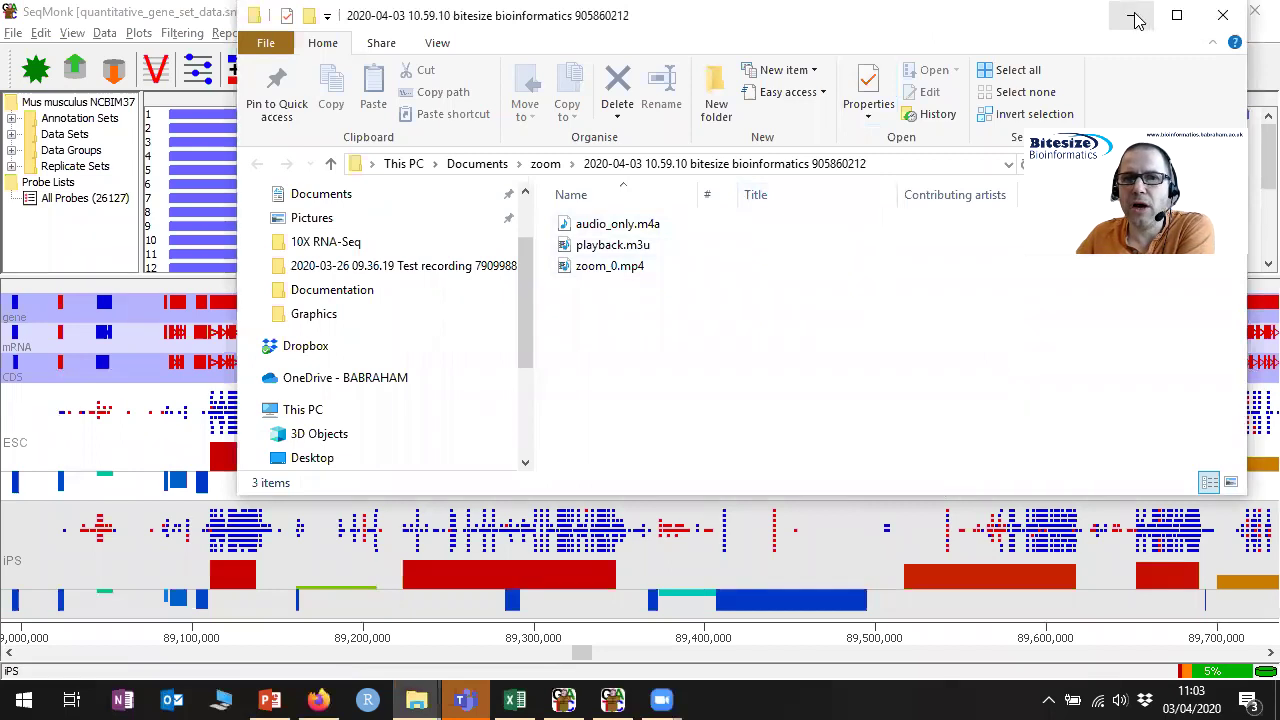
# - Draw a scatter plot of ESC versus iPS for all probes, after clearing the file window out of the way
pyautogui.click(1136, 16)
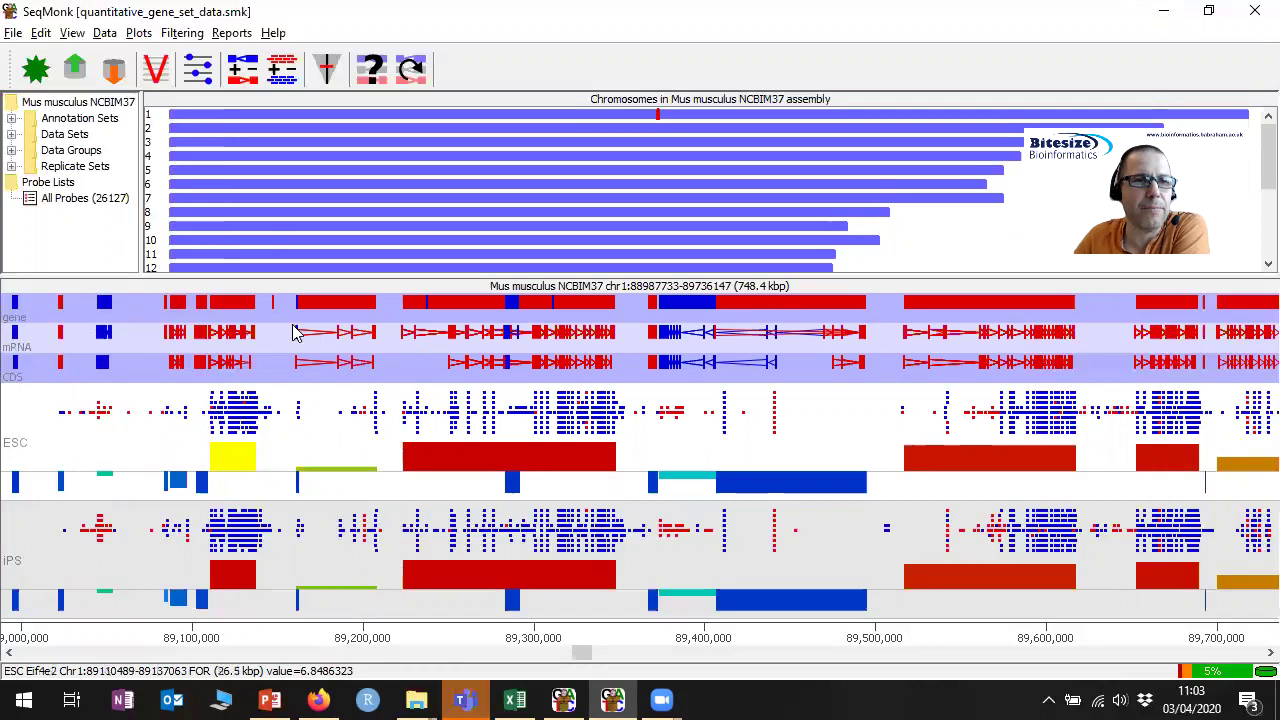
pyautogui.click(138, 33)
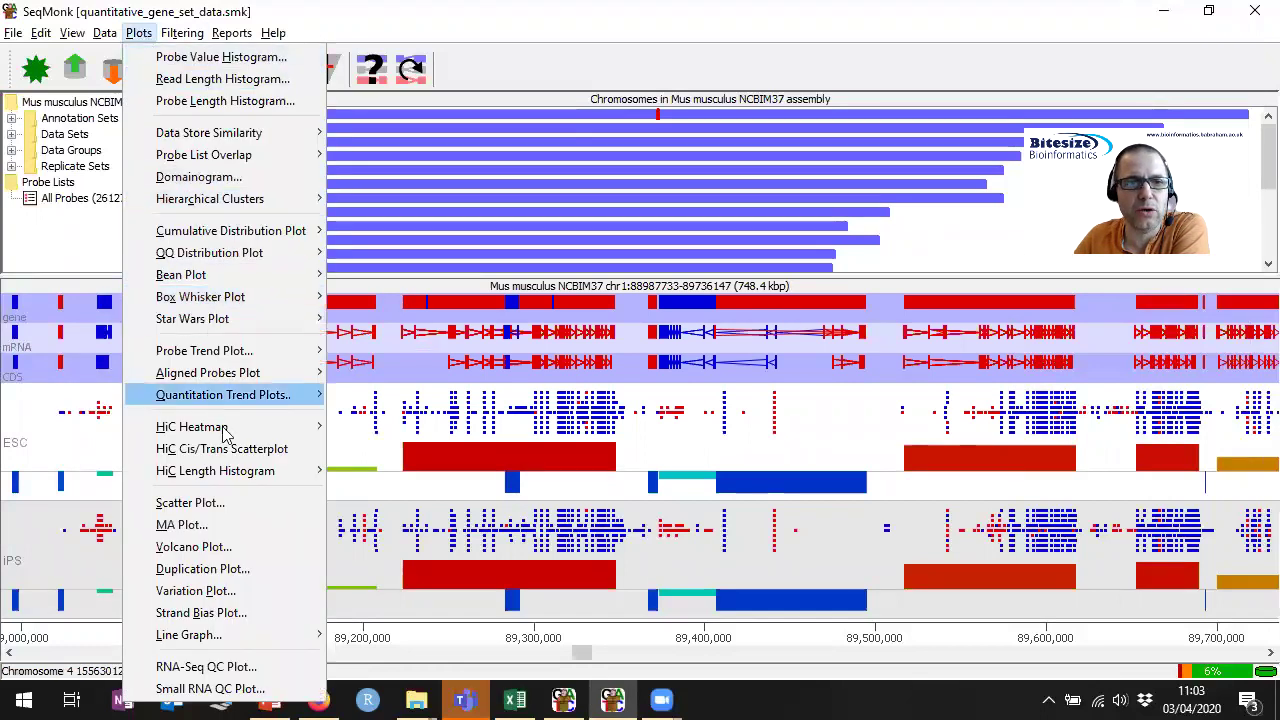
pyautogui.click(229, 503)
pyautogui.click(603, 47)
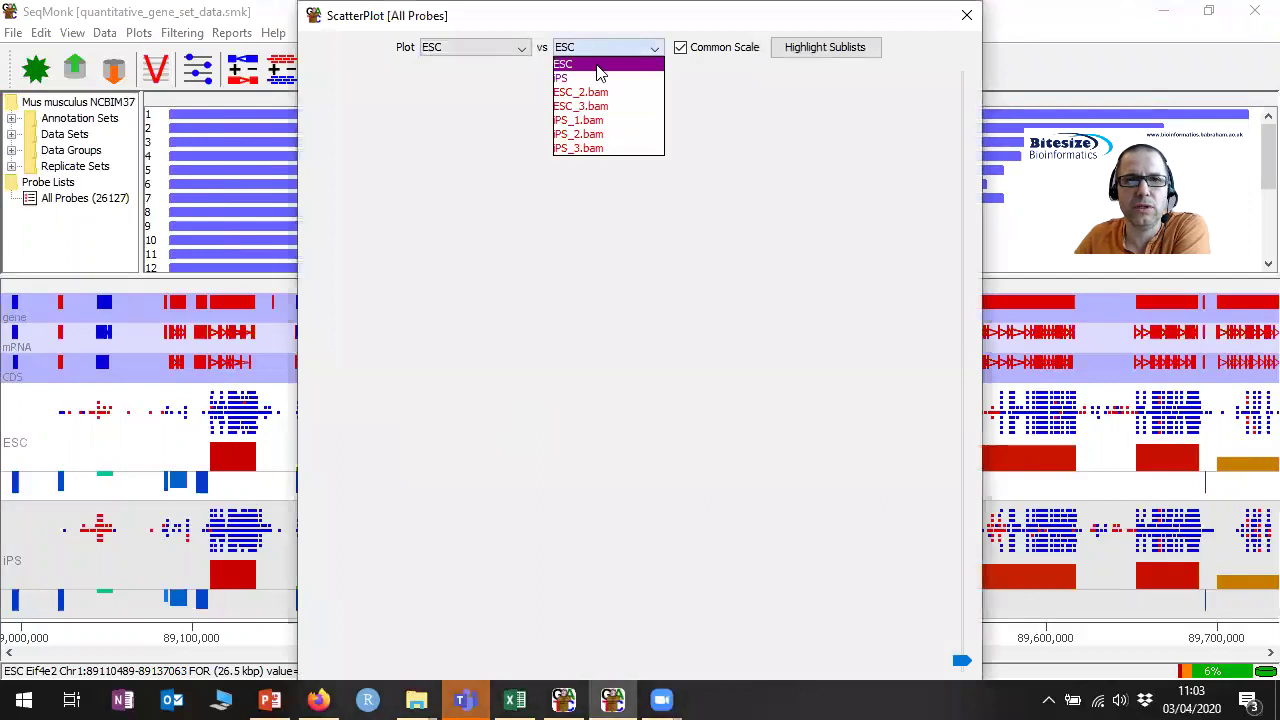
pyautogui.click(590, 77)
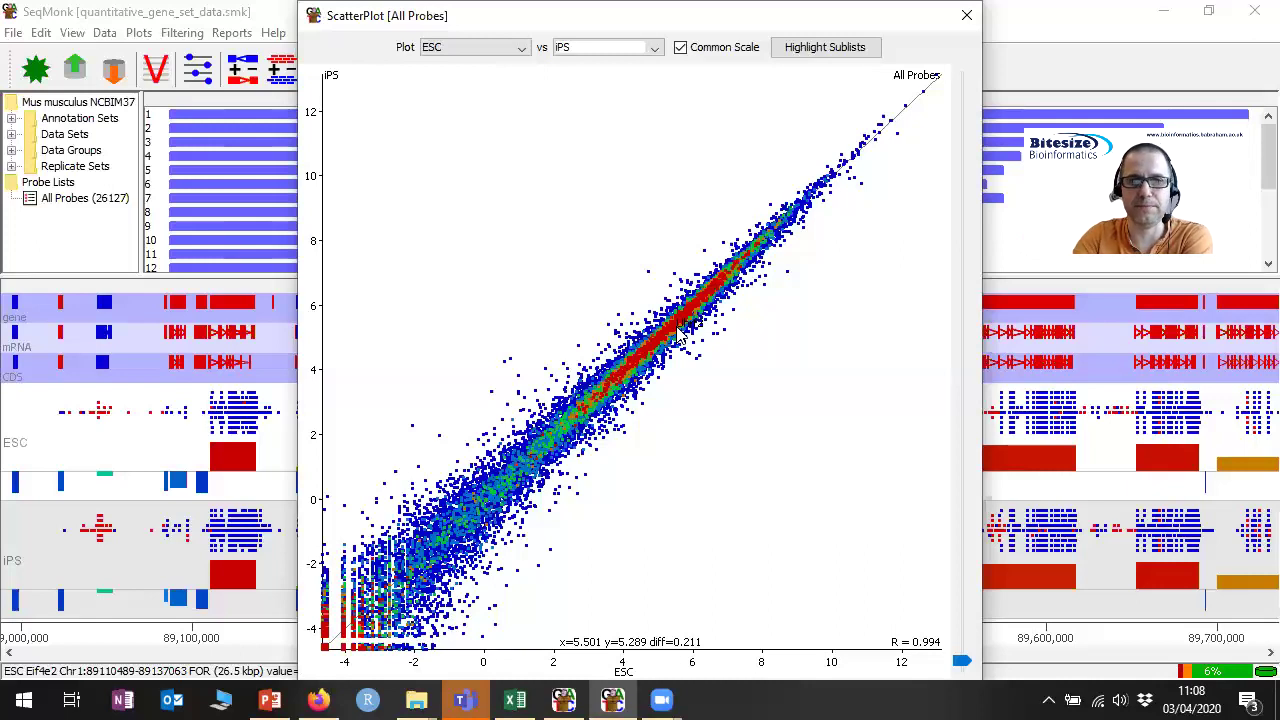
# - Switch to PowerPoint and present the Quantitative Enrichment Analysis slide and the following slide on quantitative comparison metrics
pyautogui.hotkey('alt', 'Tab')
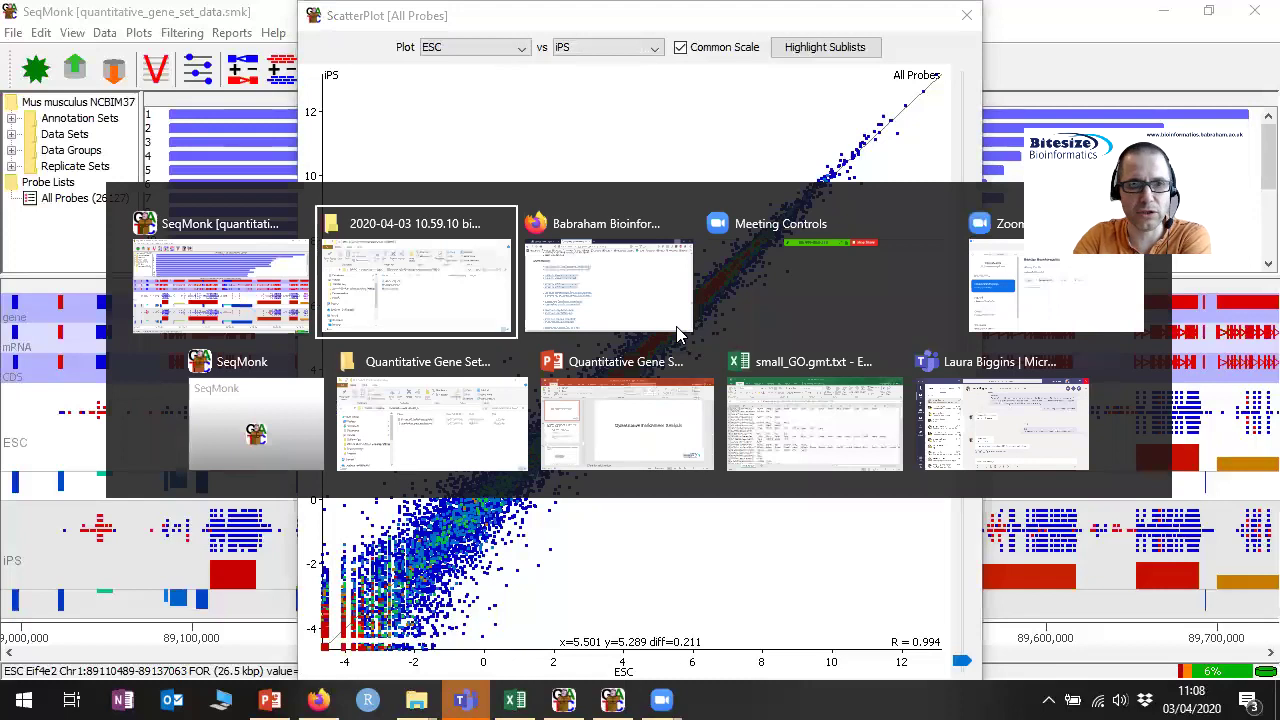
pyautogui.hotkey('alt', 'Tab')
pyautogui.hotkey('alt', 'Tab')
pyautogui.hotkey('alt', 'Tab')
pyautogui.hotkey('alt', 'Tab')
pyautogui.hotkey('alt', 'Tab')
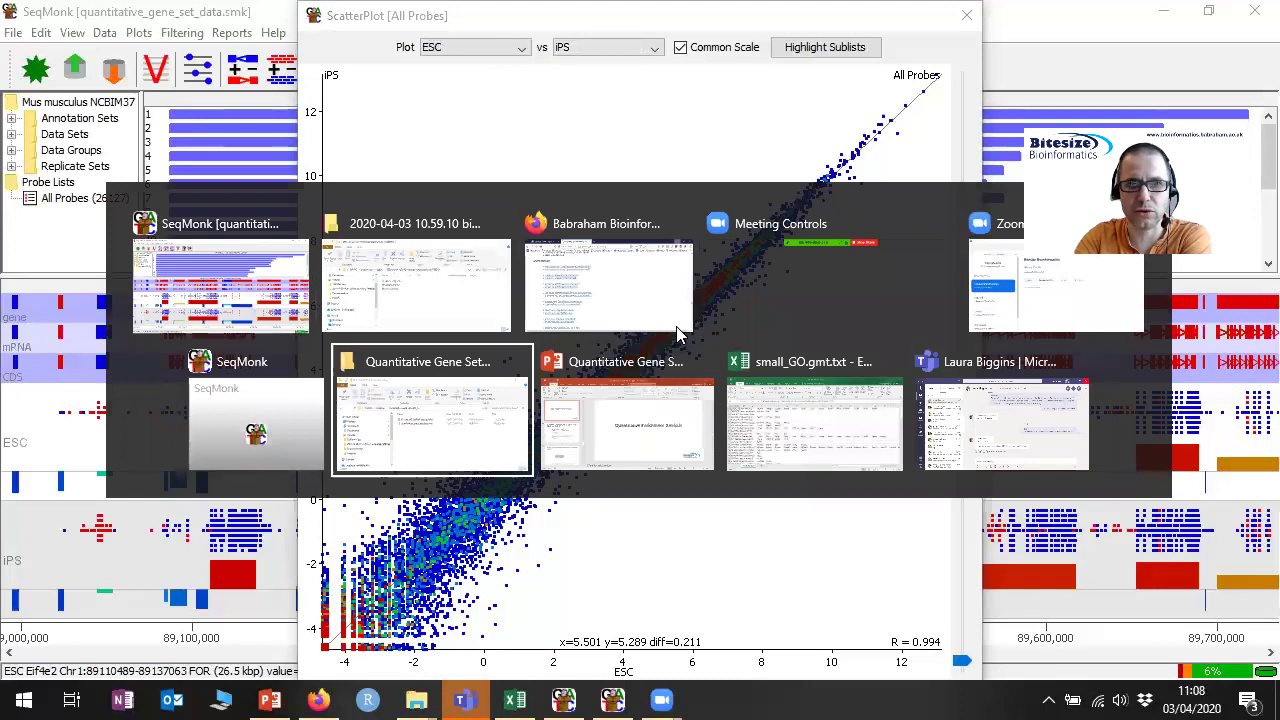
pyautogui.hotkey('alt', 'Tab')
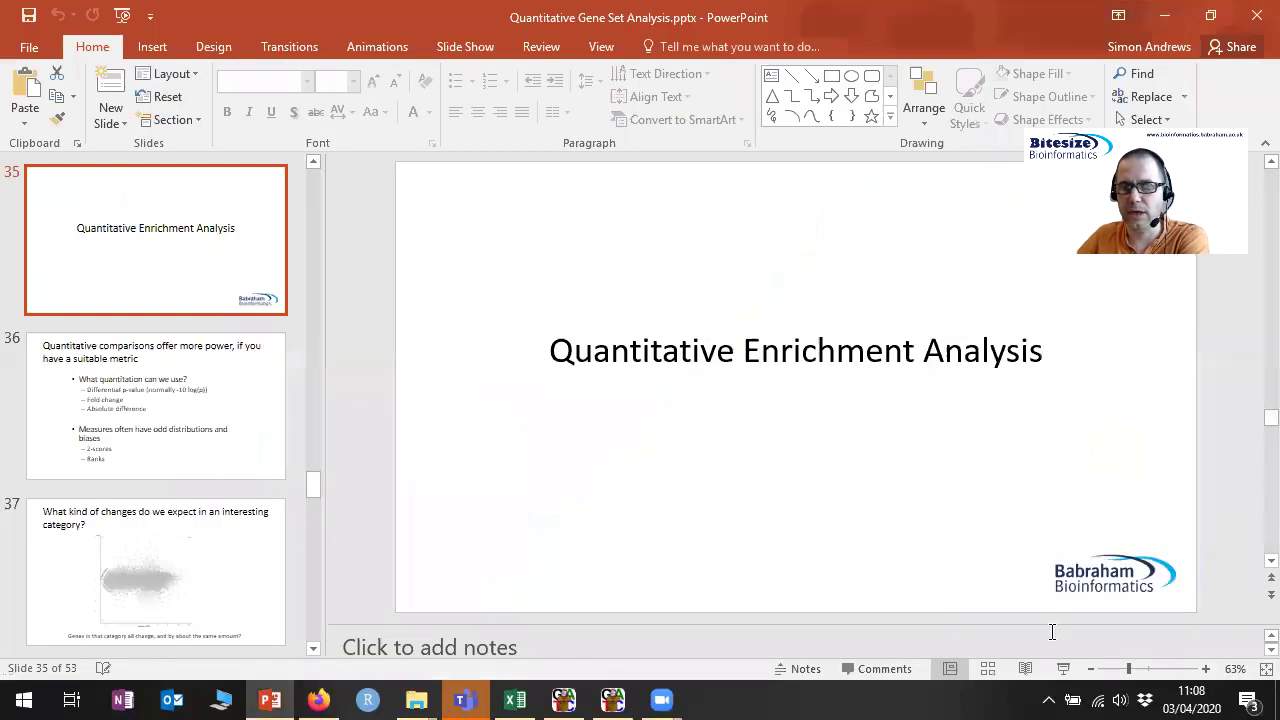
pyautogui.click(1064, 670)
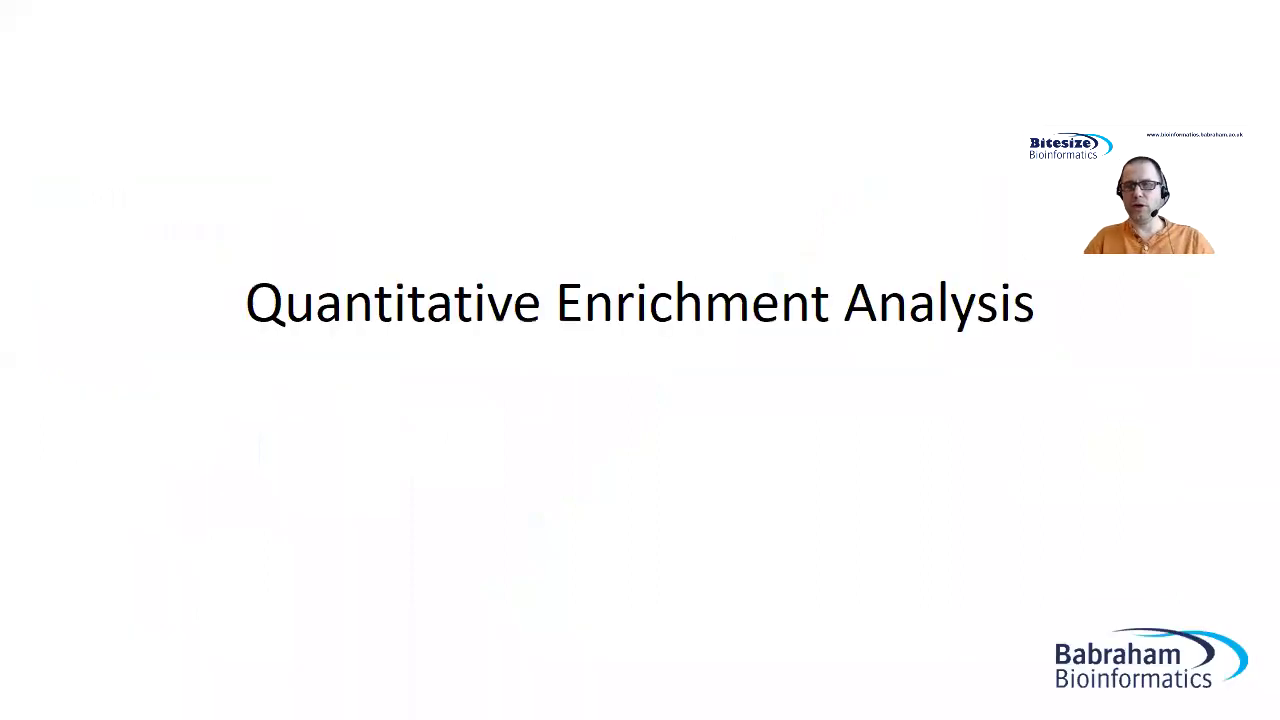
pyautogui.press('Right')
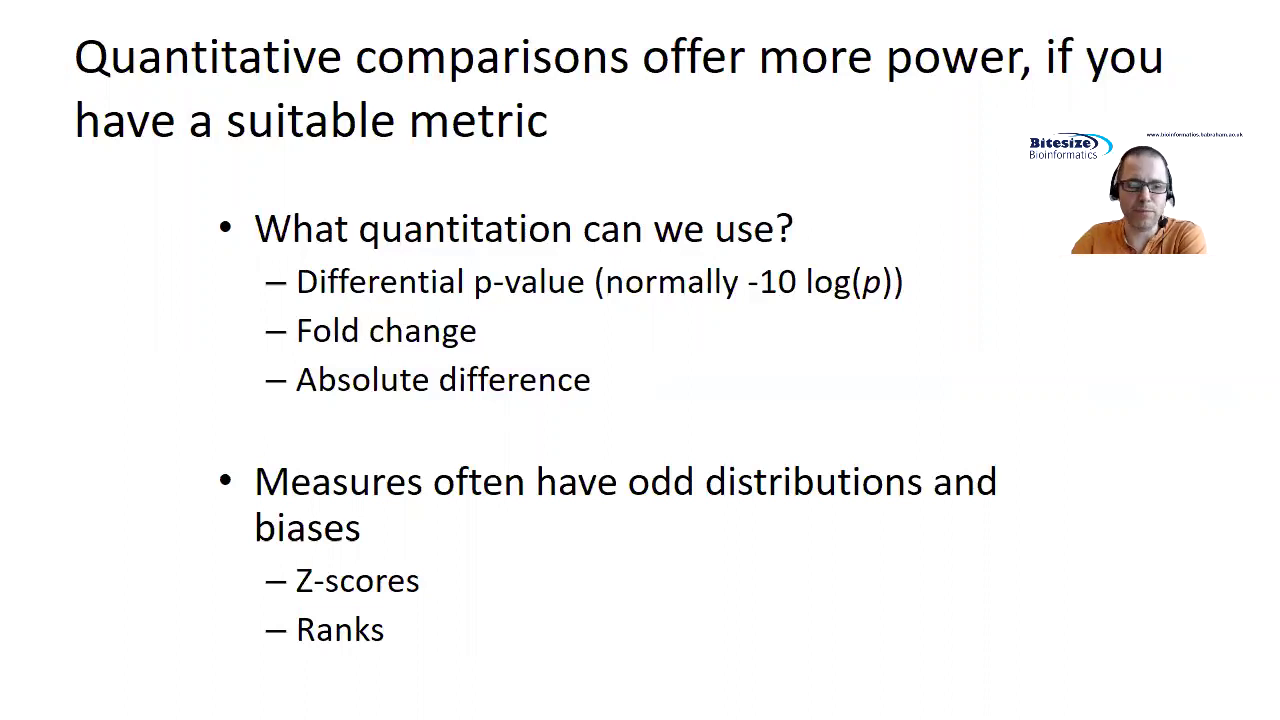
# - Return to the SeqMonk scatter plot, and switch to Firefox to show the Bader Lab Enrichment Map Gene Sets page
pyautogui.hotkey('alt', 'Tab')
pyautogui.hotkey('alt', 'Tab')
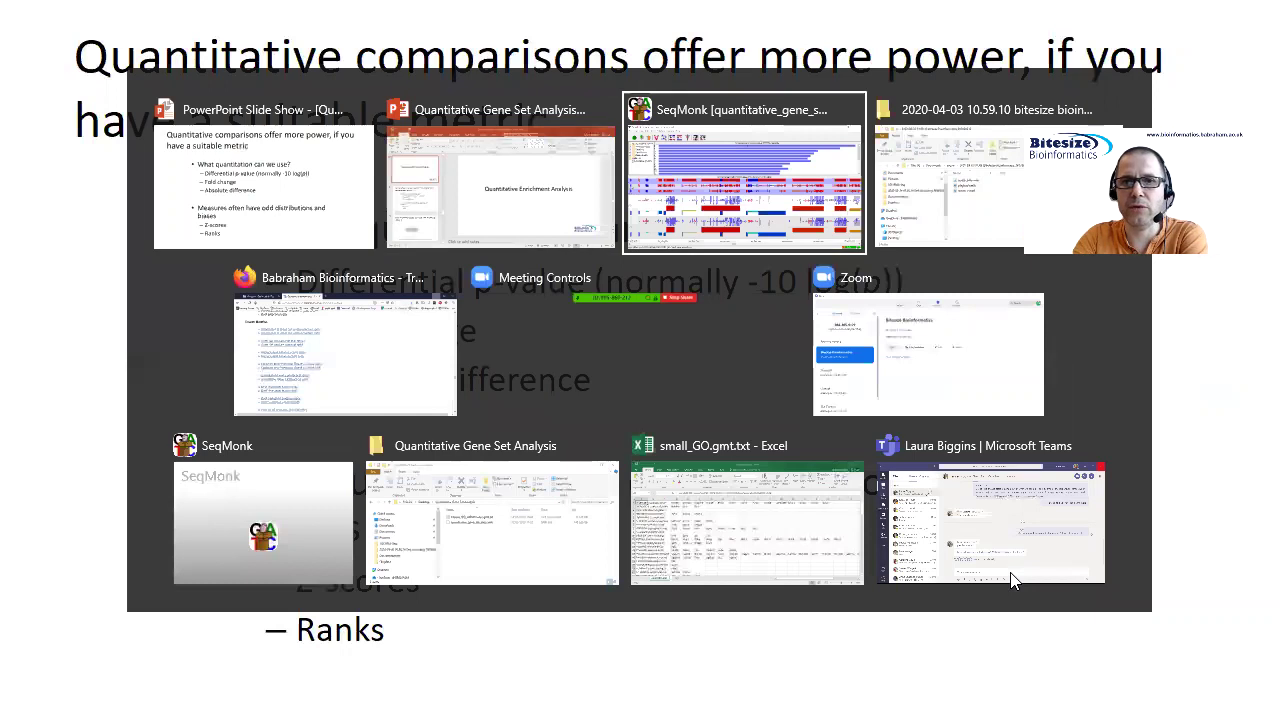
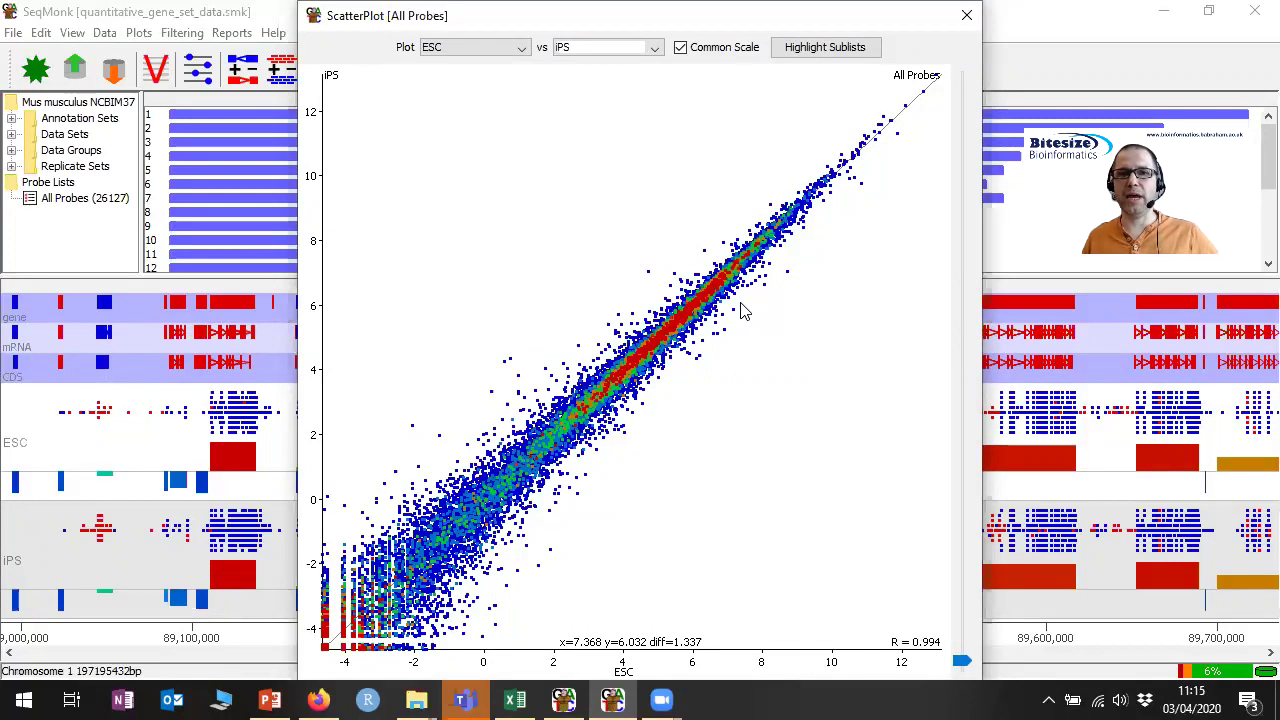
pyautogui.click(320, 697)
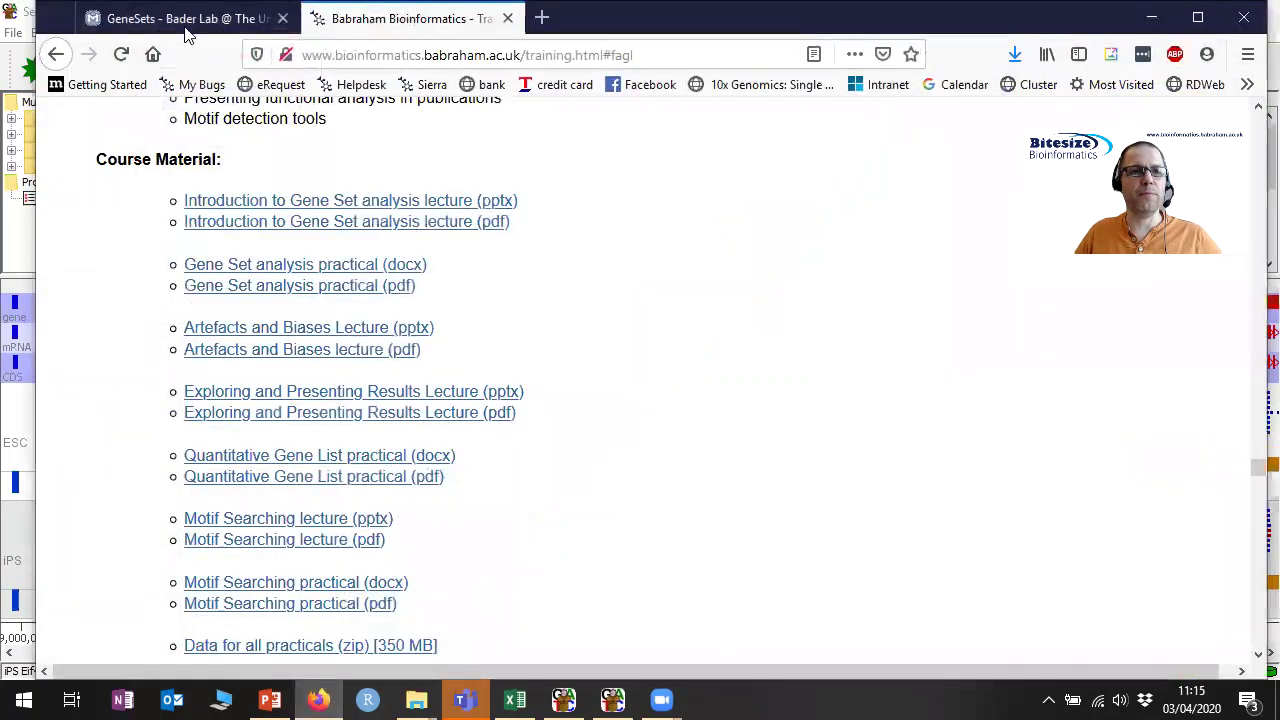
pyautogui.click(186, 27)
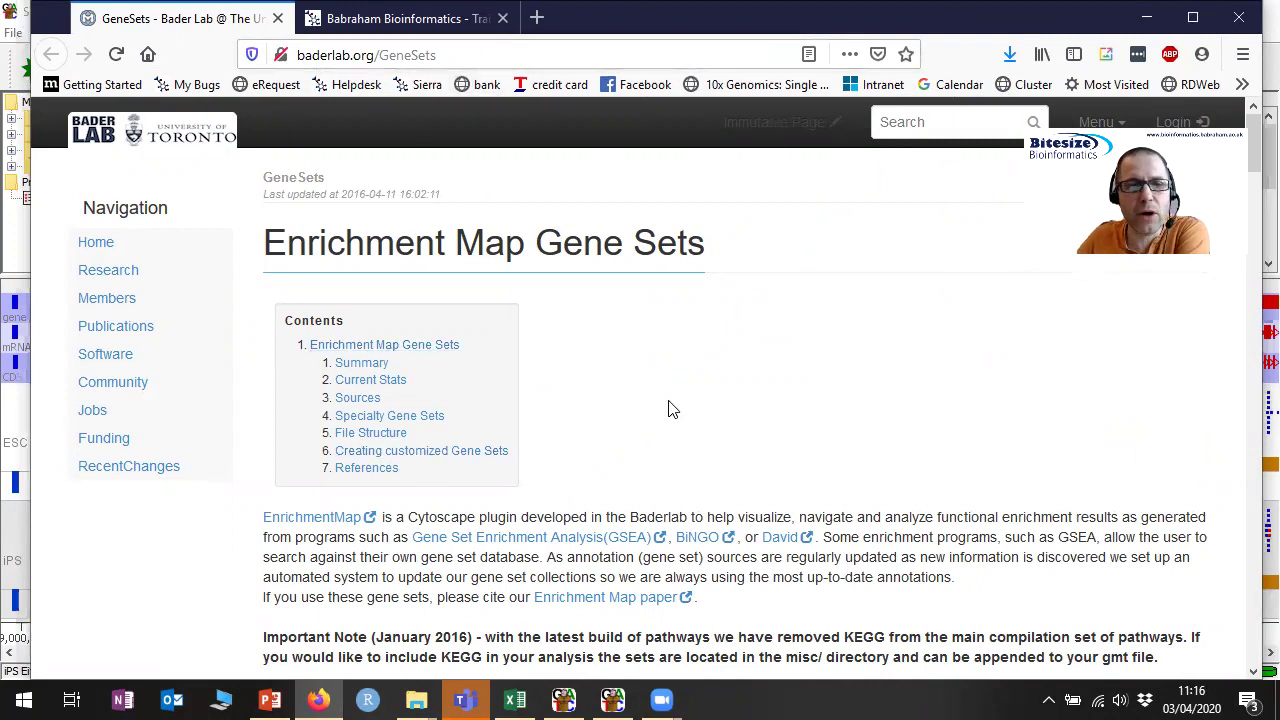
pyautogui.scroll(-2, 670, 410)
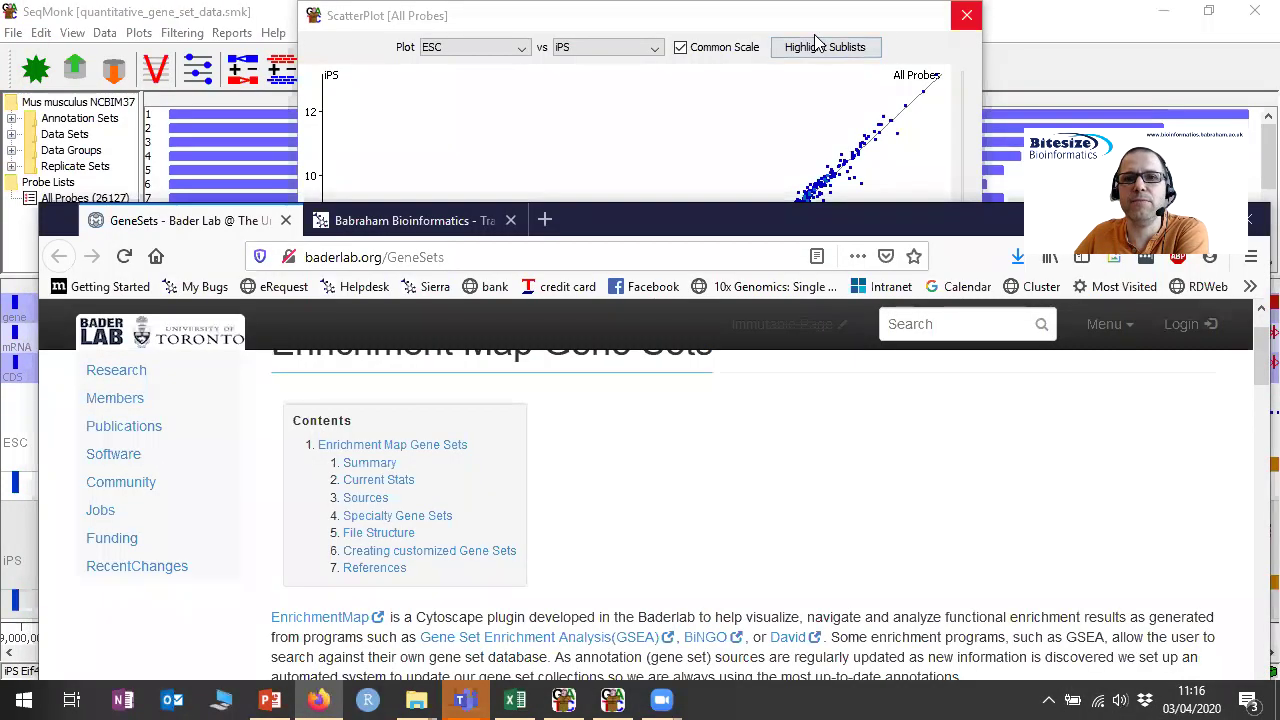
# - Close the scatter plot and open the EM_Genesets download link from the Bader Lab page's Summary section in a new browser tab
pyautogui.click(108, 112)
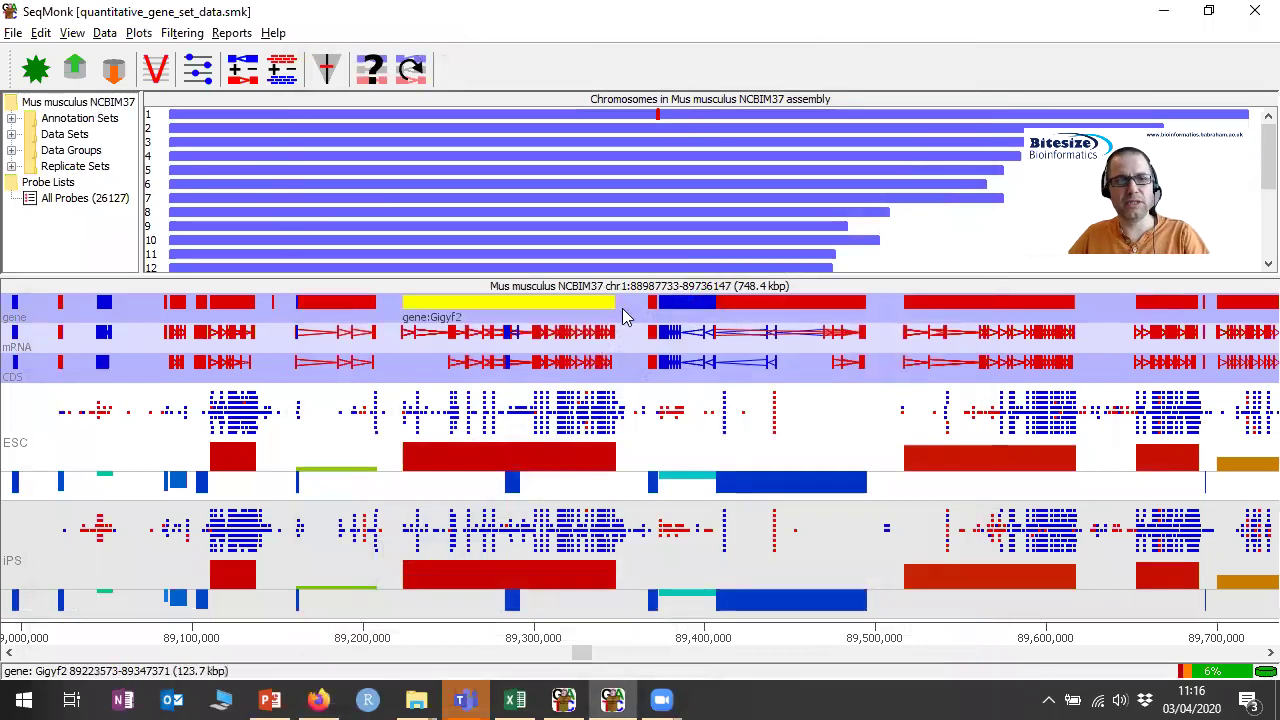
pyautogui.hotkey('alt', 'Tab')
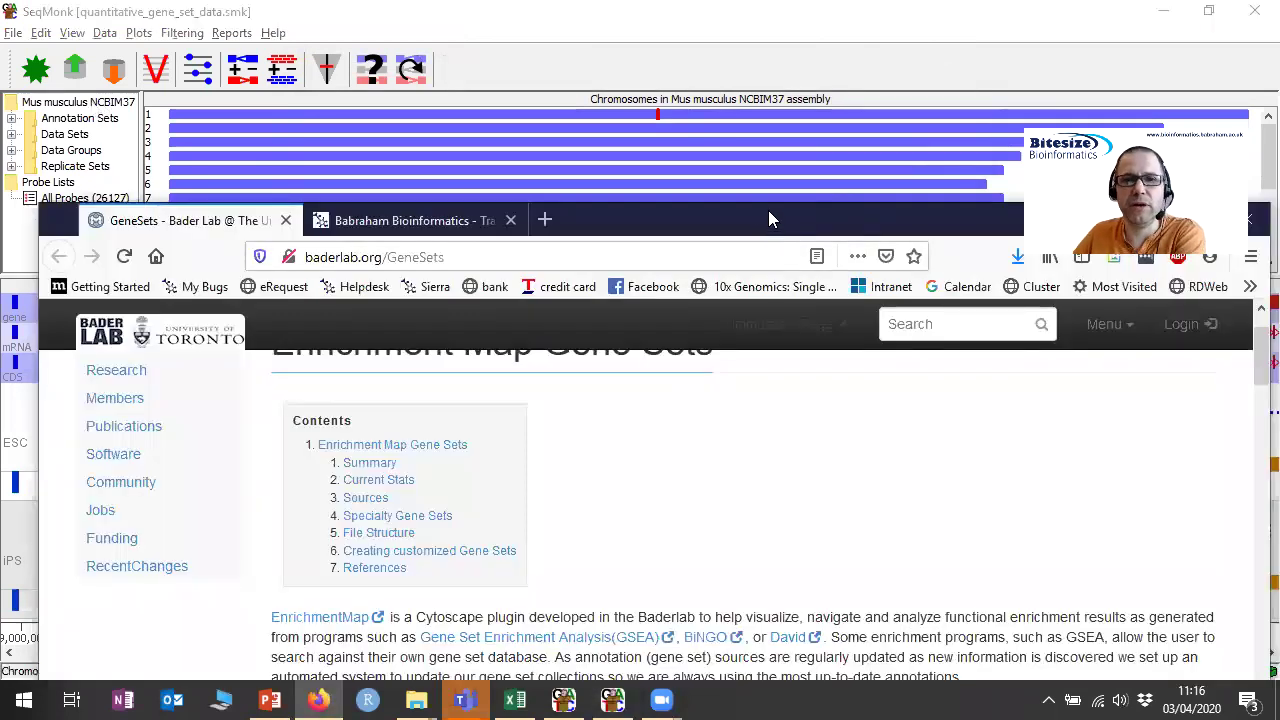
pyautogui.doubleClick(770, 218)
pyautogui.scroll(-3, 775, 280)
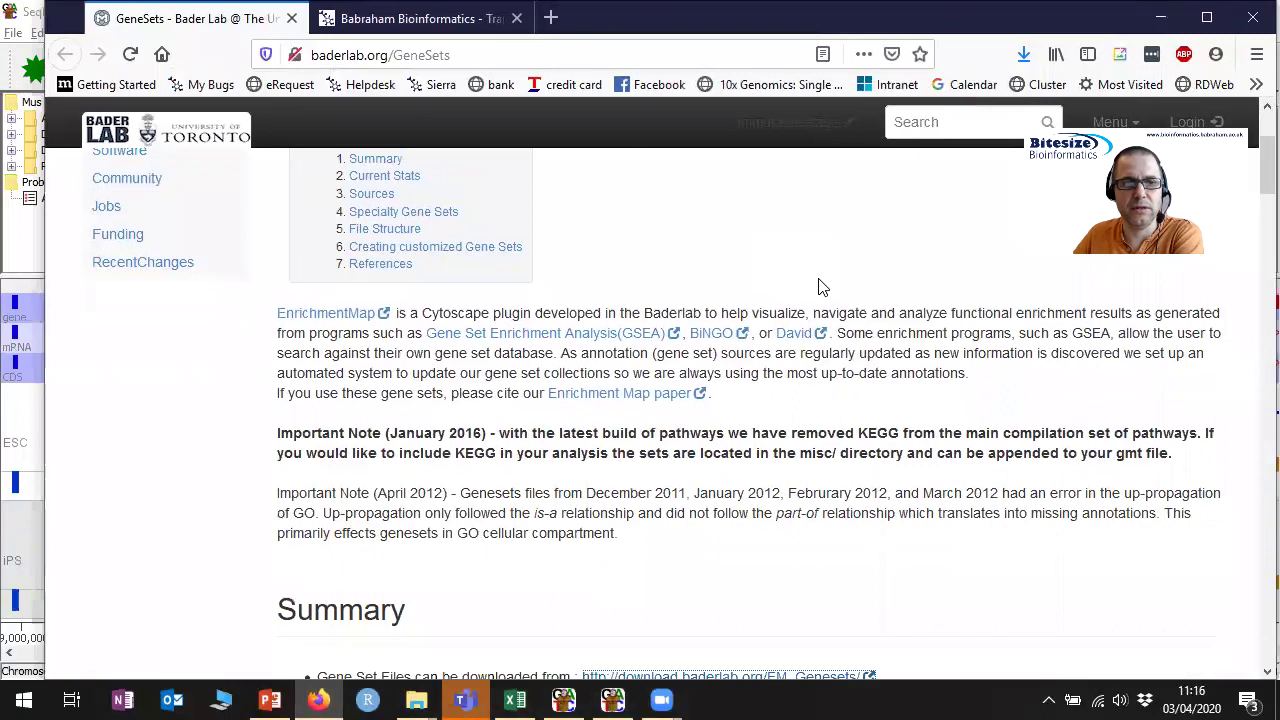
pyautogui.scroll(-2, 818, 287)
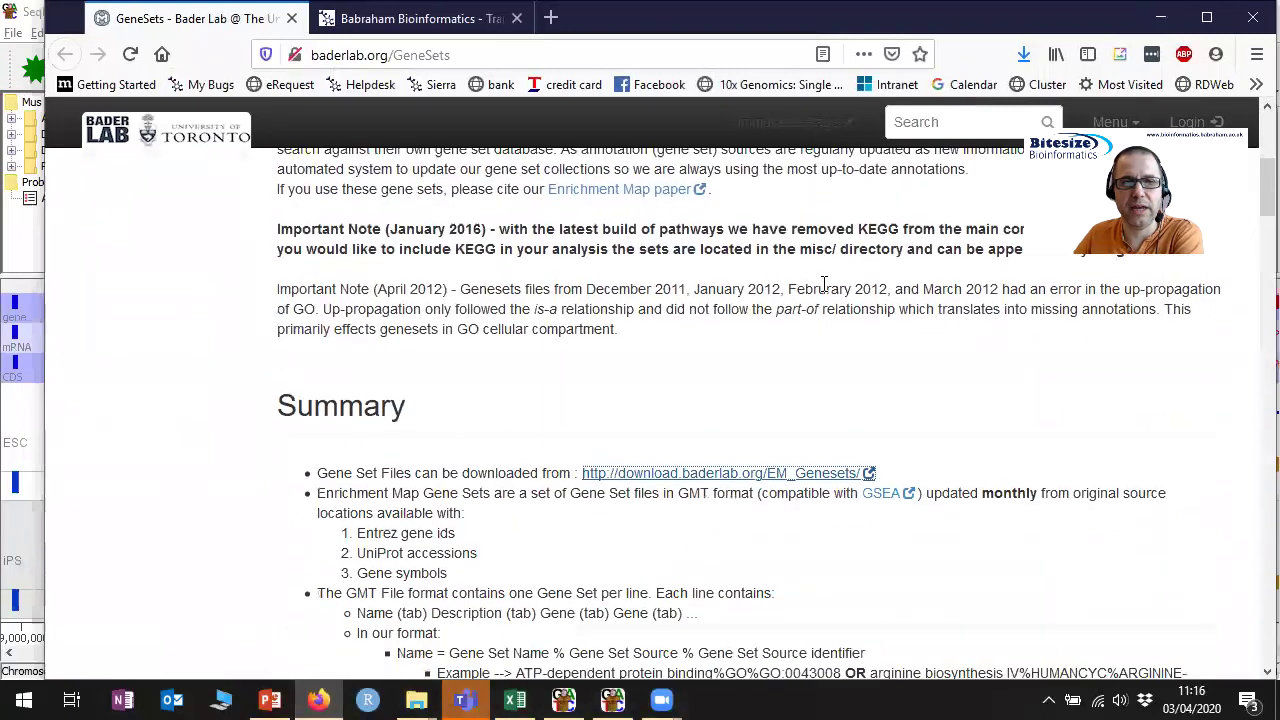
pyautogui.rightClick(712, 476)
pyautogui.click(820, 212)
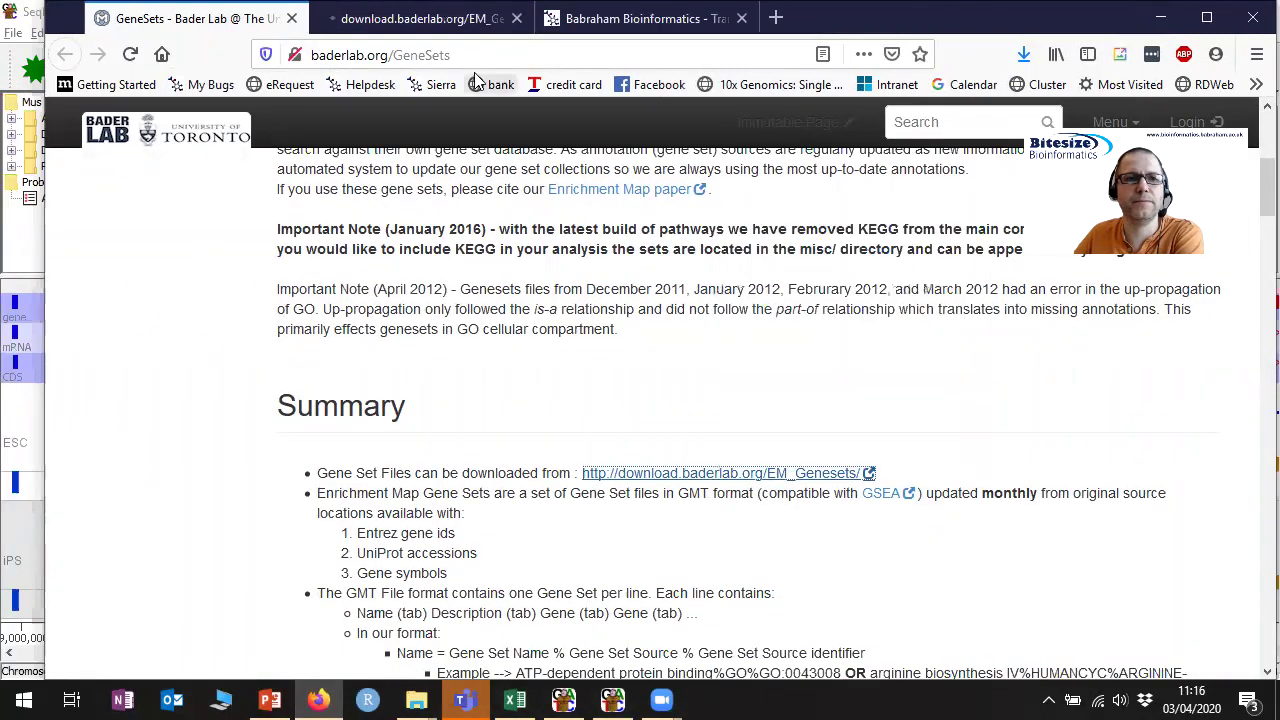
pyautogui.click(420, 18)
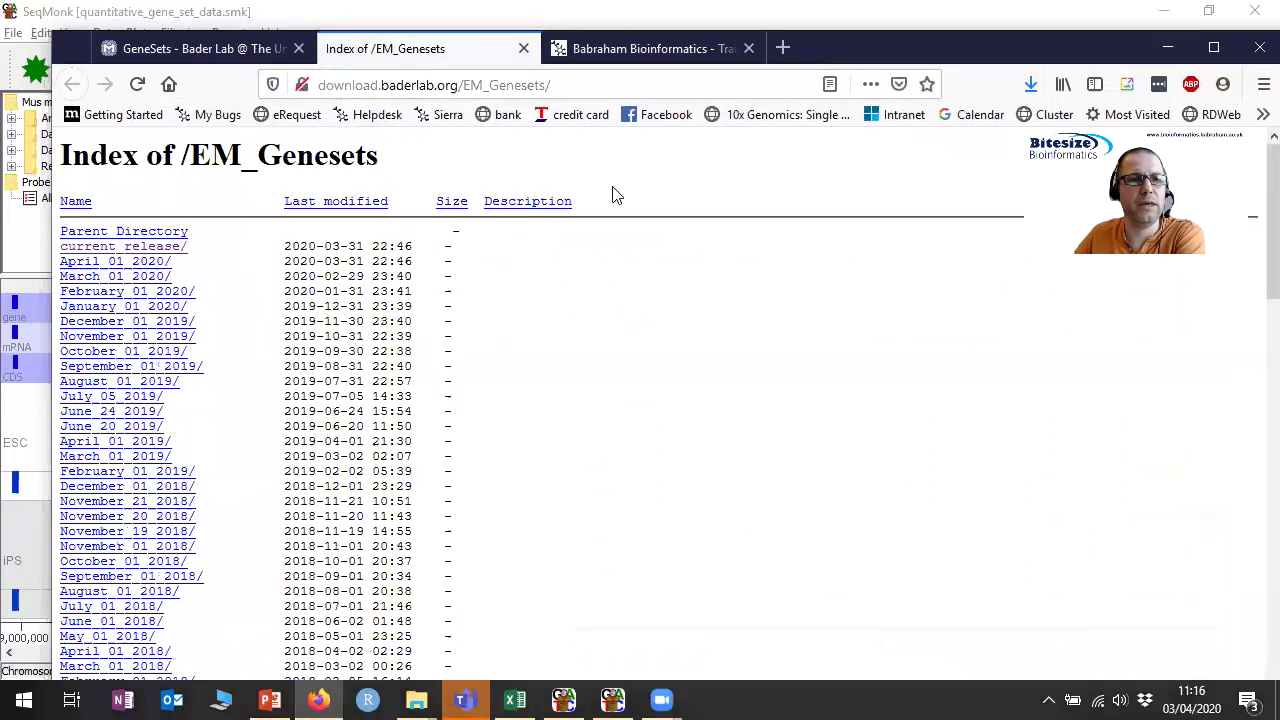
# - Browse the gene set downloads to the current release's Mouse symbol directory
pyautogui.click(166, 247)
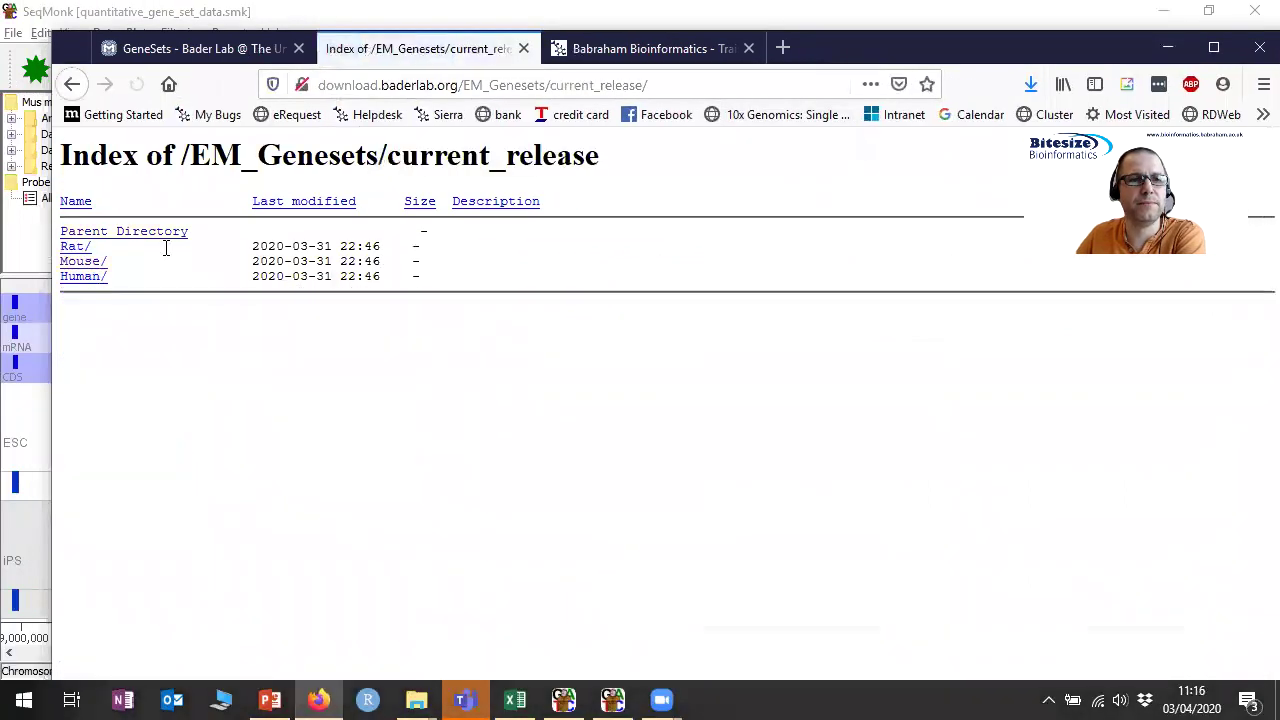
pyautogui.click(84, 263)
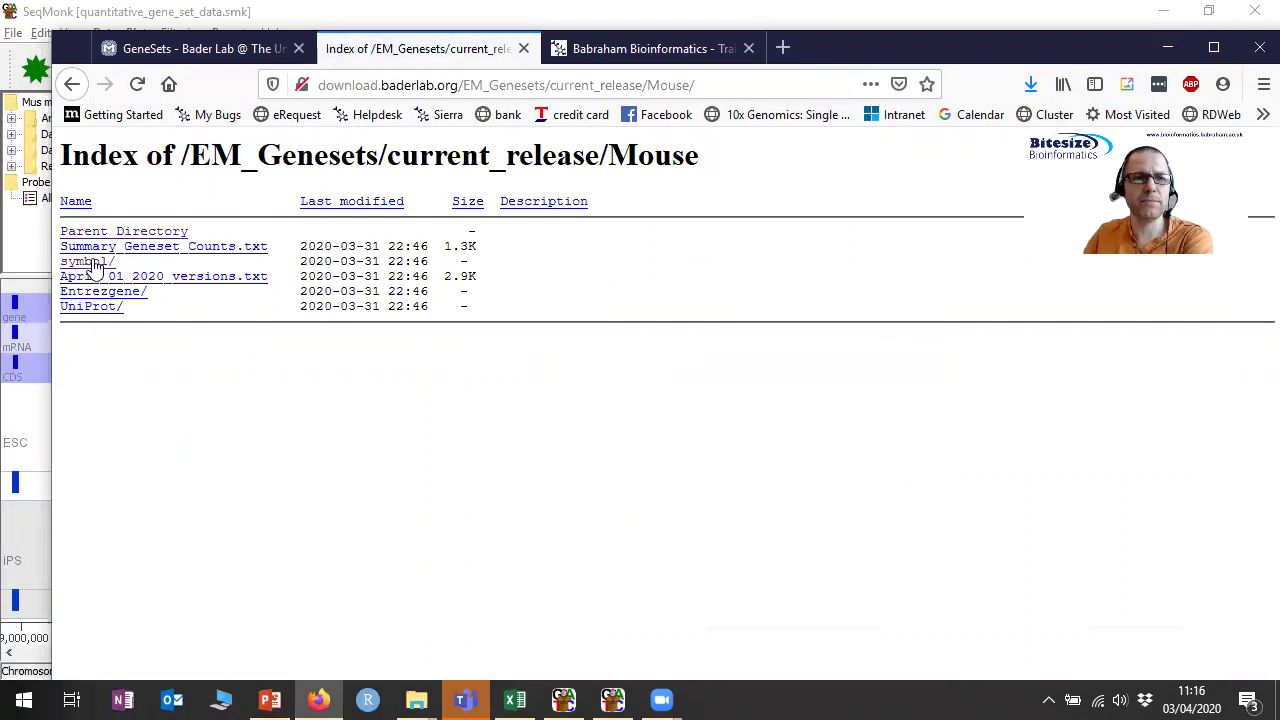
pyautogui.click(104, 263)
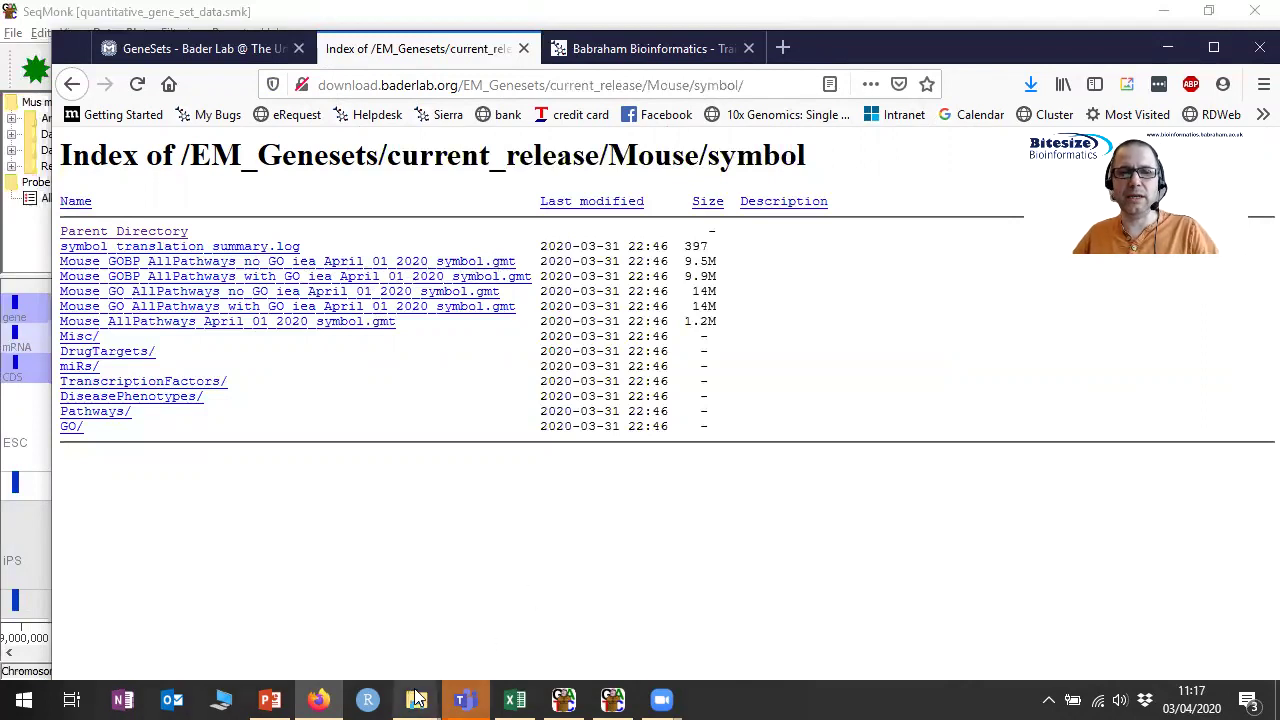
# - Show the Quantitative Gene Set Analysis folder, and switch to Excel to widen columns A and B of small_GO.gmt.txt
pyautogui.moveTo(420, 698)
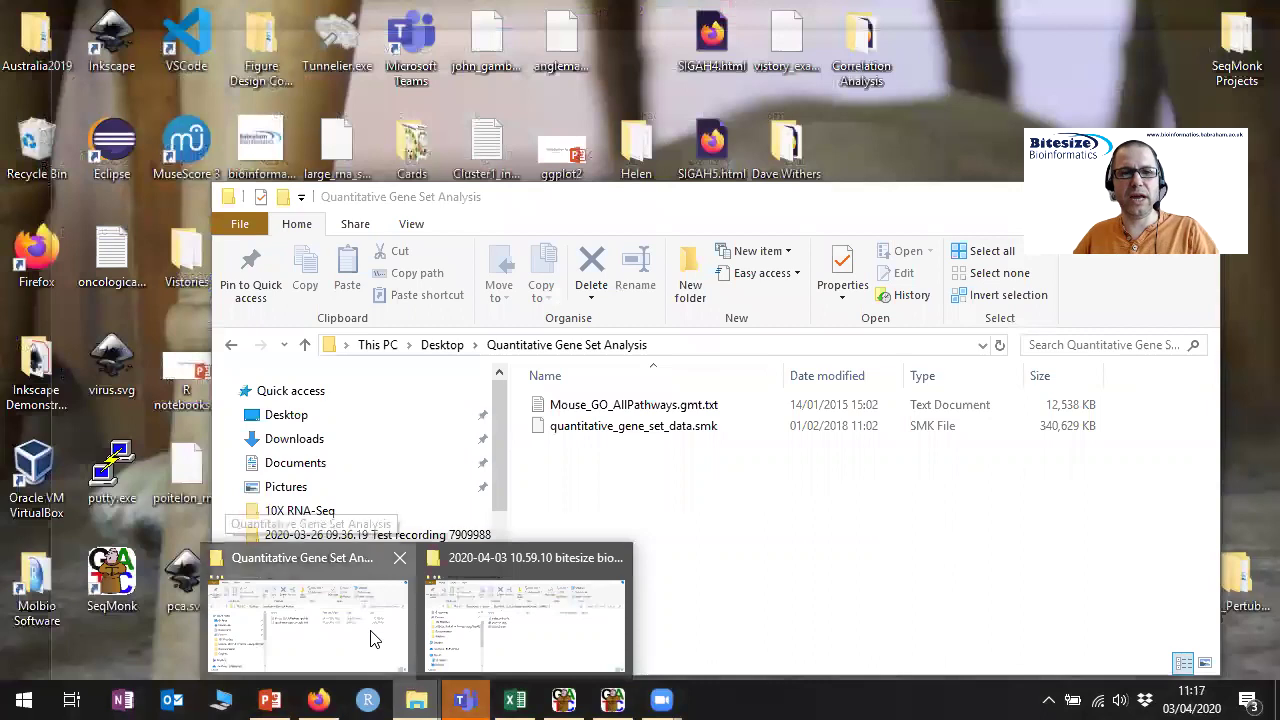
pyautogui.click(373, 640)
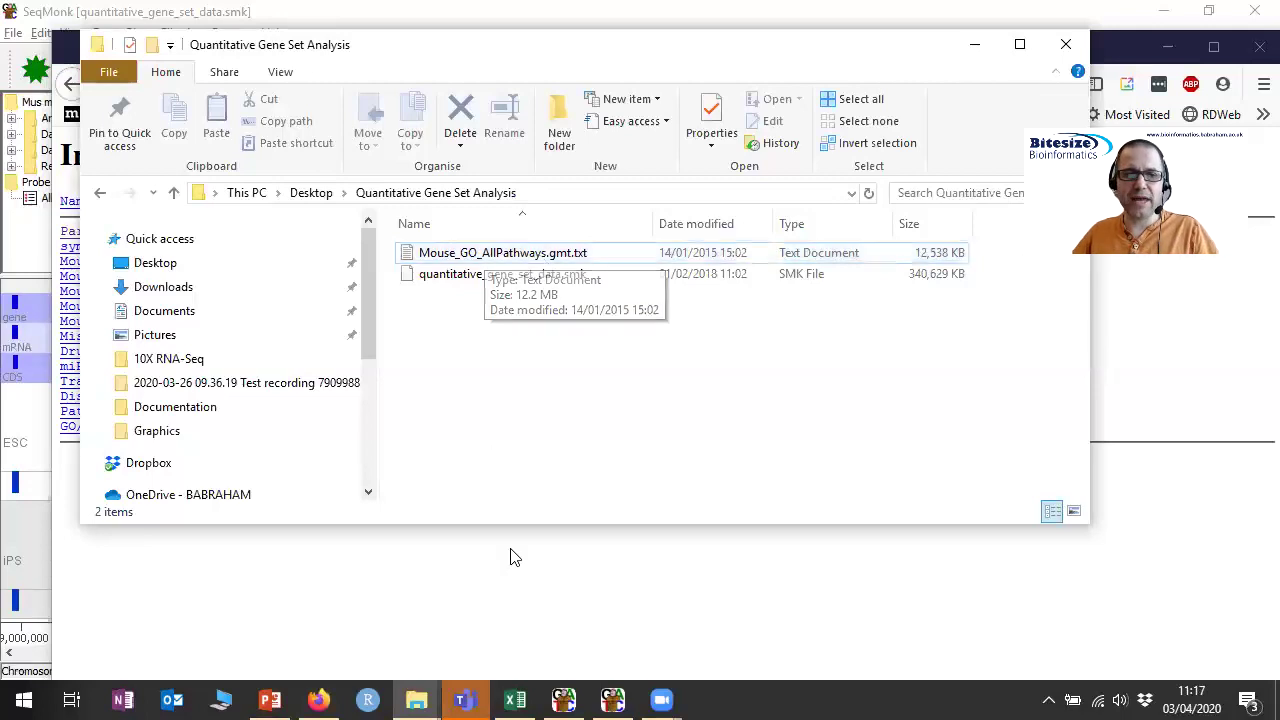
pyautogui.click(518, 698)
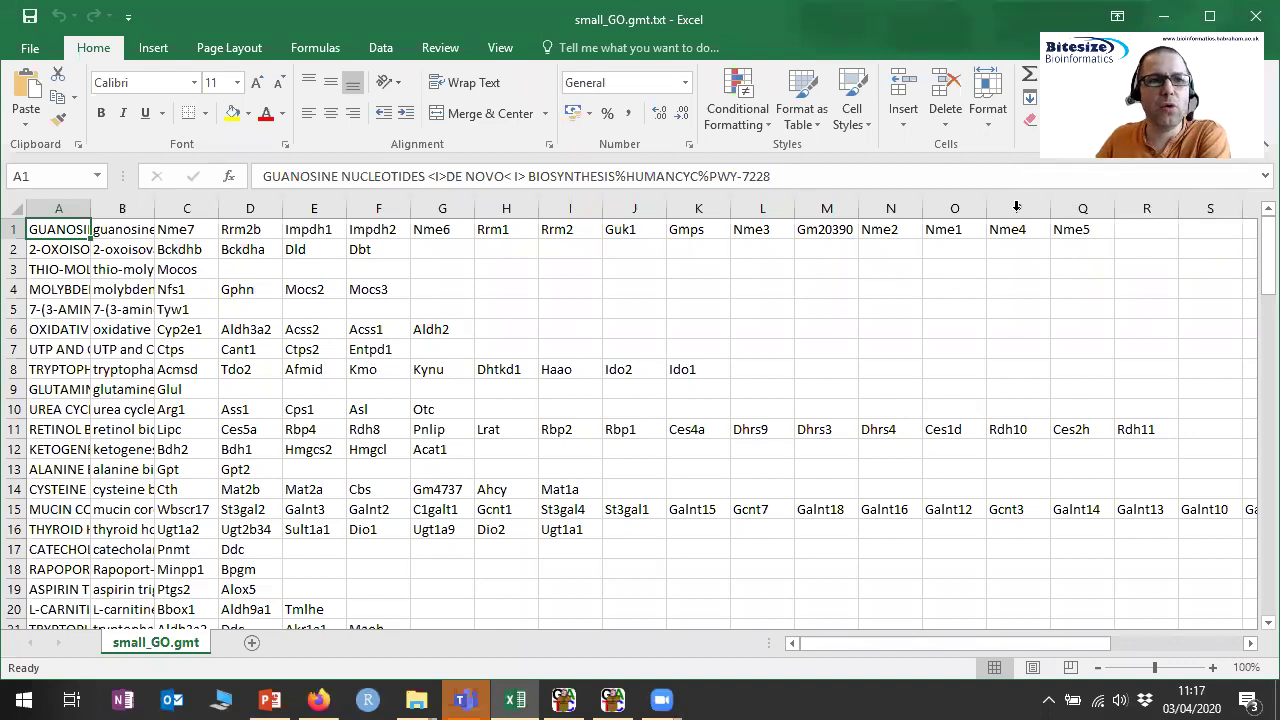
pyautogui.moveTo(92, 209); pyautogui.dragTo(372, 208)
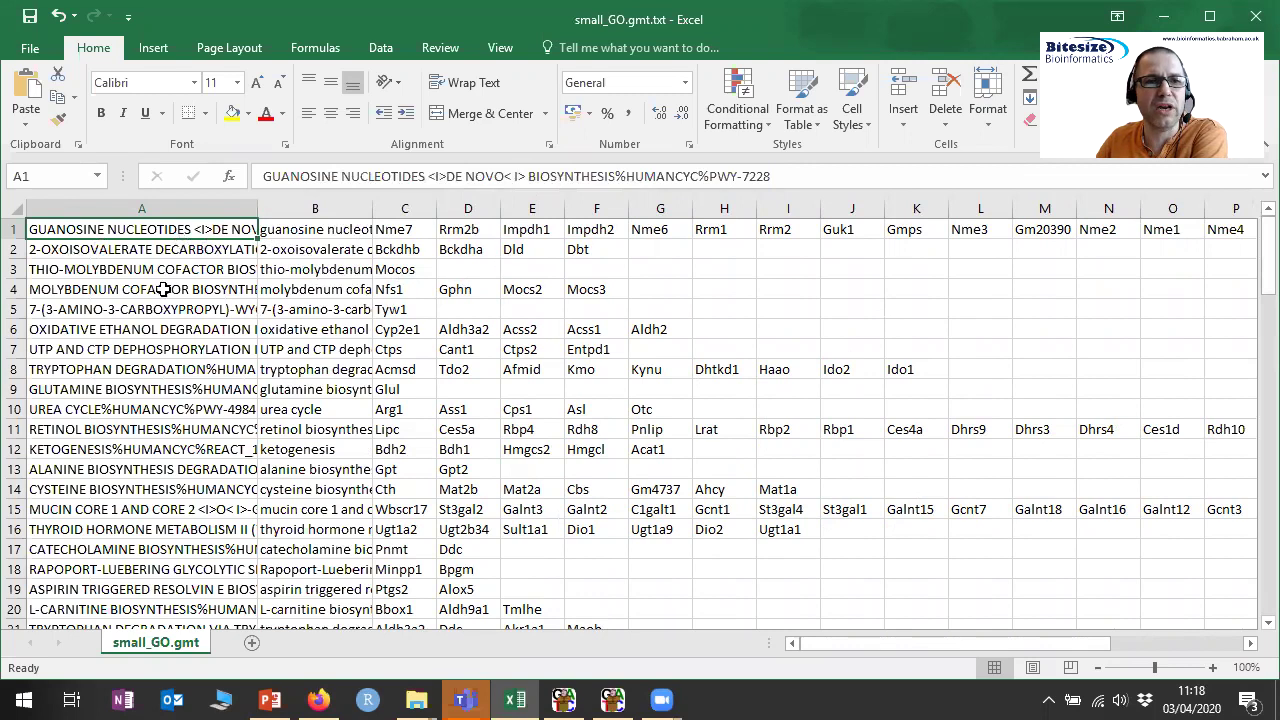
pyautogui.click(405, 270)
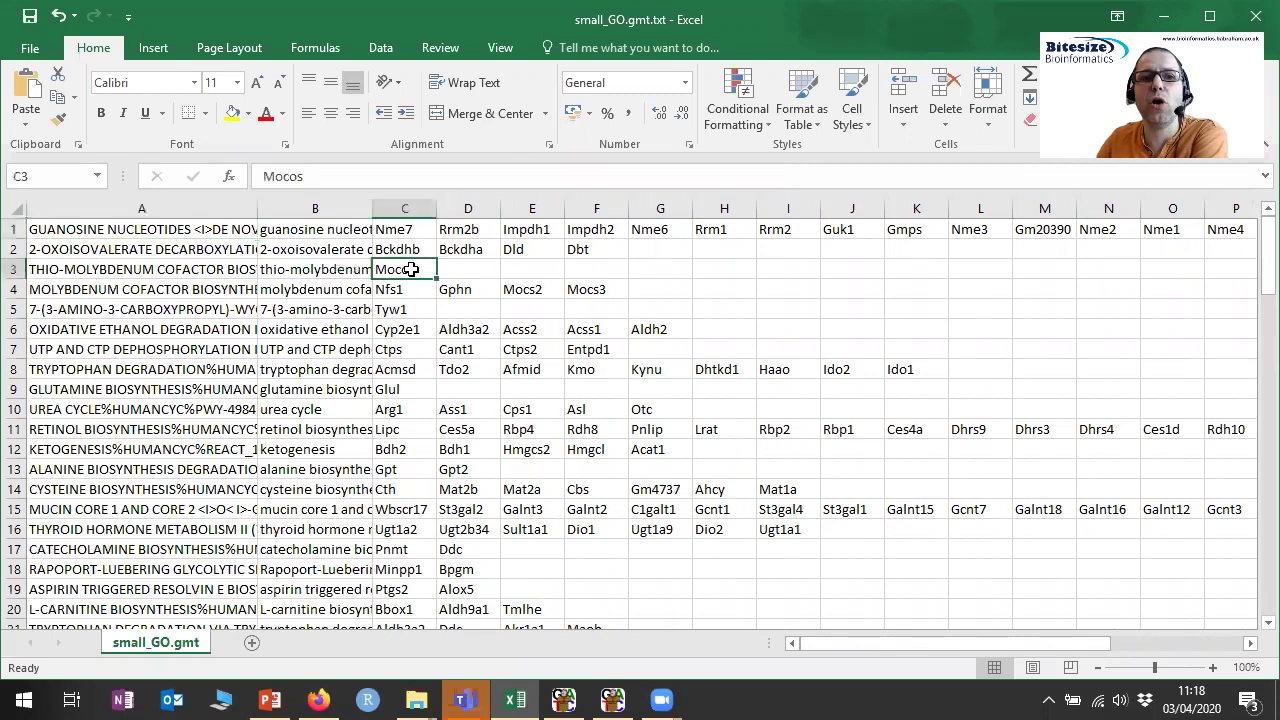
# - Switch to SeqMonk, plot ESC against iPS again for all probes, review the scatter plot and close it
pyautogui.click(614, 700)
pyautogui.click(139, 33)
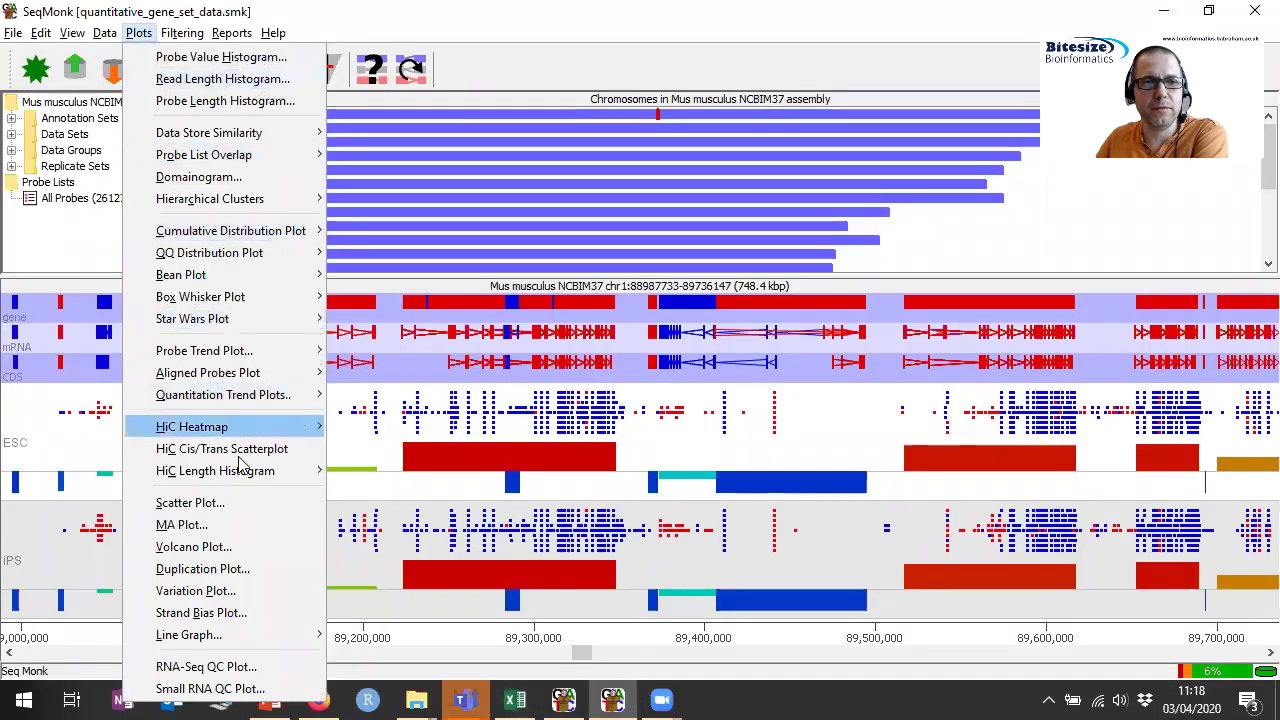
pyautogui.click(200, 502)
pyautogui.click(598, 48)
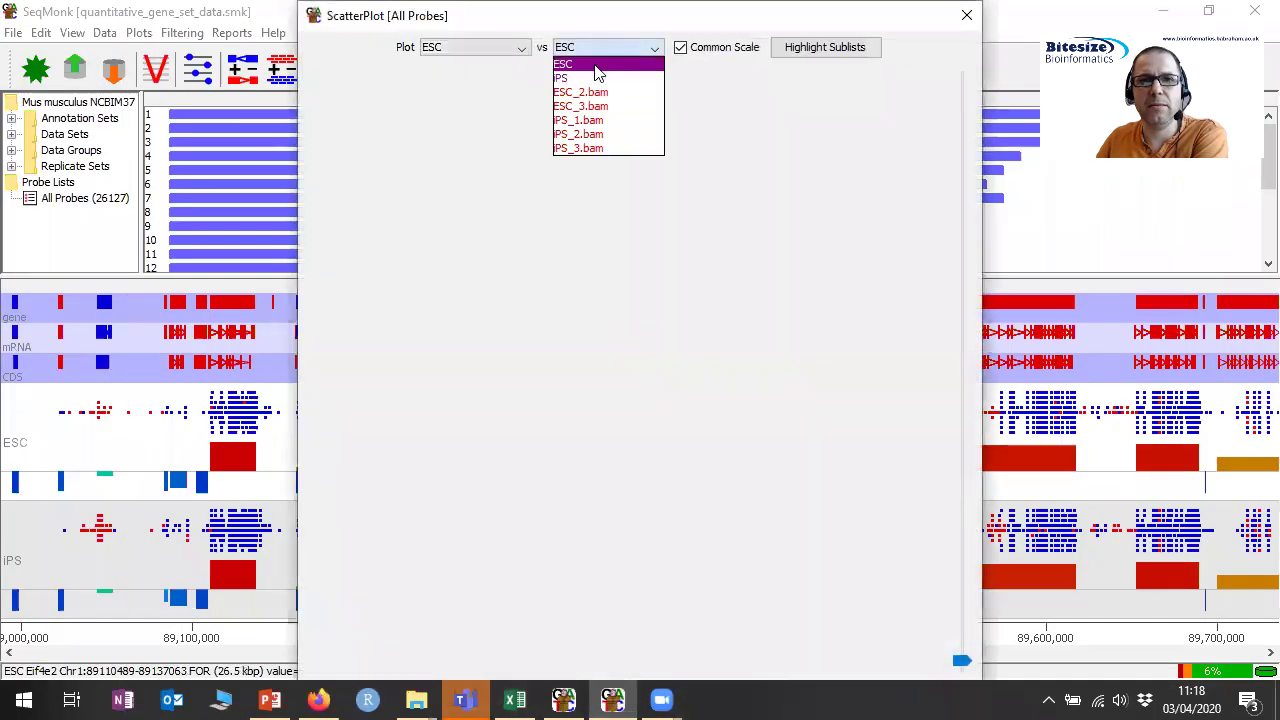
pyautogui.click(575, 69)
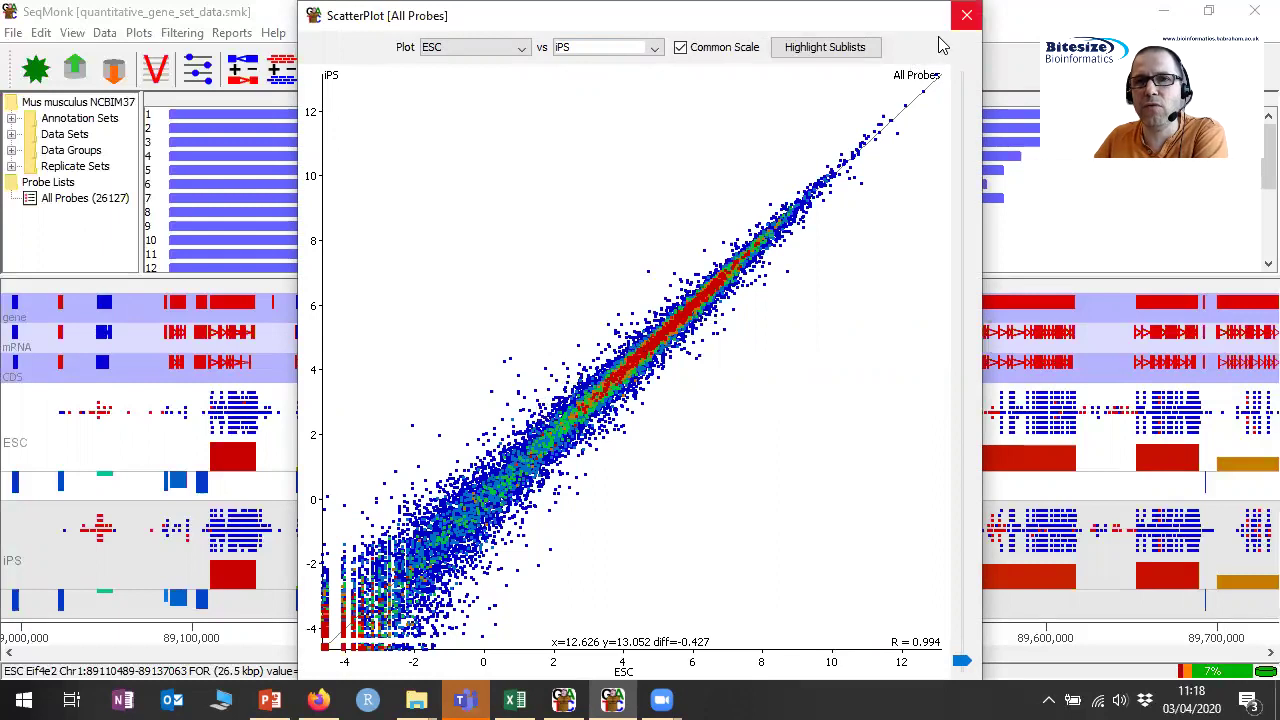
pyautogui.click(966, 15)
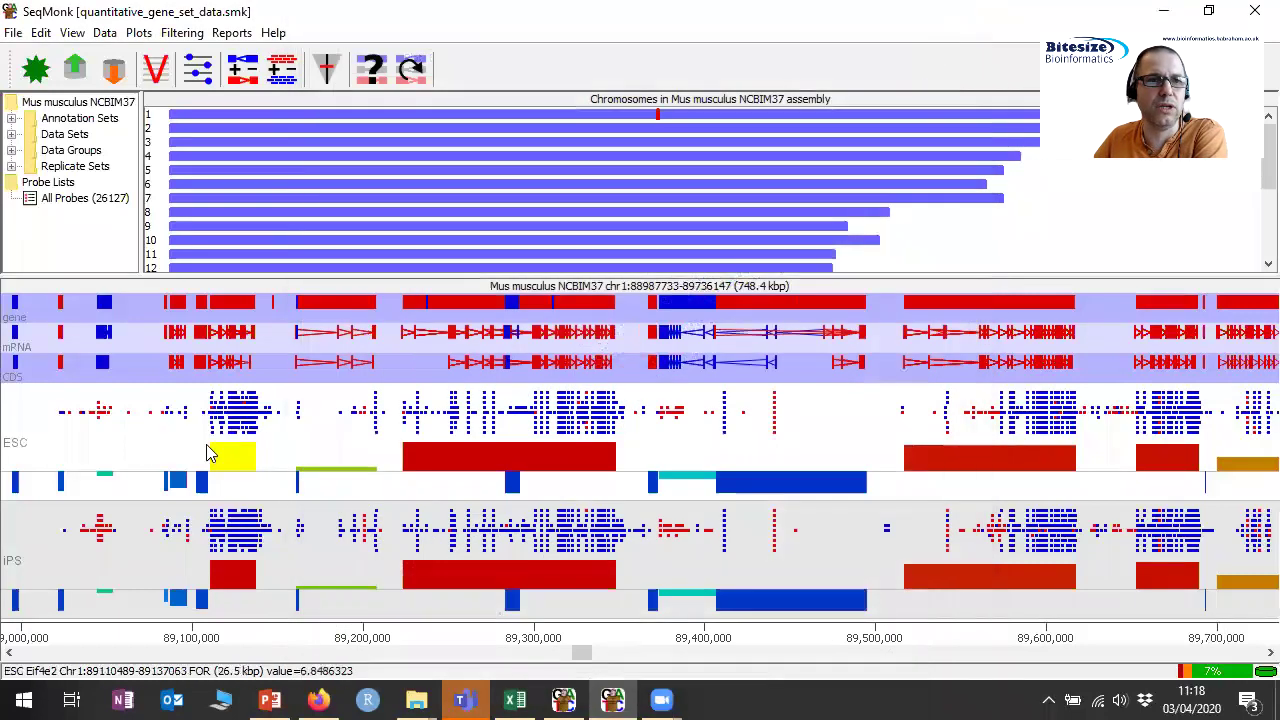
# - Set up a Gene Set Enrichment filter on all probes from ESC to iPS using the Kolmogorov-Smirnov test
pyautogui.click(186, 34)
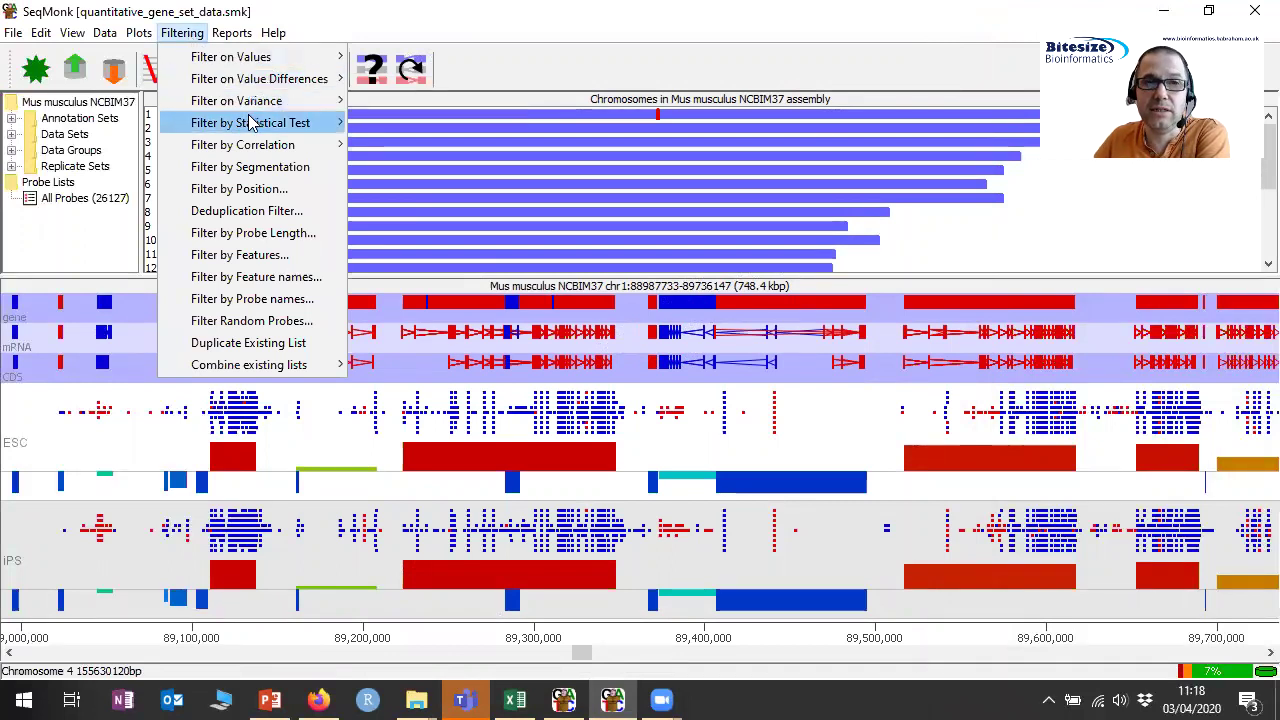
pyautogui.moveTo(250, 122)
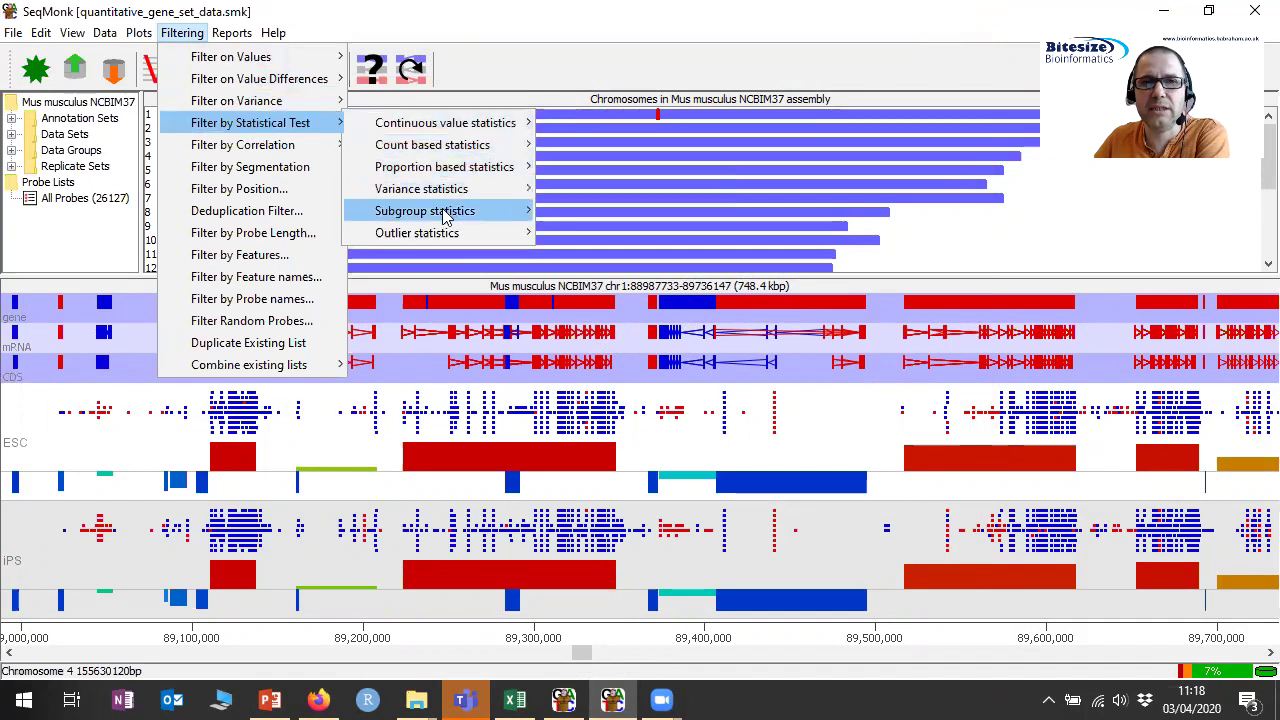
pyautogui.moveTo(430, 210)
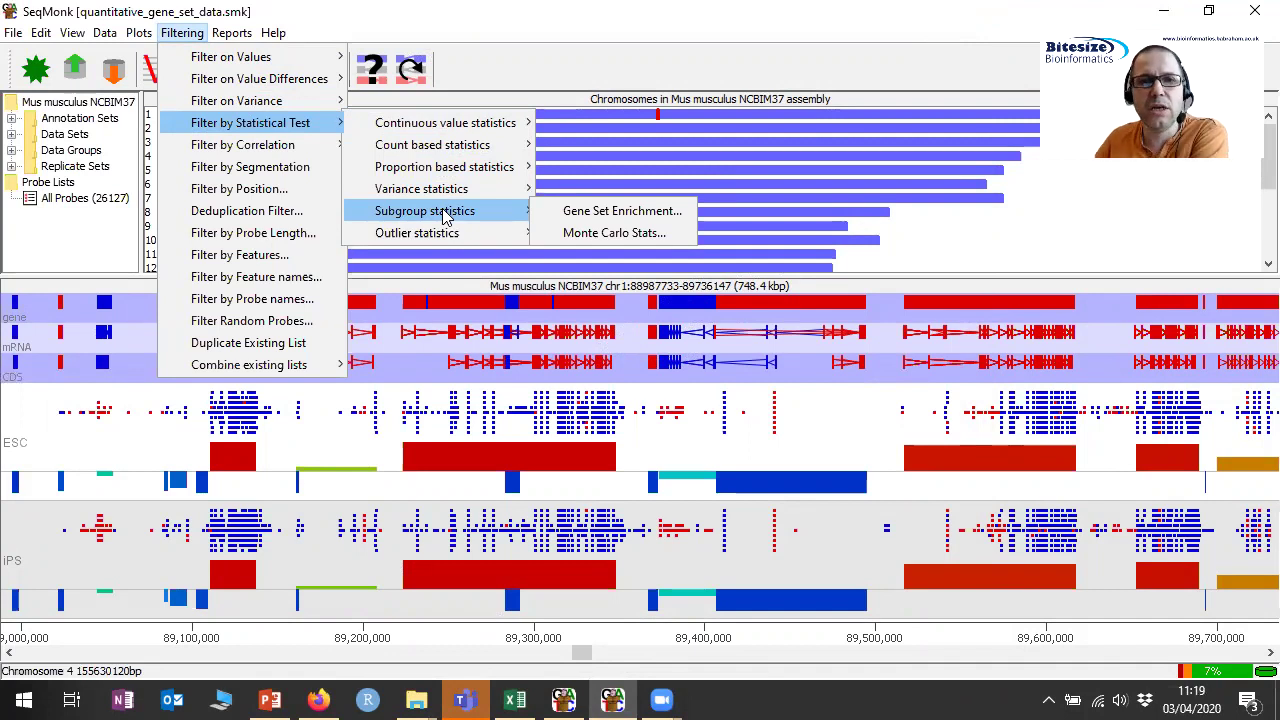
pyautogui.click(656, 213)
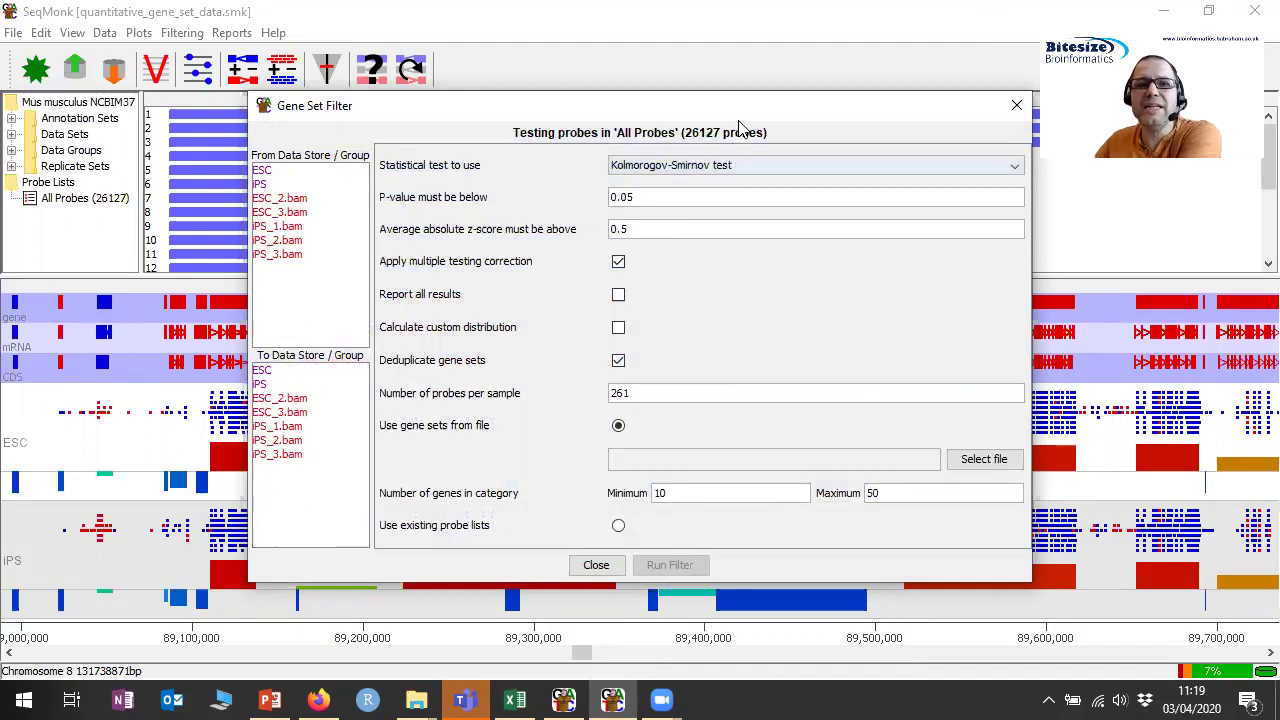
pyautogui.moveTo(738, 110); pyautogui.dragTo(703, 99)
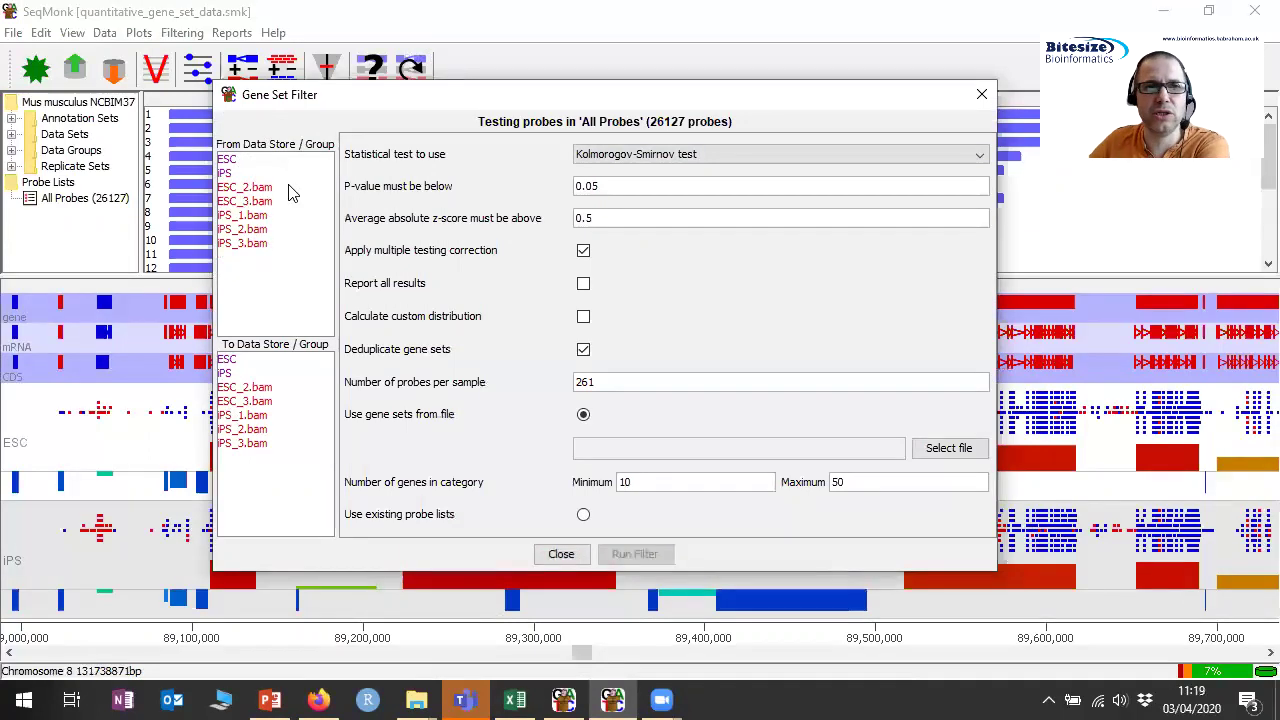
pyautogui.click(236, 163)
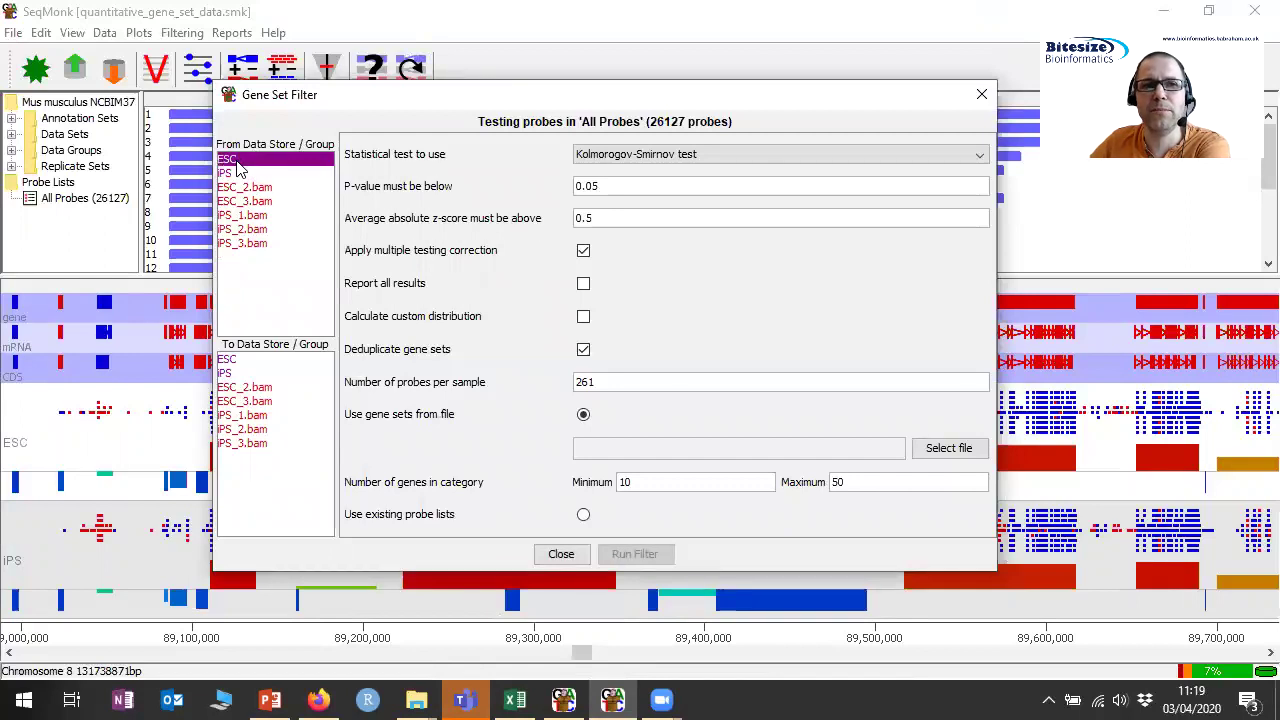
pyautogui.click(228, 374)
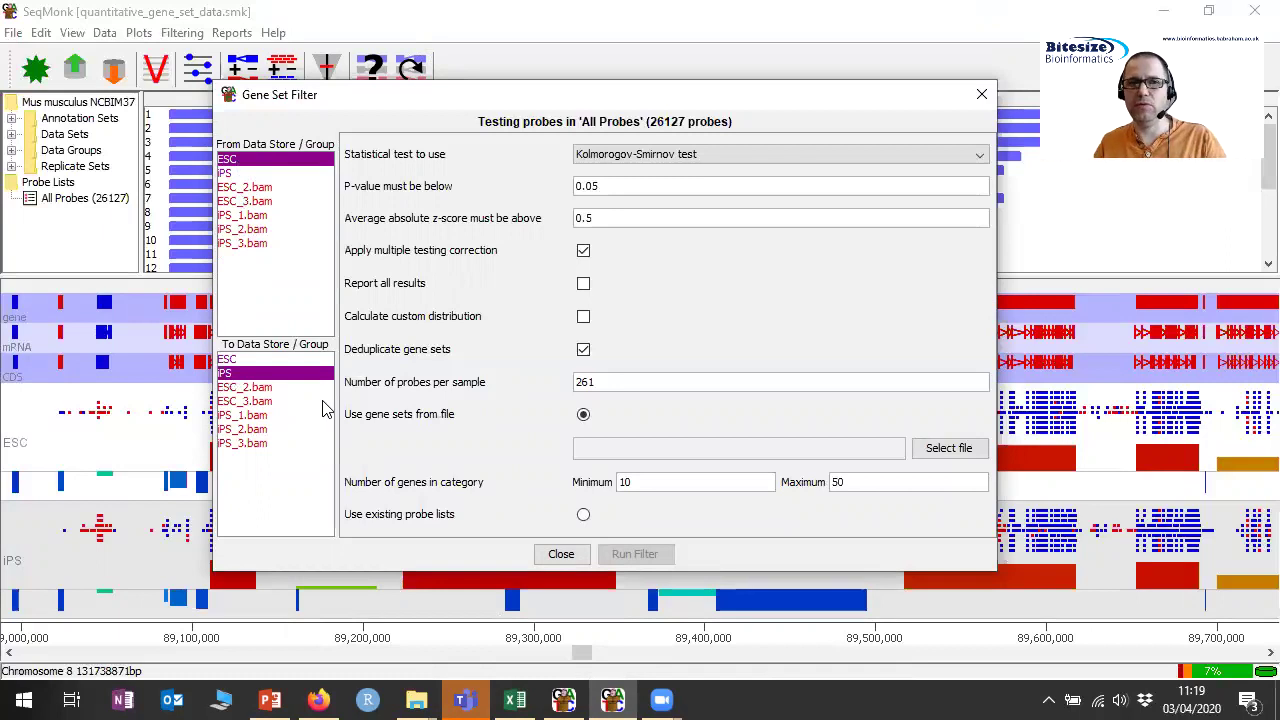
pyautogui.click(751, 157)
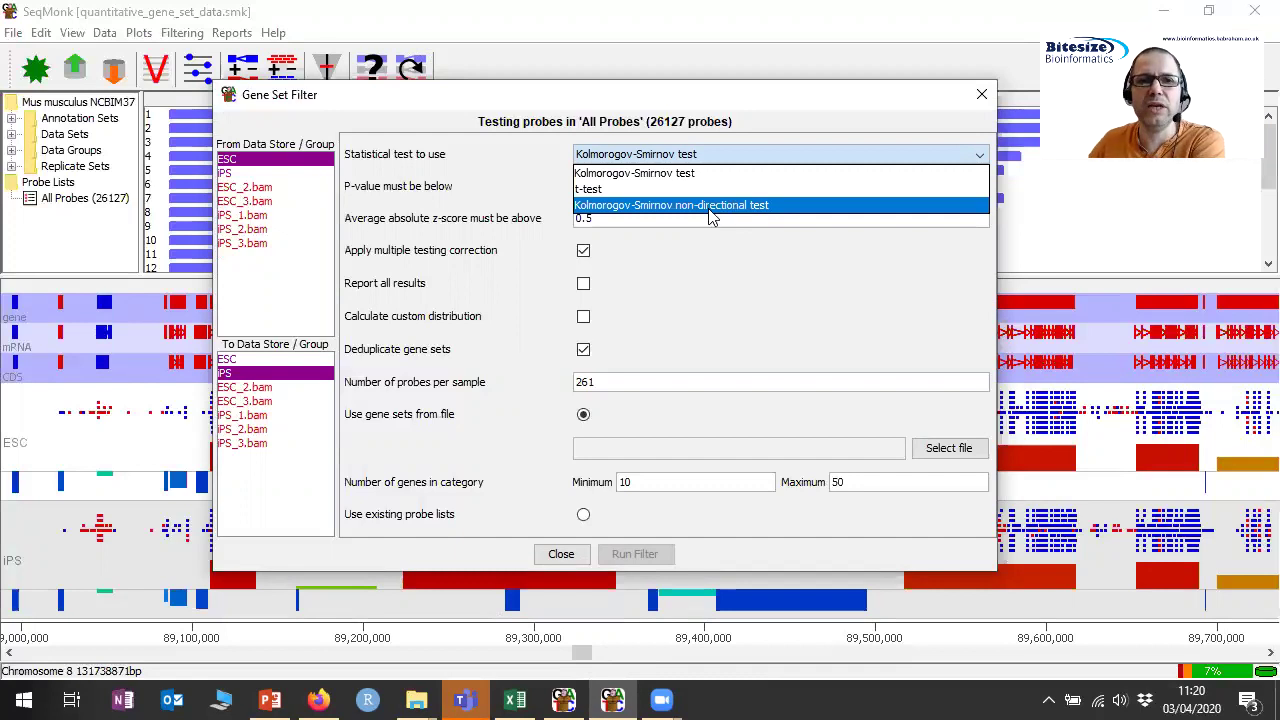
pyautogui.click(700, 175)
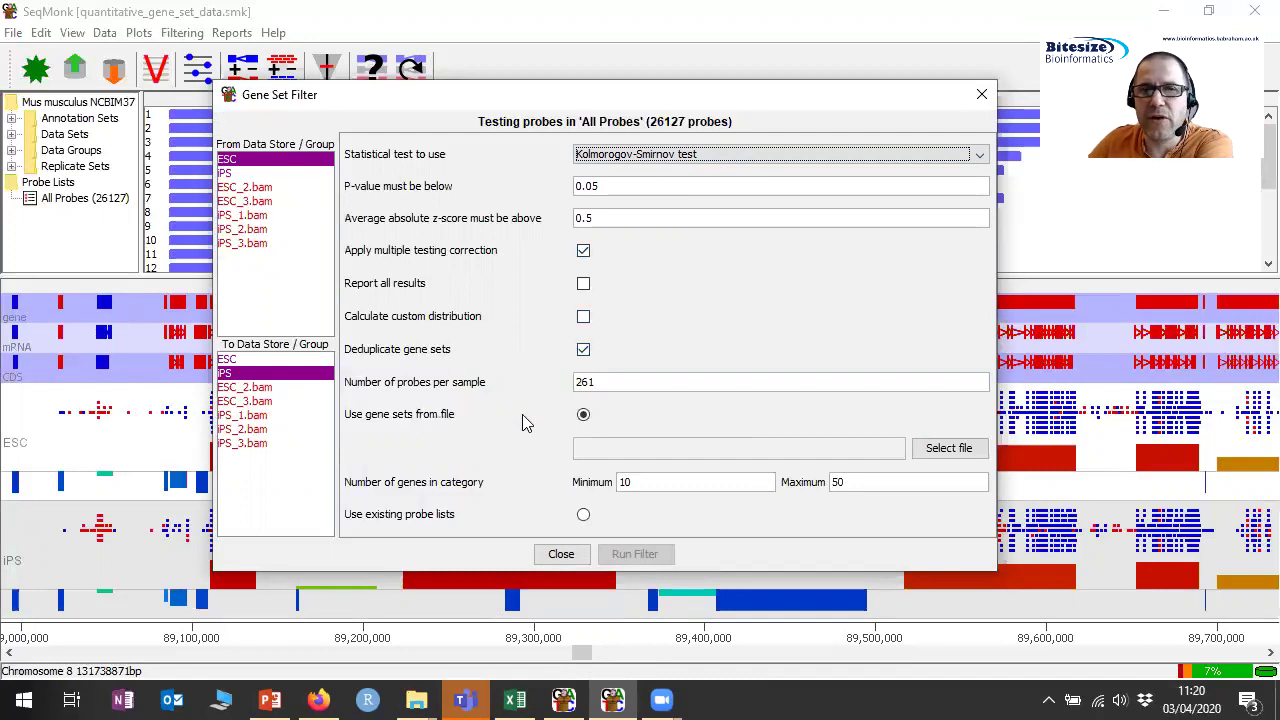
# - Load the gene sets from Mouse_GO_AllPathways.gmt.txt in the desktop's Quantitative Gene Set Analysis folder
pyautogui.click(947, 450)
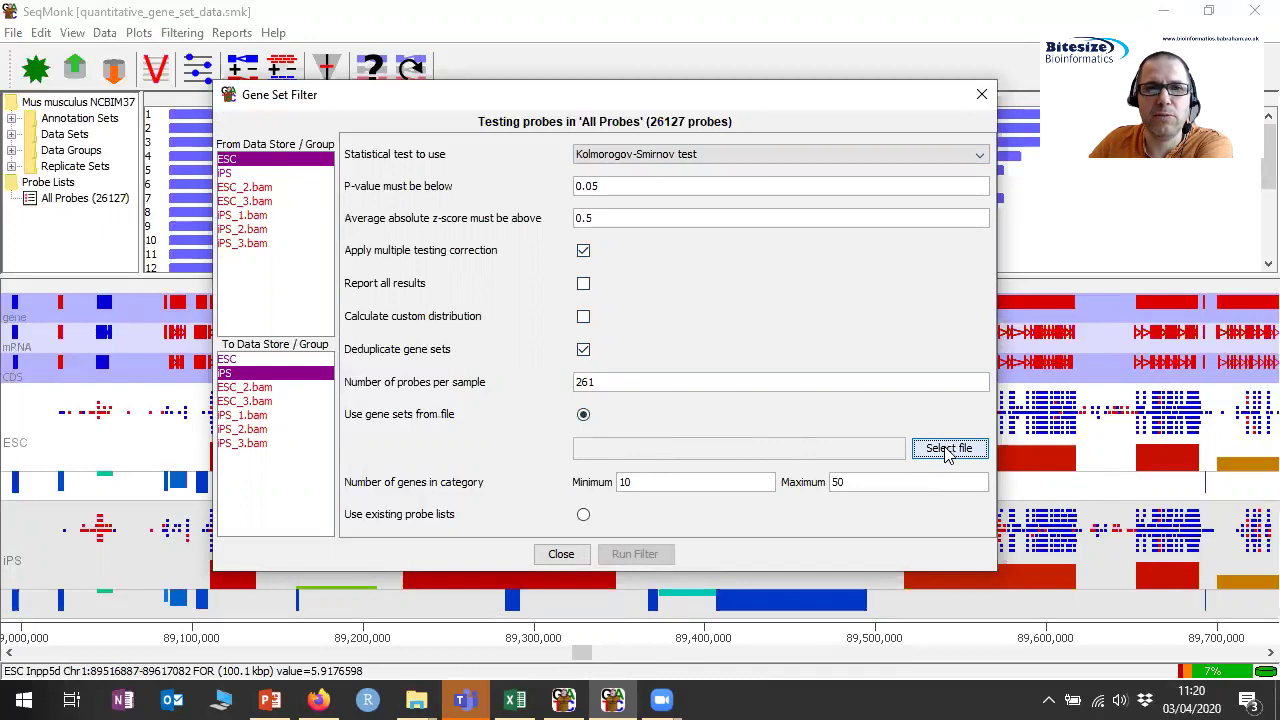
pyautogui.click(376, 296)
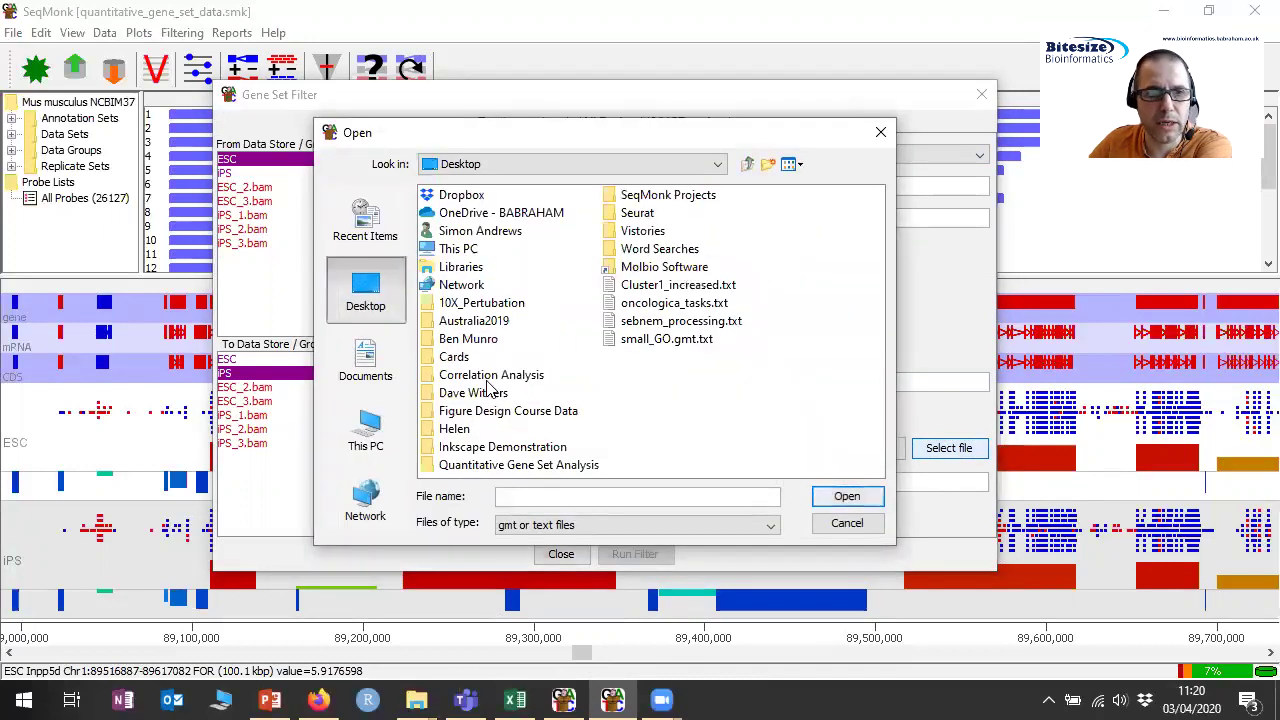
pyautogui.click(483, 466)
pyautogui.doubleClick(483, 466)
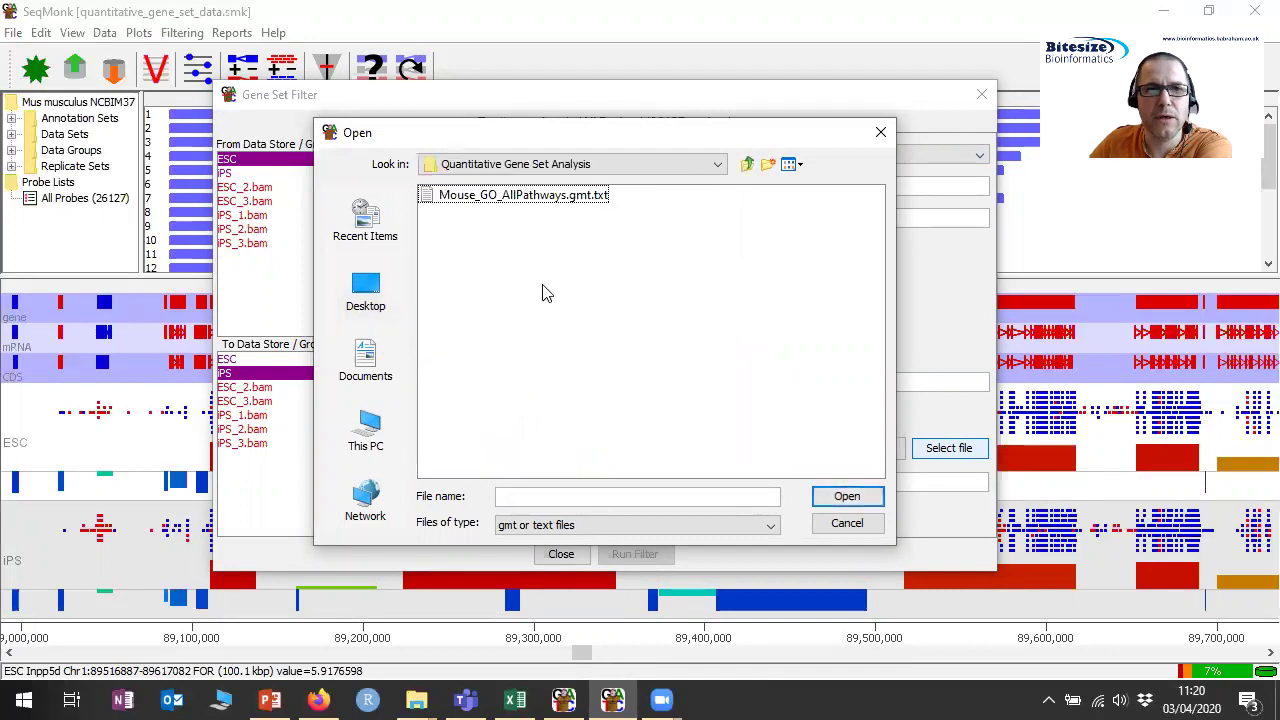
pyautogui.click(563, 196)
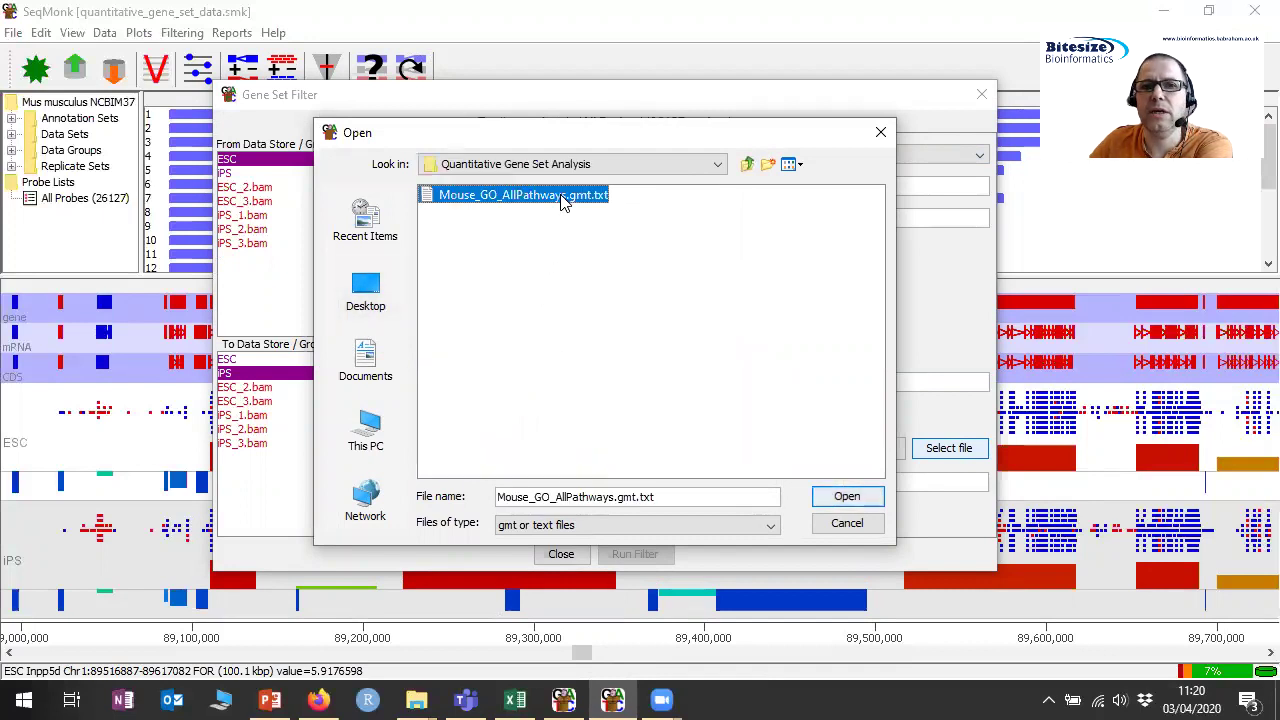
pyautogui.click(847, 497)
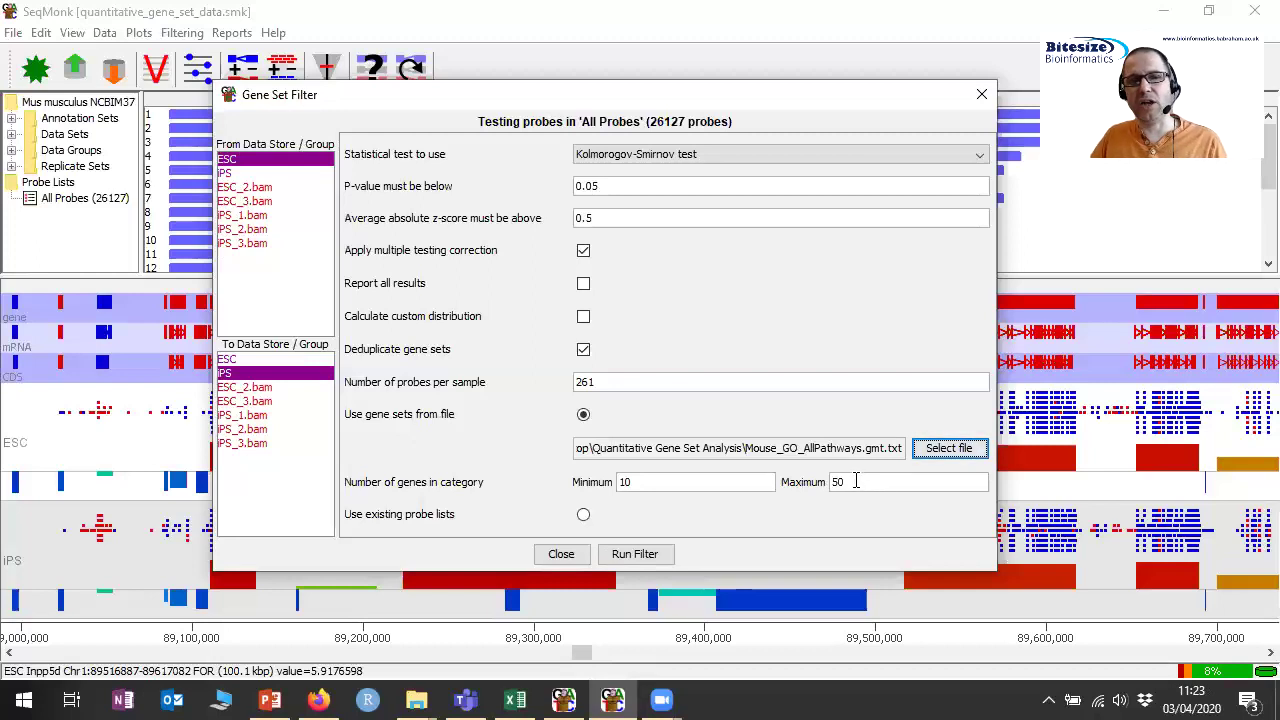
# - Set the maximum number of genes per category to 40 and the p-value cutoff to 0.01
pyautogui.click(856, 481)
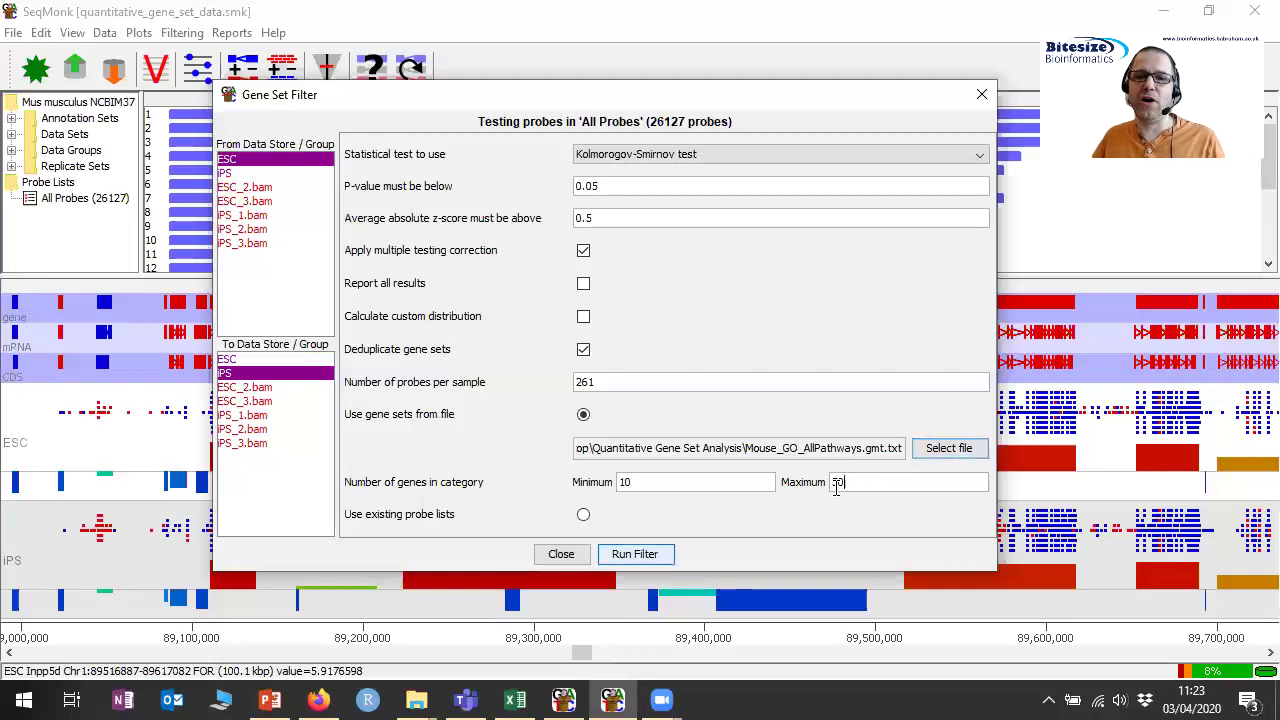
pyautogui.moveTo(856, 481); pyautogui.dragTo(820, 482)
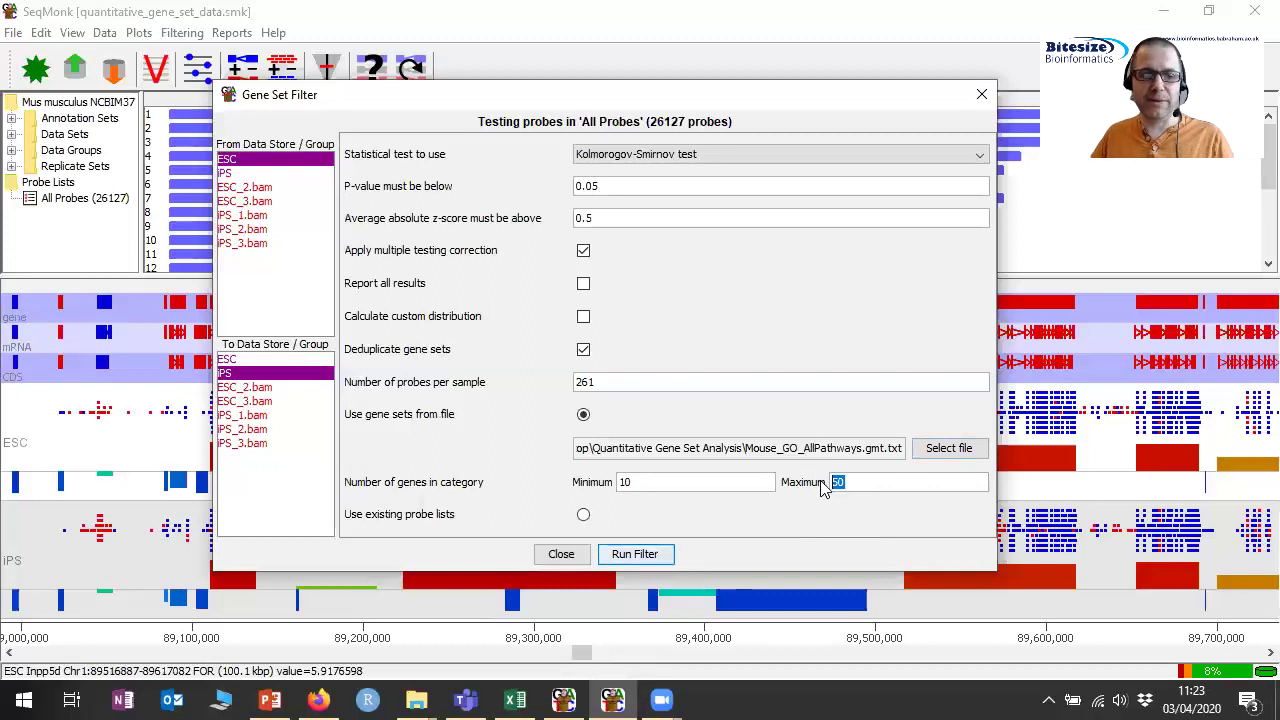
pyautogui.write('40')
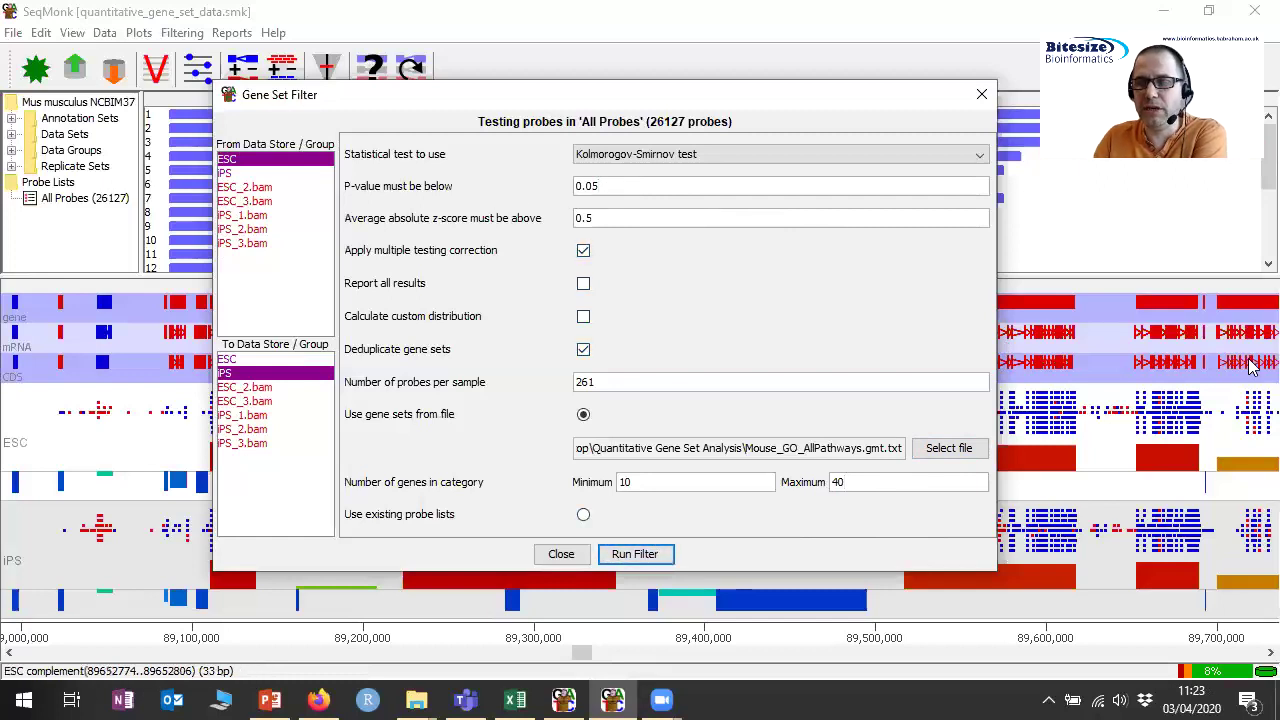
pyautogui.press('BackSpace')
pyautogui.write('1')
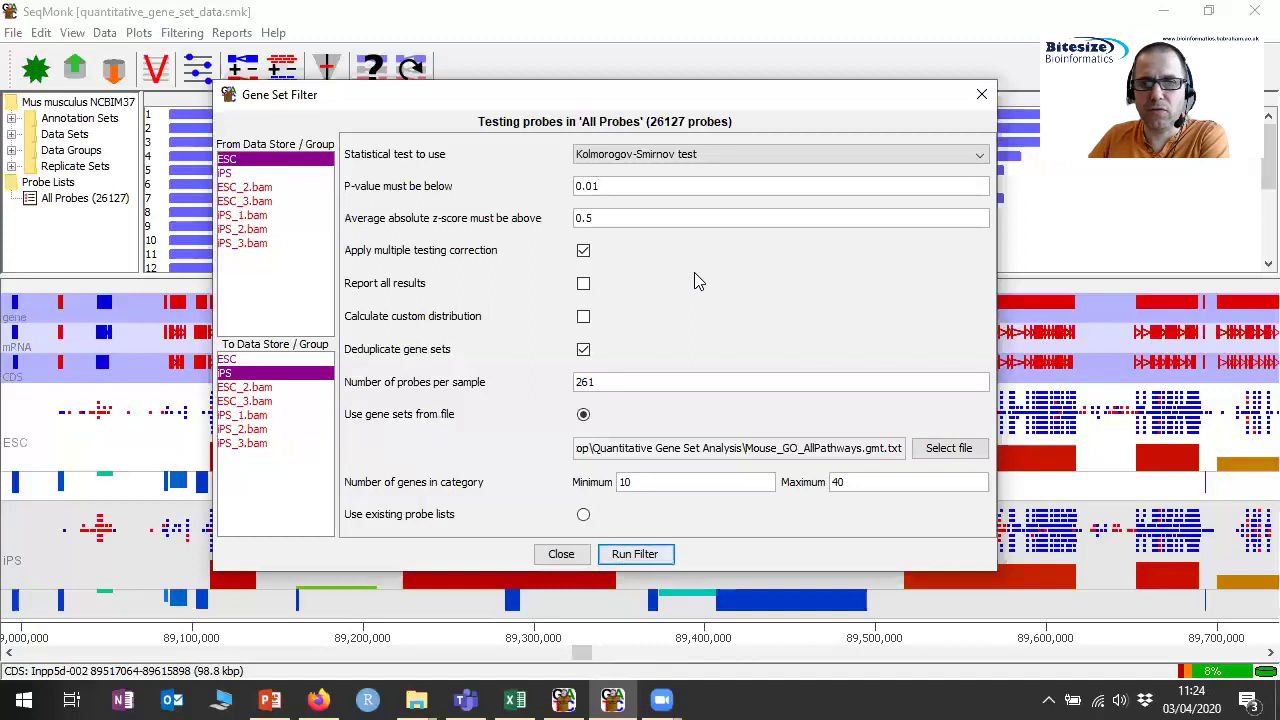
# - Run the gene set filter, accept the import summary, and enlarge the Gene Set Results window
pyautogui.click(640, 555)
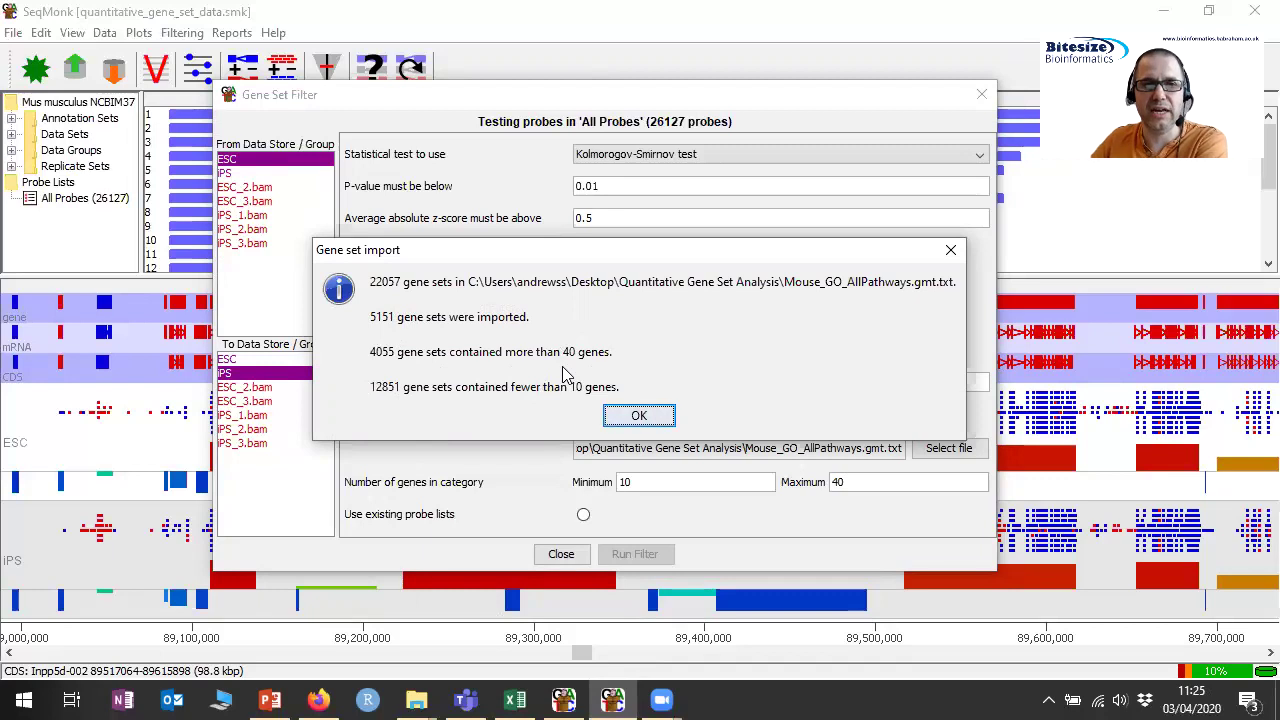
pyautogui.click(664, 420)
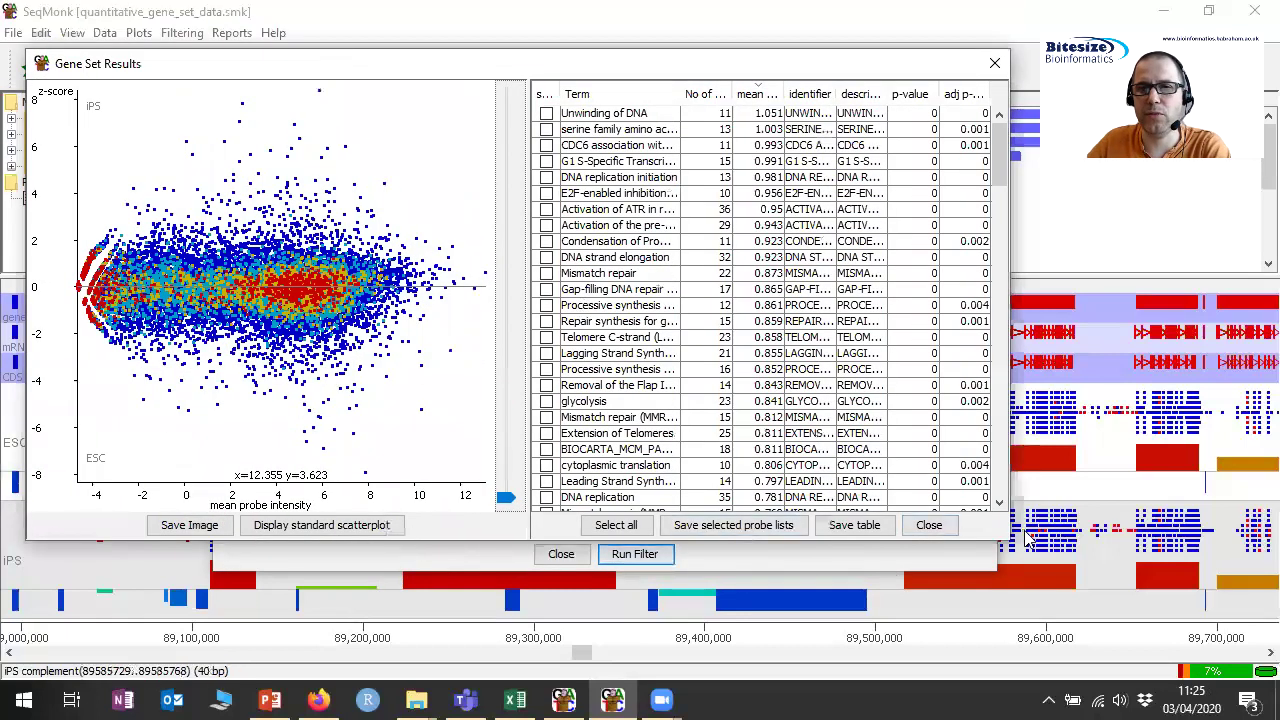
pyautogui.moveTo(1007, 543); pyautogui.dragTo(1245, 660)
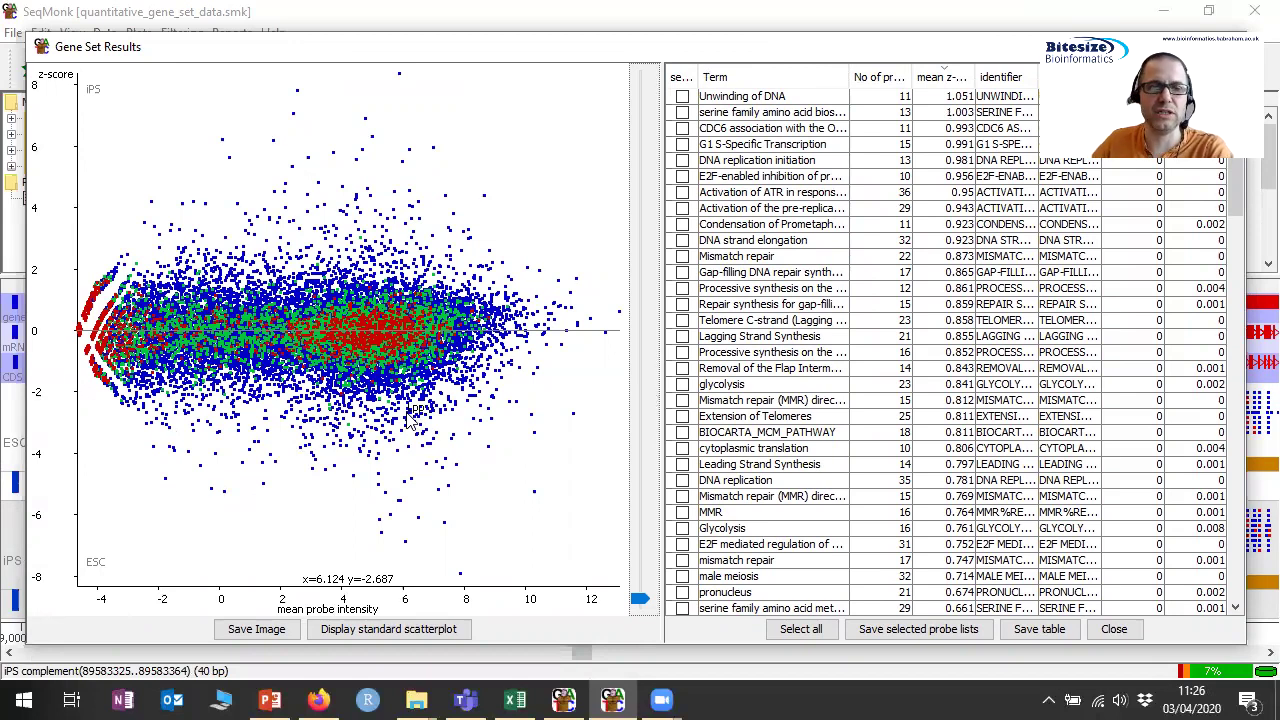
# - Compare the standard ESC versus iPS scatterplot with the z-score plot, ending on the z-score plot
pyautogui.click(407, 631)
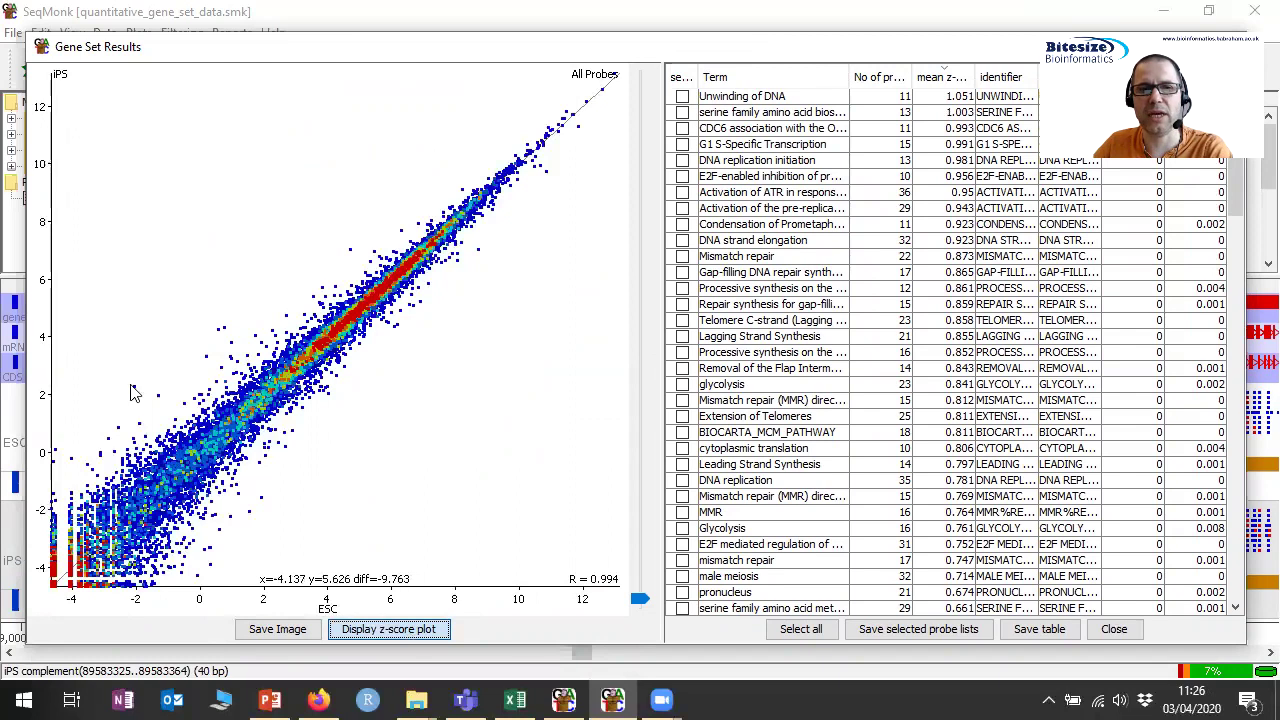
pyautogui.click(399, 632)
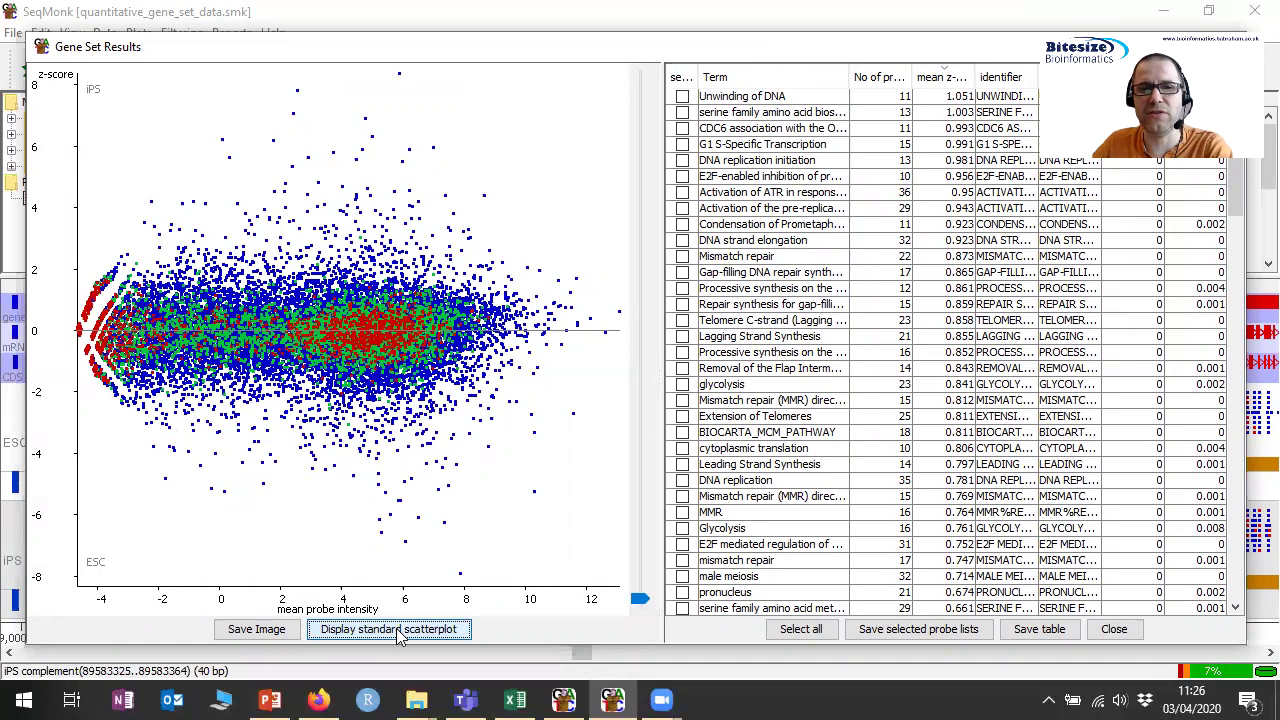
pyautogui.click(399, 632)
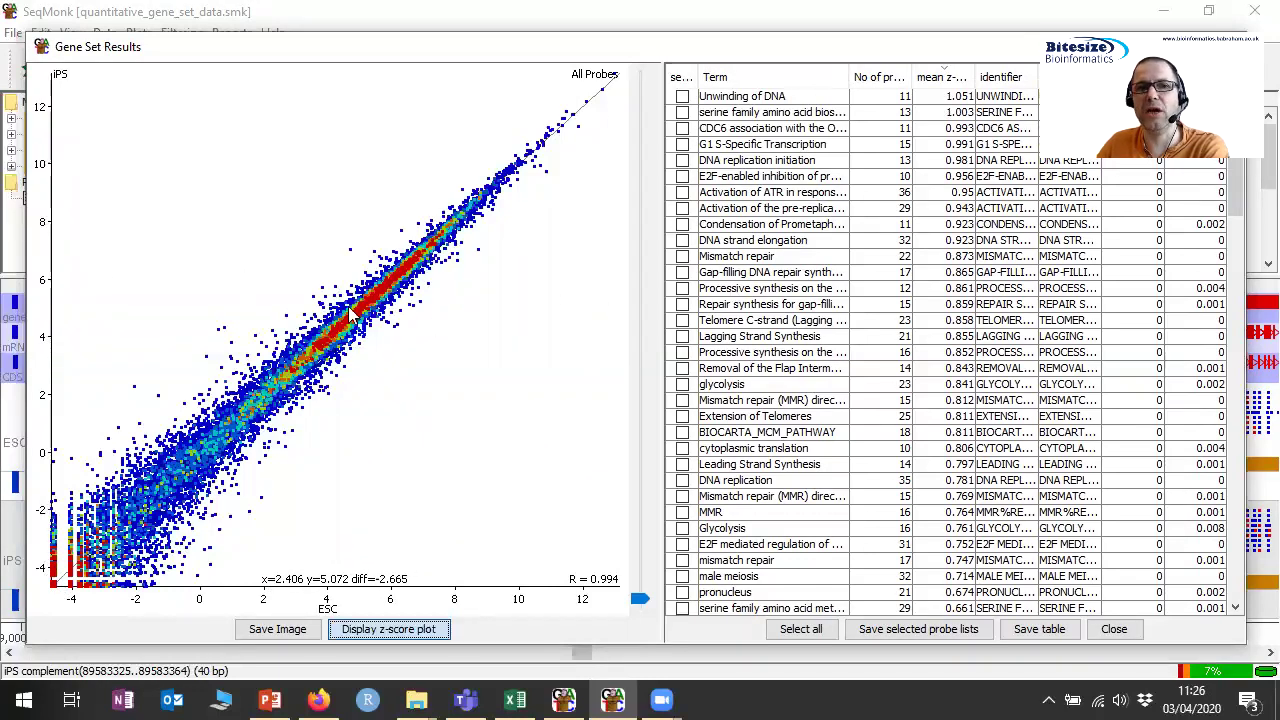
pyautogui.click(390, 630)
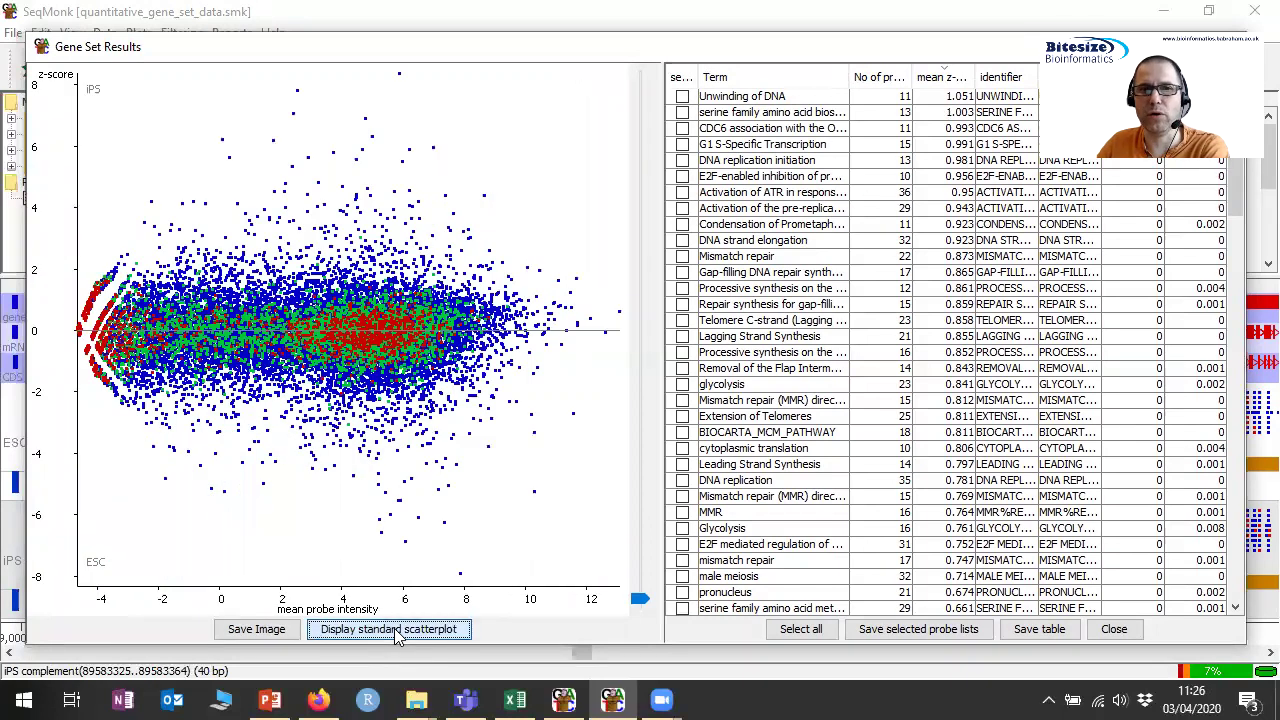
pyautogui.click(395, 631)
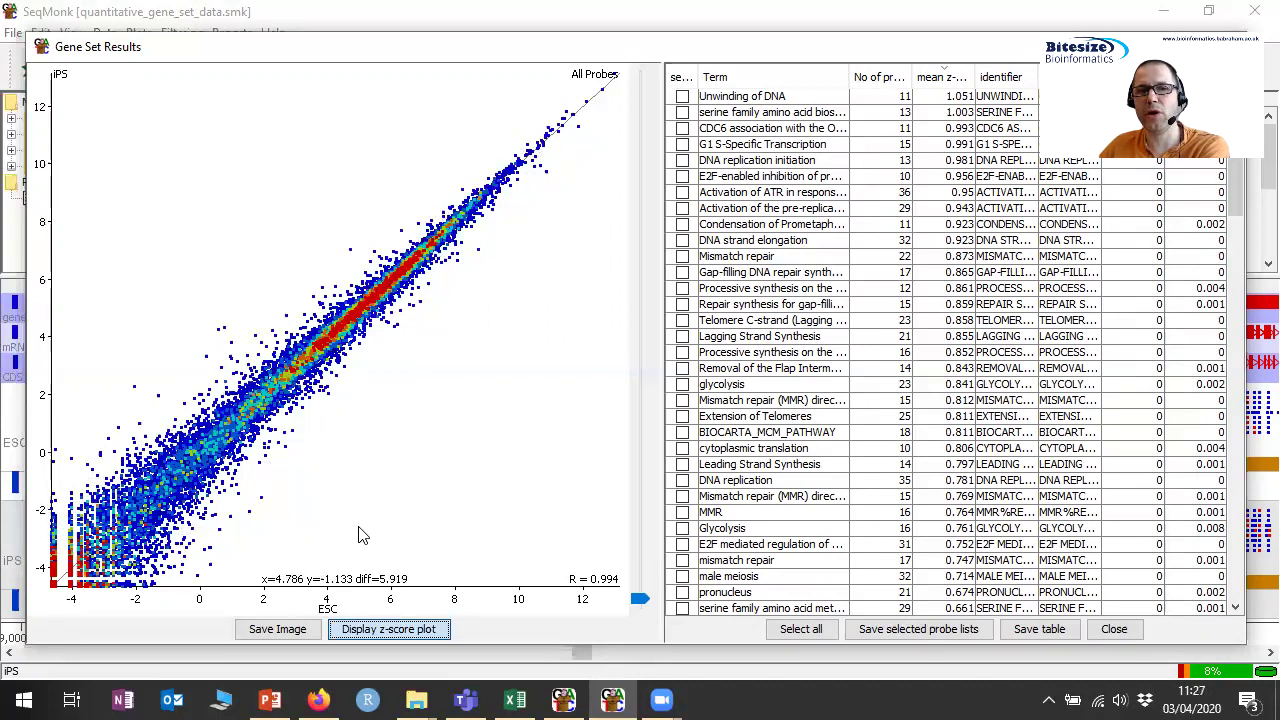
pyautogui.click(391, 629)
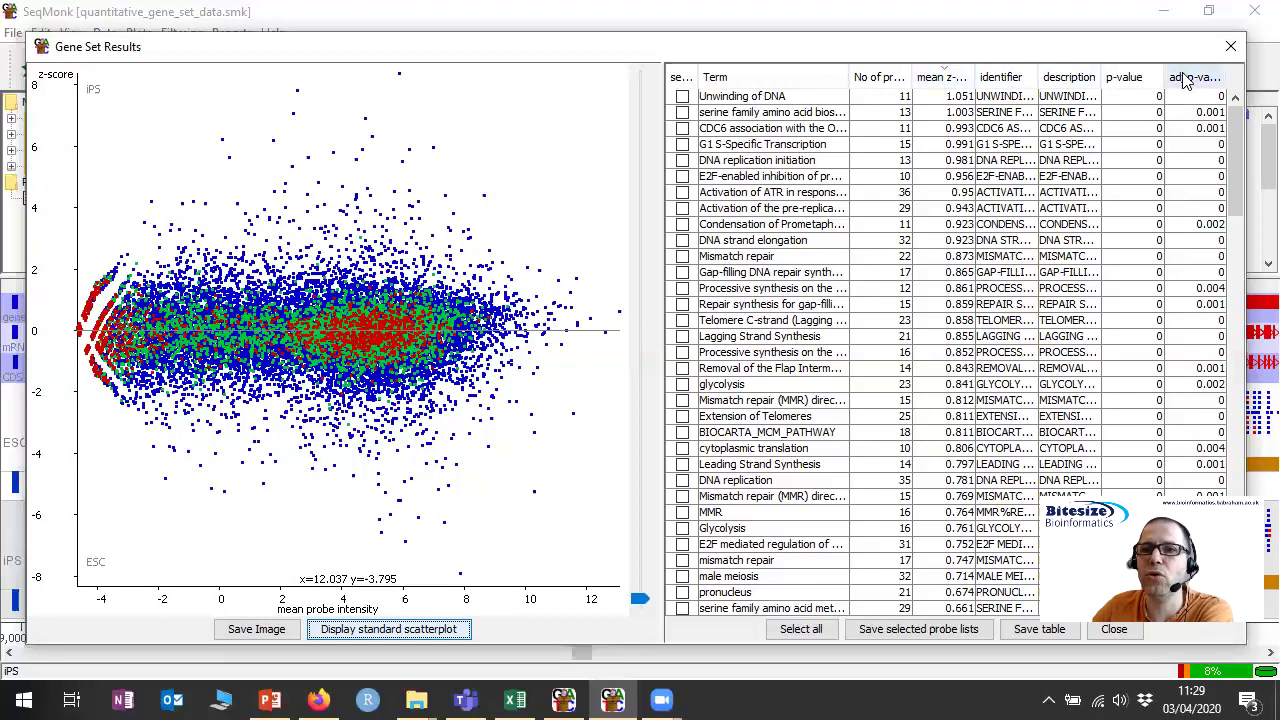
# - Sort the gene set results by ascending mean z-score and look through the list from one end to the other
pyautogui.click(940, 80)
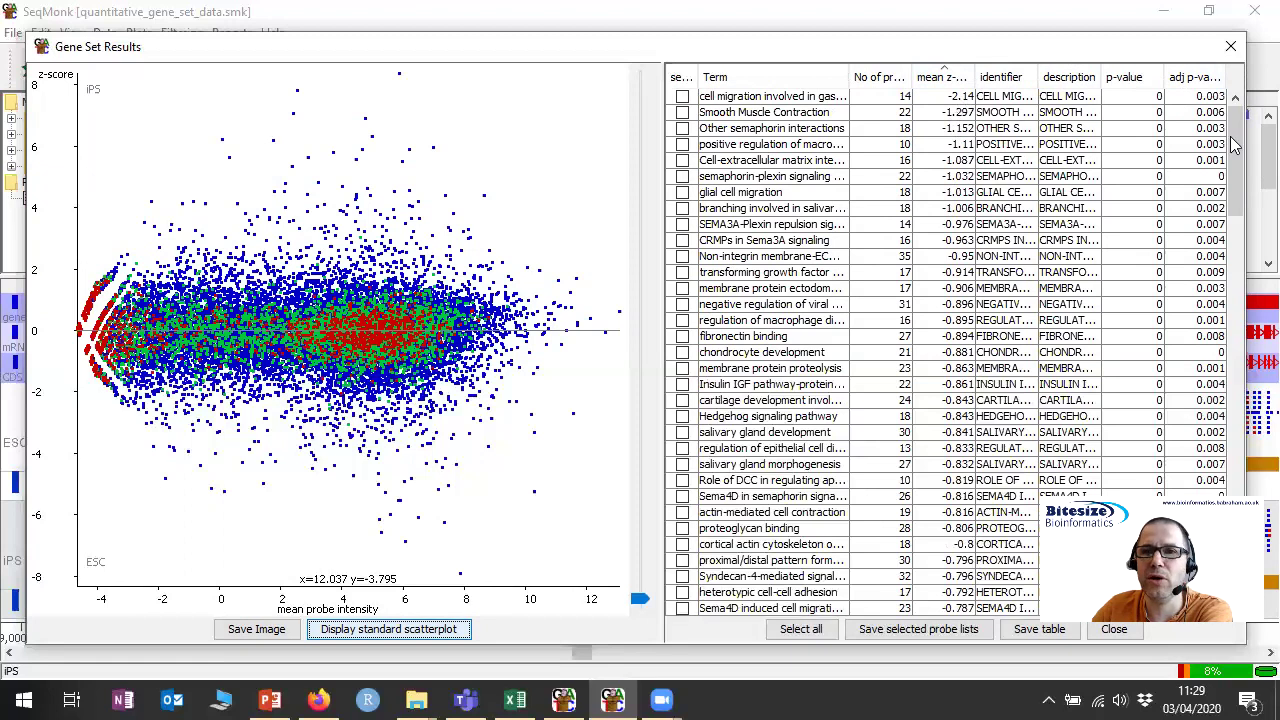
pyautogui.moveTo(1238, 162); pyautogui.dragTo(1238, 368)
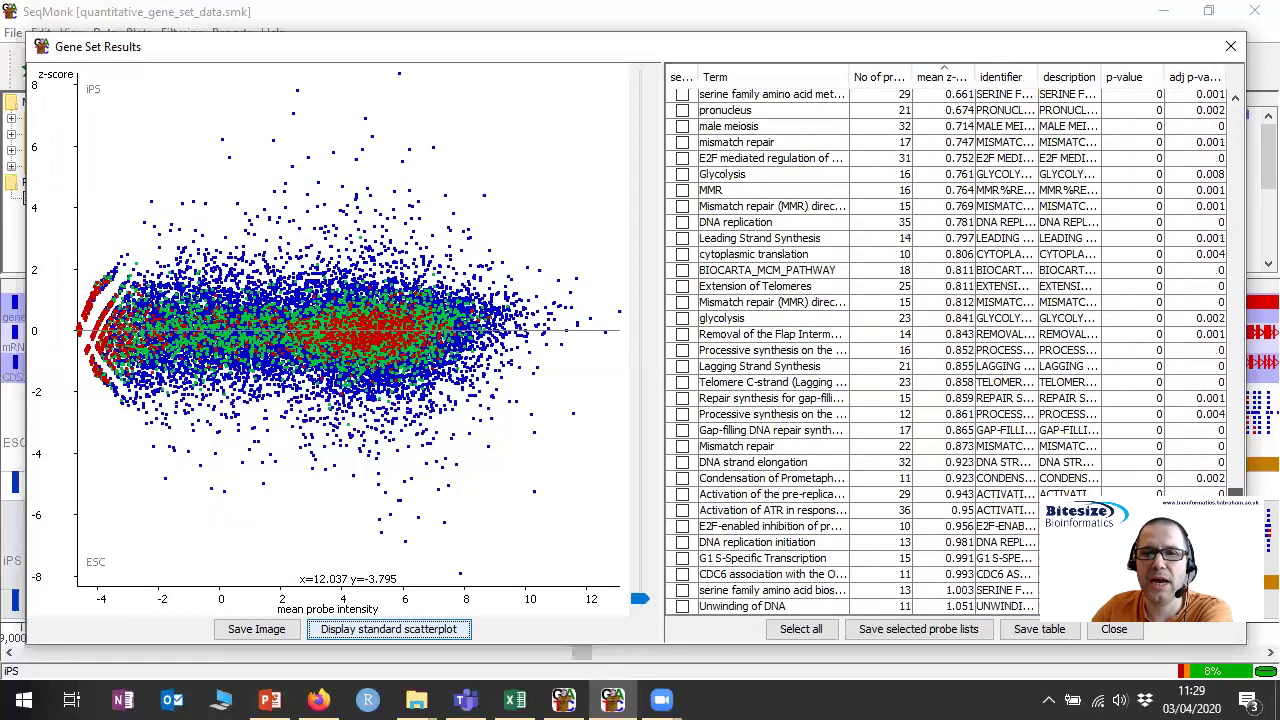
pyautogui.moveTo(1236, 368); pyautogui.dragTo(1250, 100)
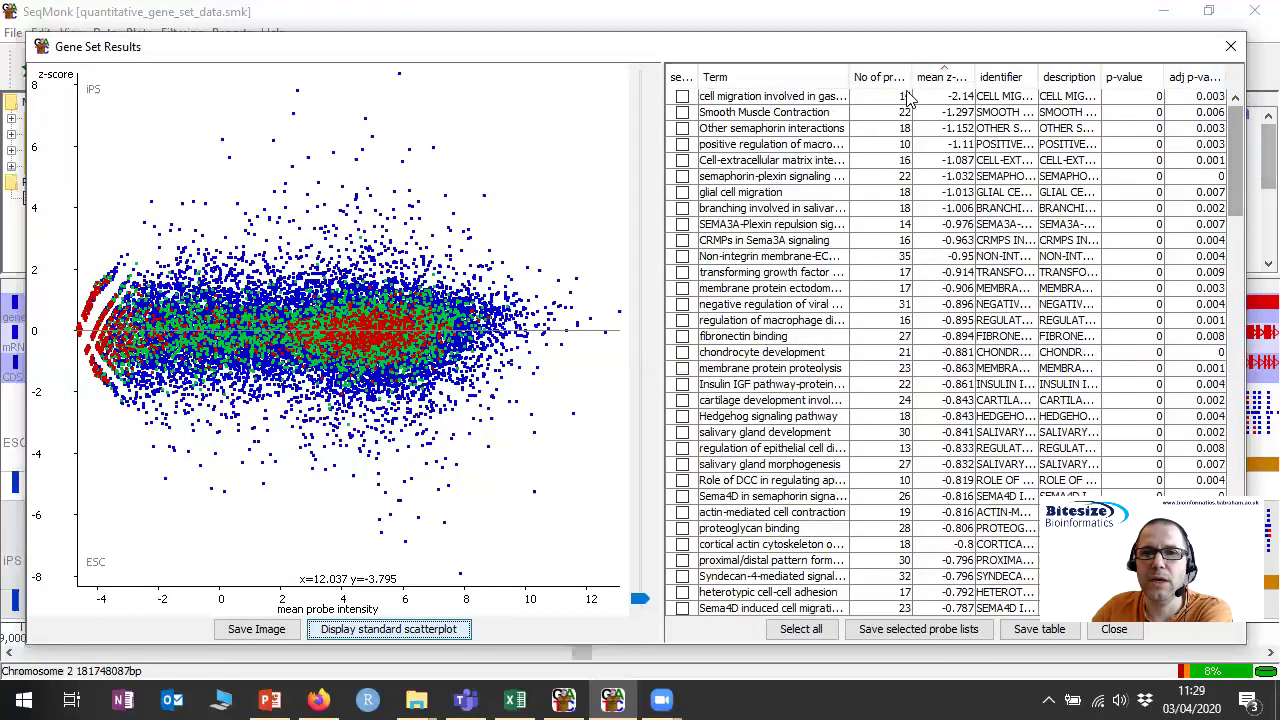
# - Highlight cell migration involved in gastrulation, Smooth Muscle Contraction and Other semaphorin interactions one after another on the z-score plot, with enlarged data points
pyautogui.click(946, 98)
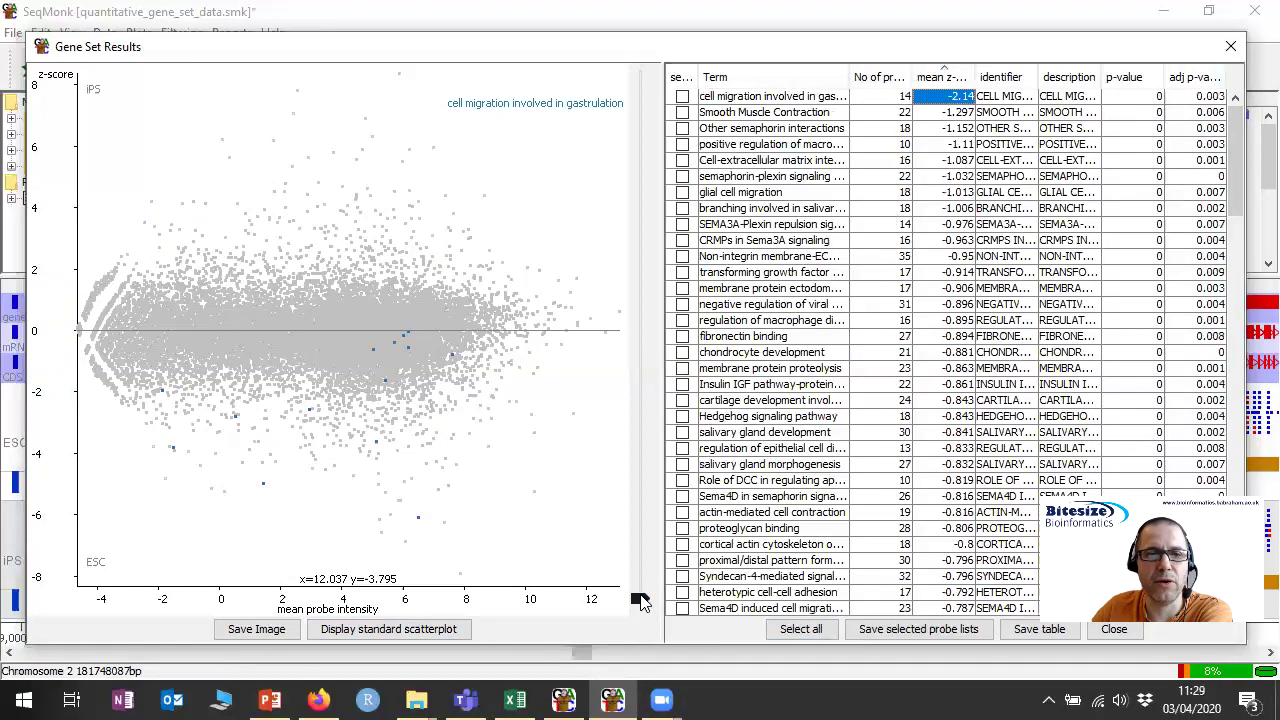
pyautogui.moveTo(642, 601); pyautogui.dragTo(640, 572)
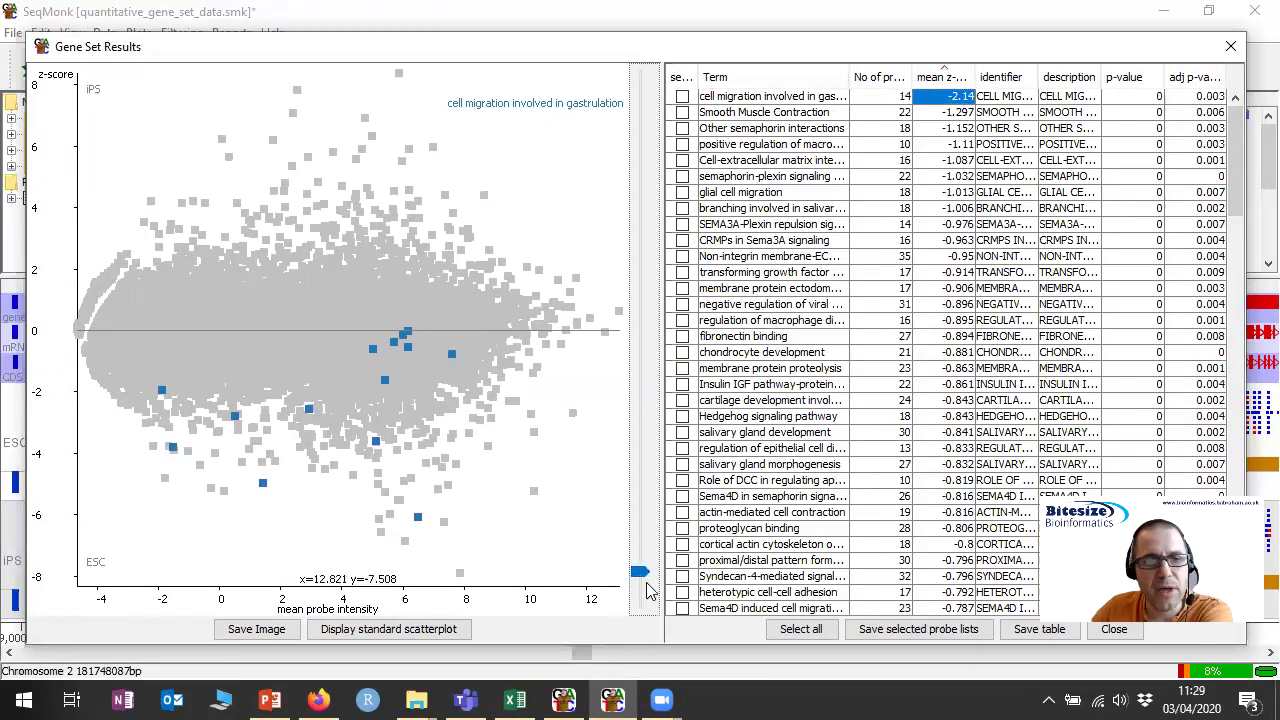
pyautogui.moveTo(166, 397)
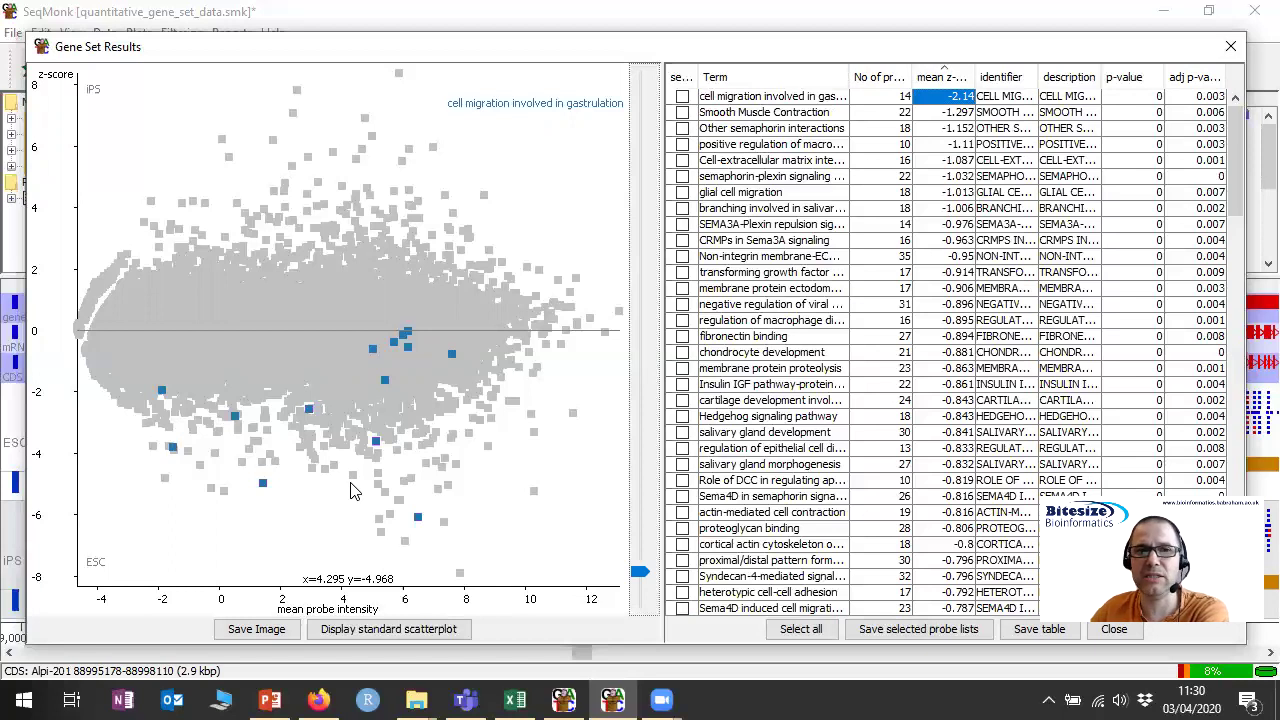
pyautogui.click(966, 113)
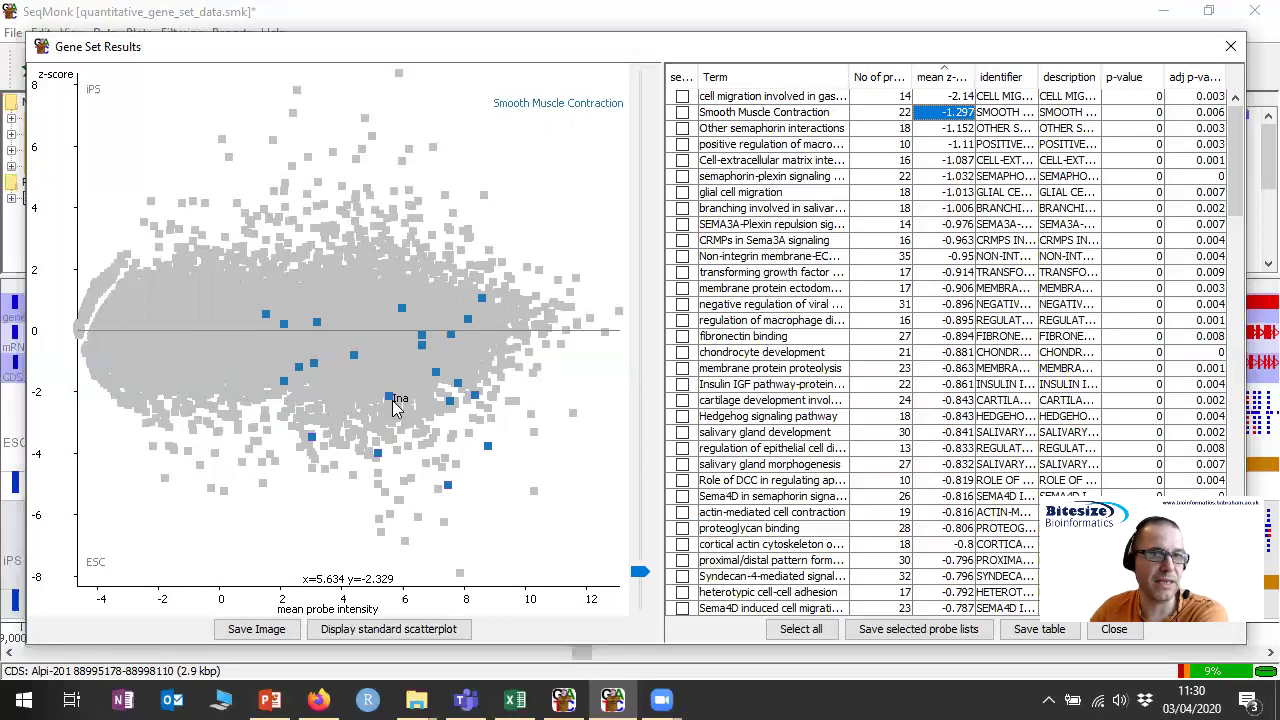
pyautogui.click(962, 129)
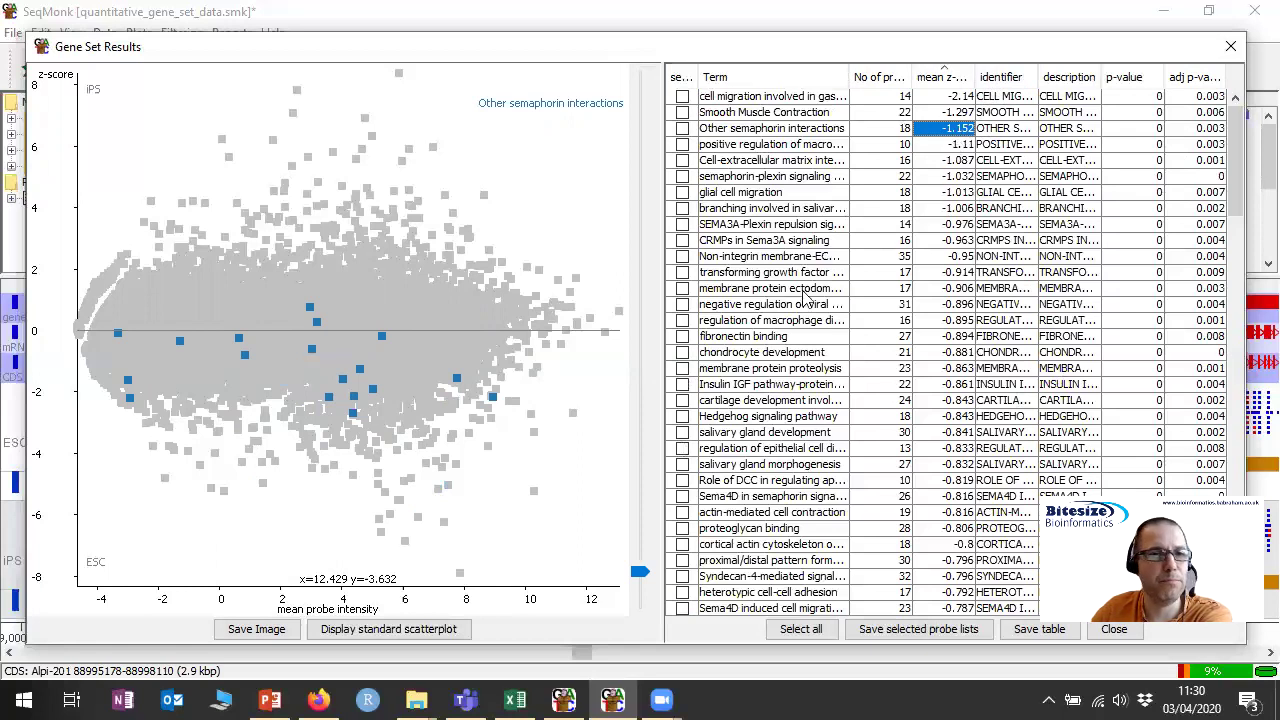
# - Highlight positive regulation of macrophage differentiation, the cell-extracellular matrix gene set and semaphorin-plexin signaling pathway one after another on the z-score plot
pyautogui.click(963, 146)
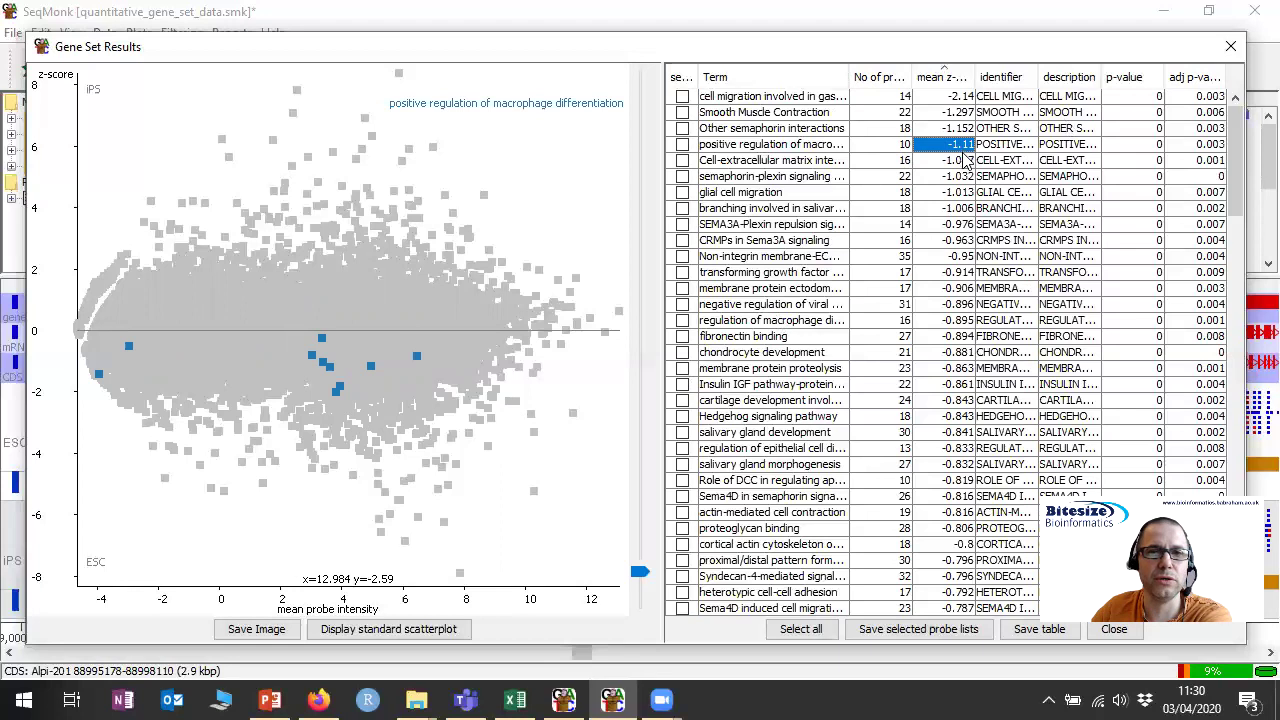
pyautogui.click(957, 161)
pyautogui.click(952, 177)
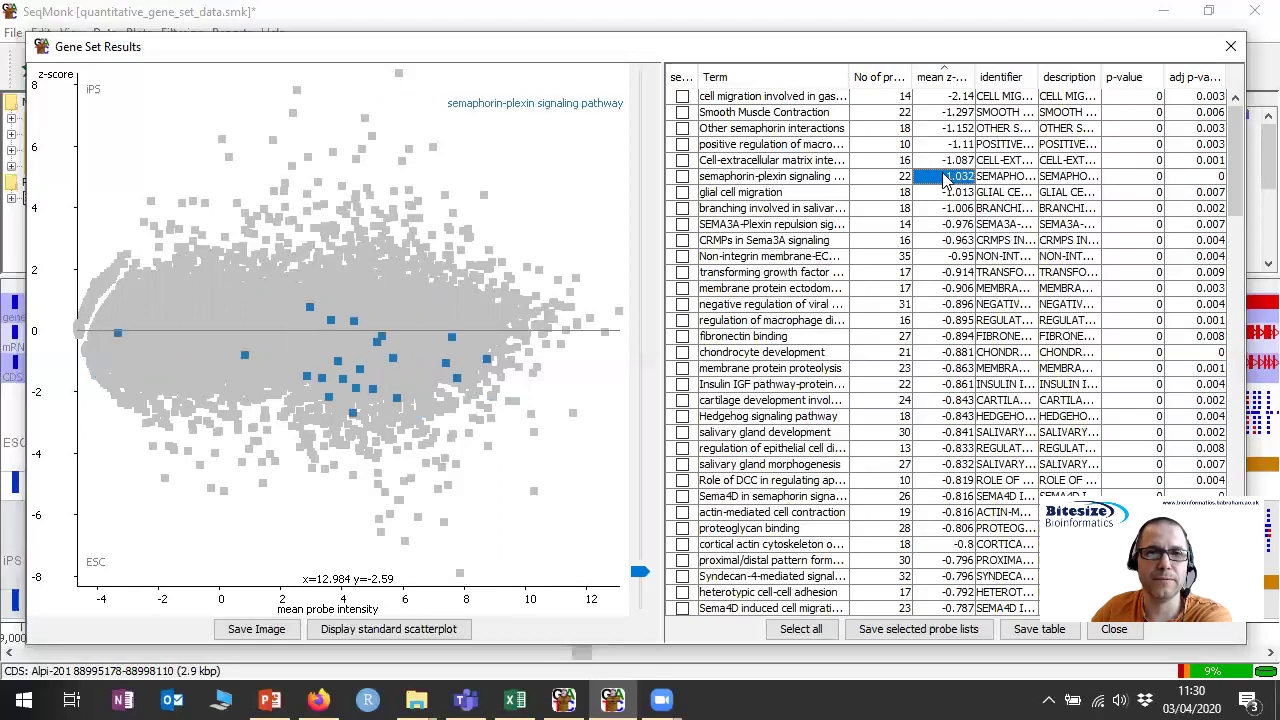
# - Sort the gene sets by descending mean z-score and highlight the first three in turn, from Unwinding of DNA to CDC6 association with the ORC:origin complex
pyautogui.click(946, 79)
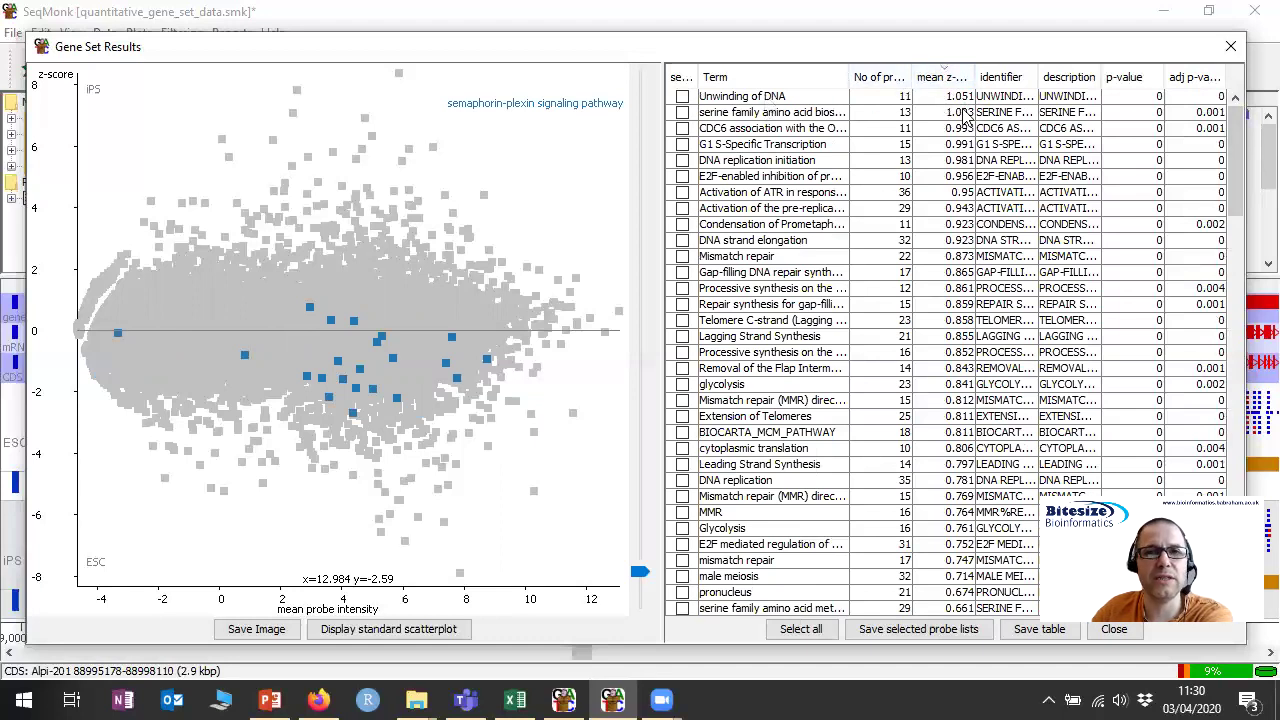
pyautogui.click(792, 96)
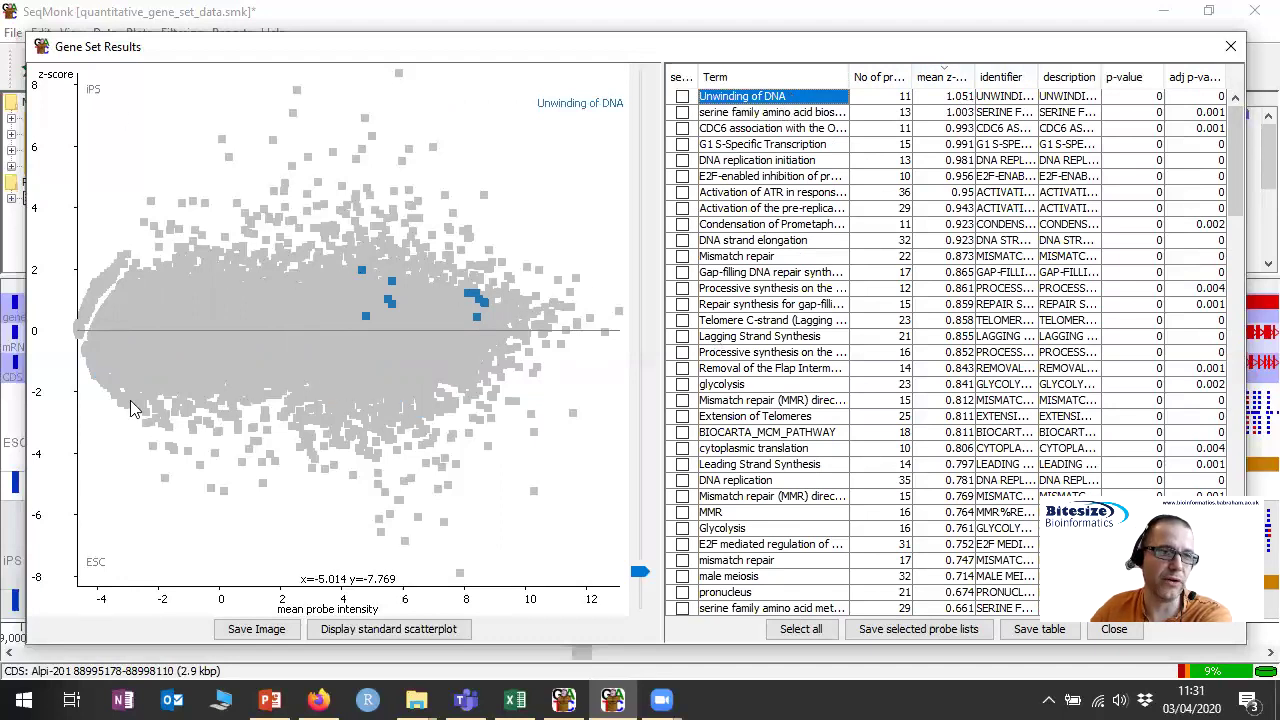
pyautogui.click(763, 116)
pyautogui.click(778, 131)
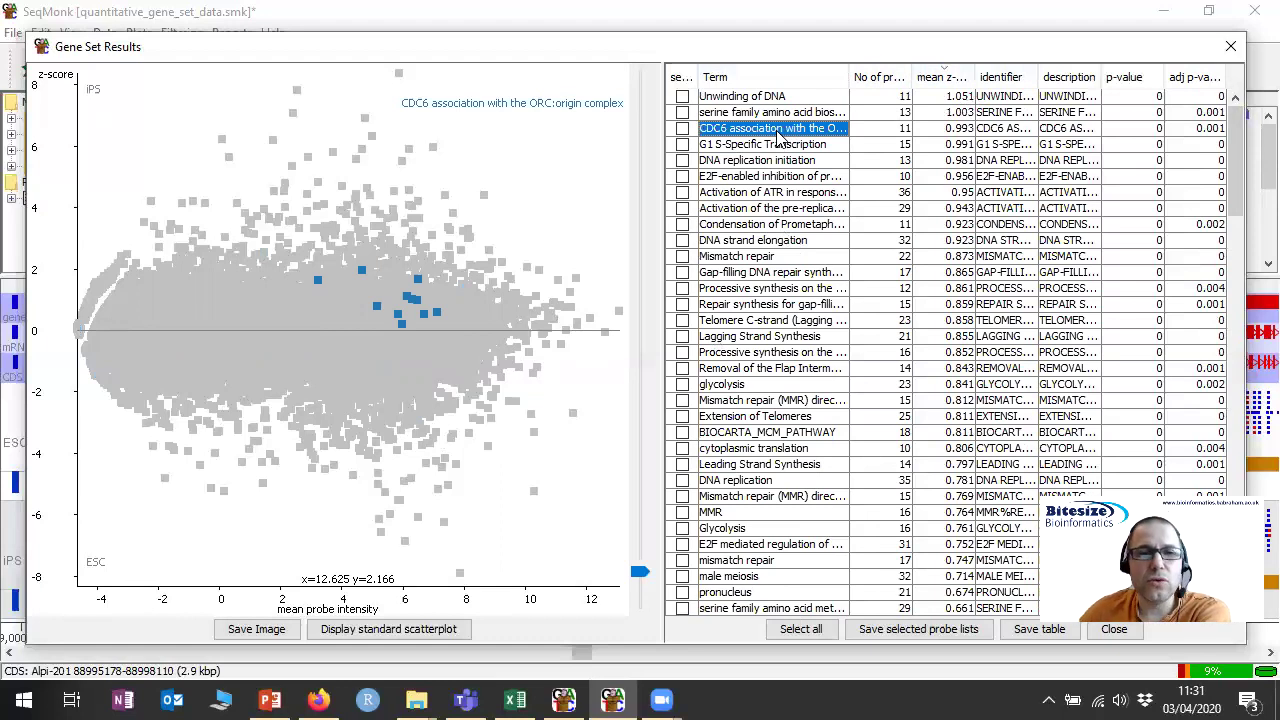
# - Sort the gene sets by ascending adjusted p-value and highlight the first six in turn, starting with Activation of ATR in response to replication stress
pyautogui.click(1194, 78)
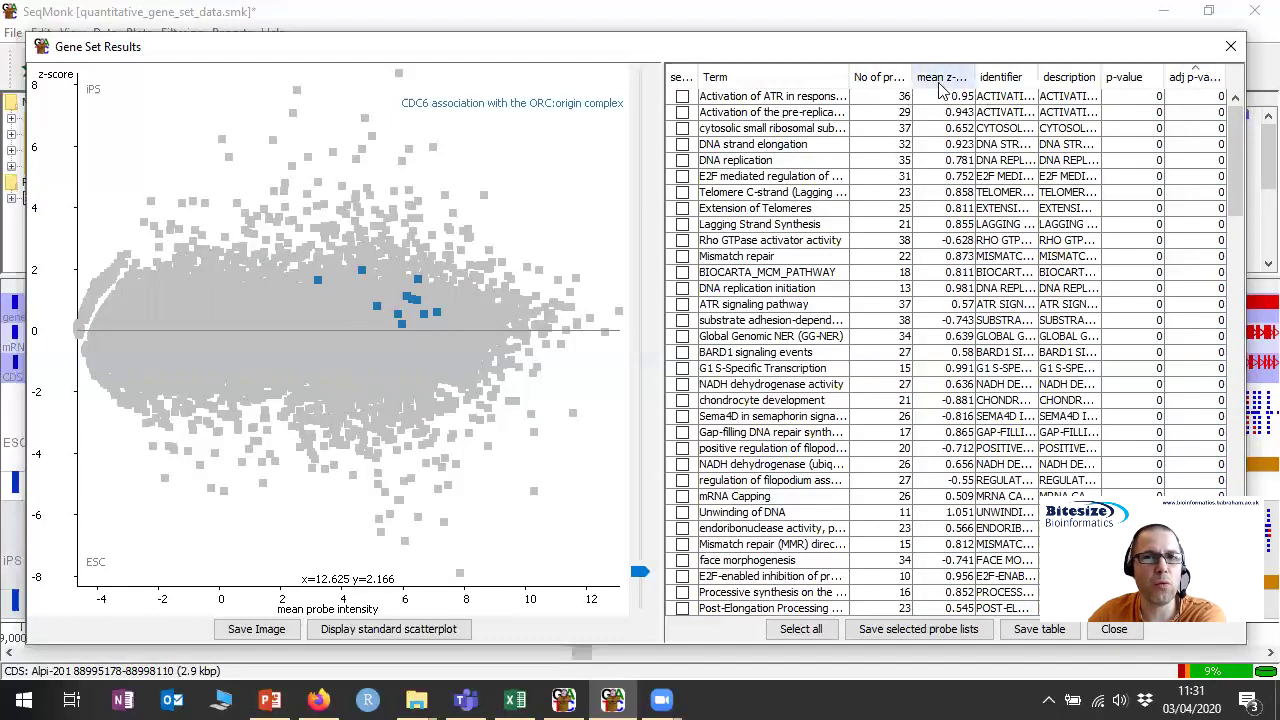
pyautogui.click(884, 106)
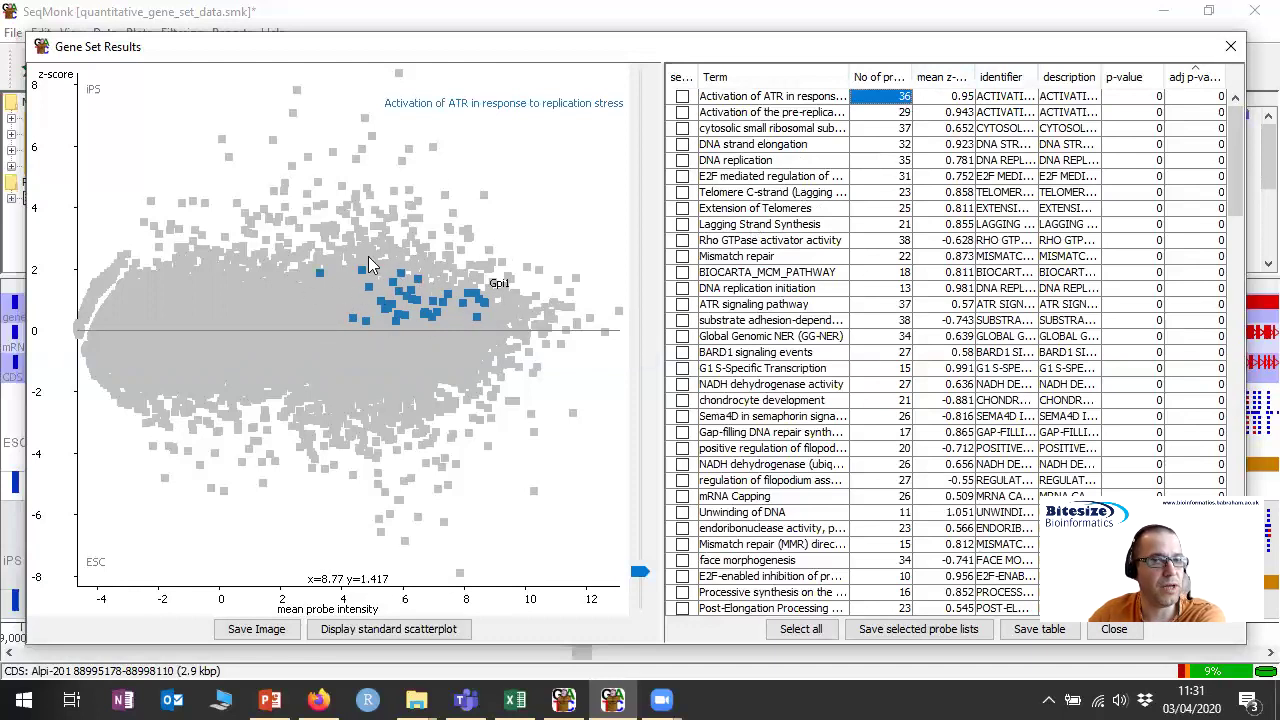
pyautogui.click(881, 114)
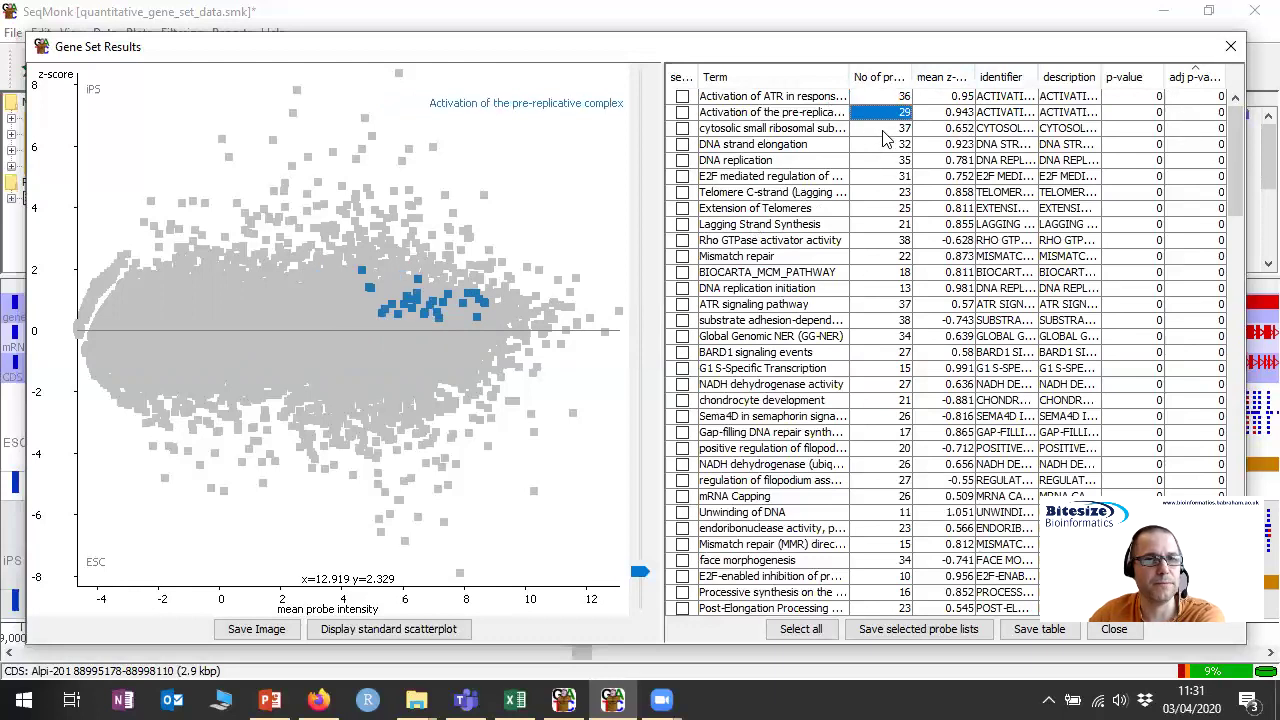
pyautogui.click(884, 133)
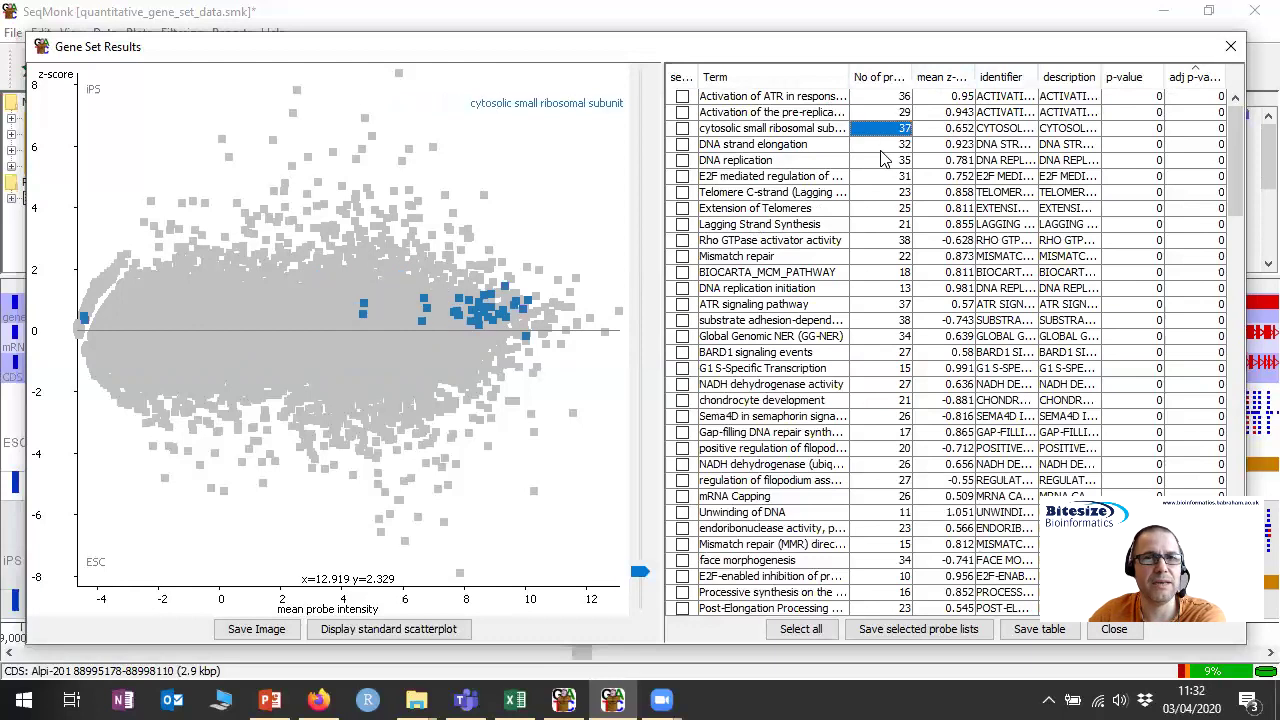
pyautogui.click(885, 149)
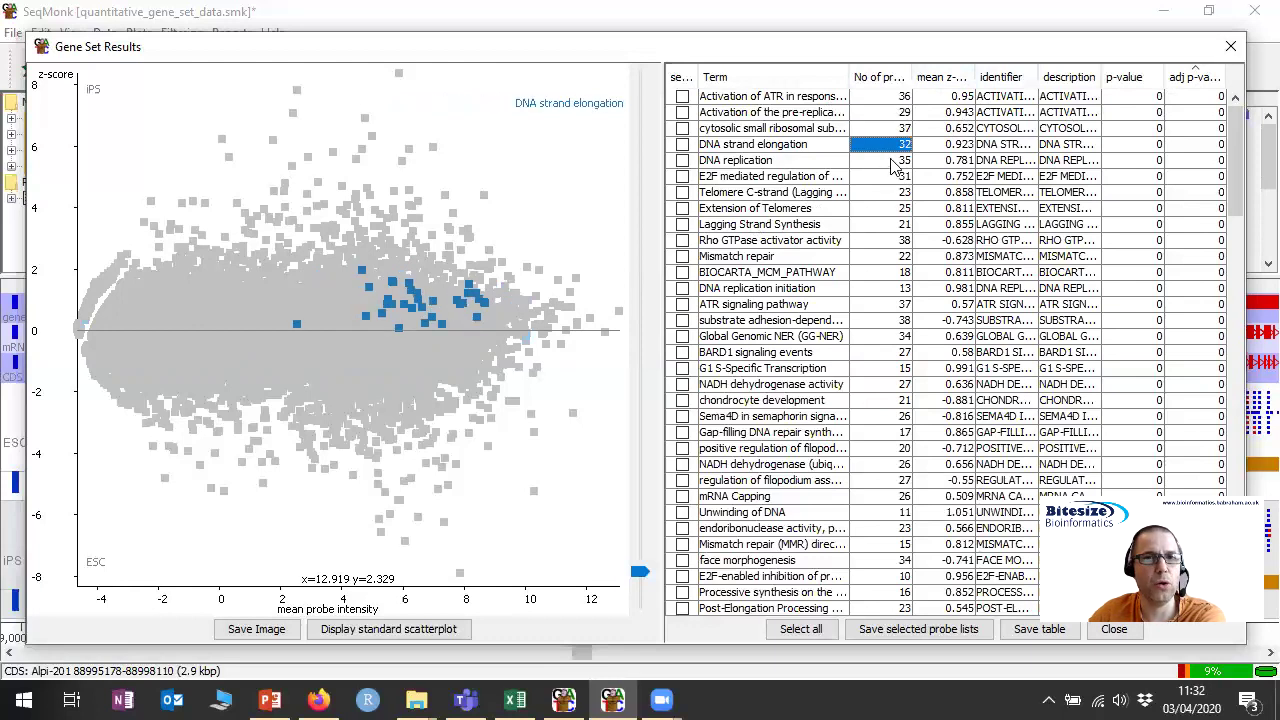
pyautogui.click(889, 162)
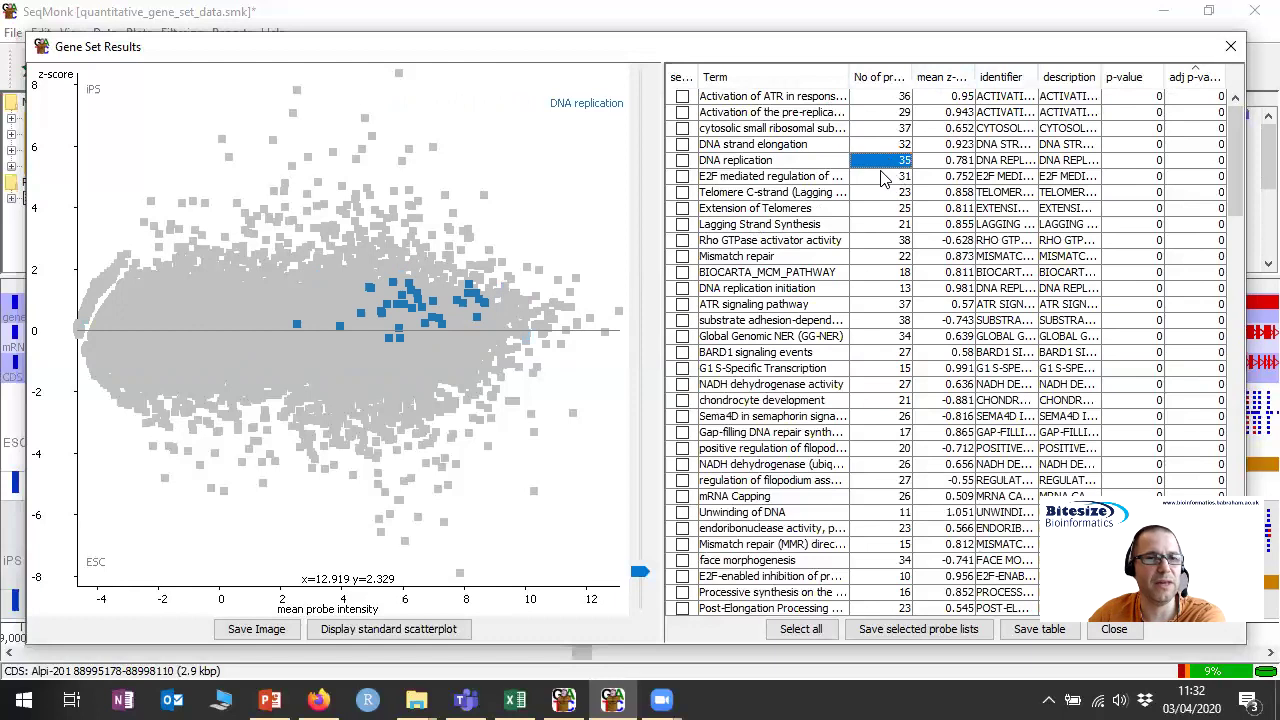
pyautogui.click(882, 178)
# - Revisit cytosolic small ribosomal subunit, and compare Activation of the pre-replicative complex on the z-score plot and standard scatterplot, ending on the z-score plot
pyautogui.click(891, 131)
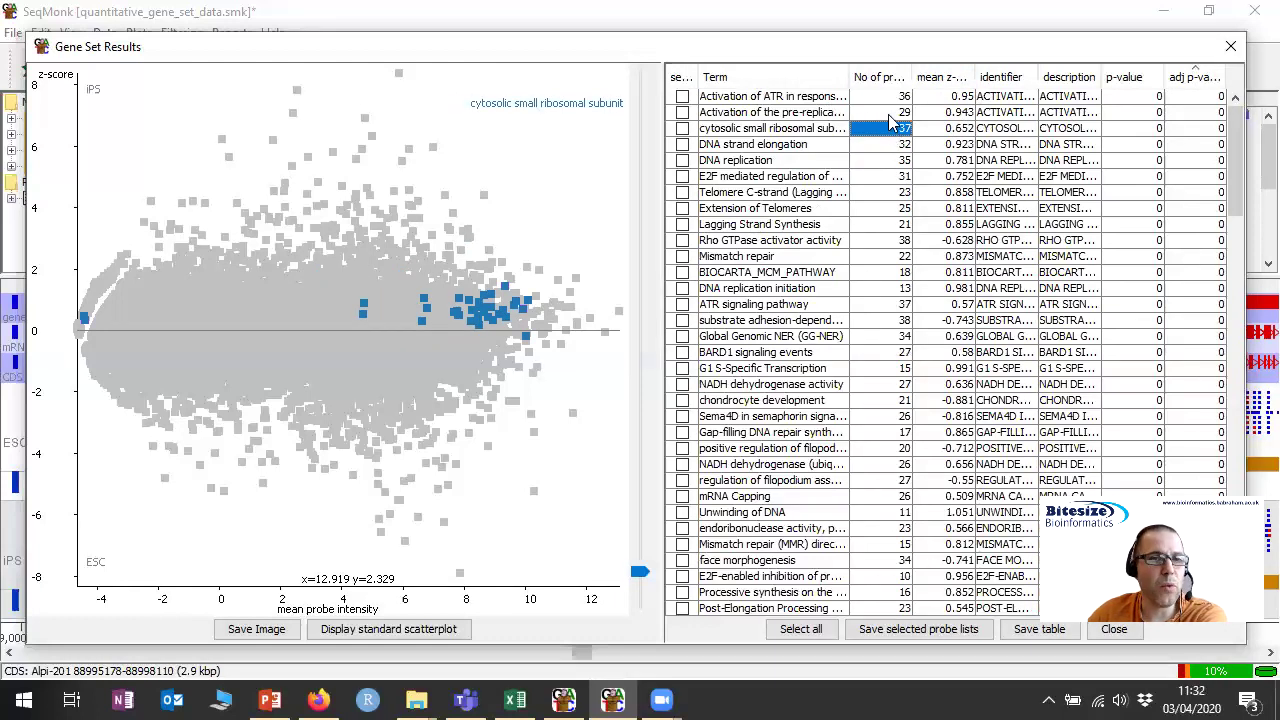
pyautogui.click(889, 115)
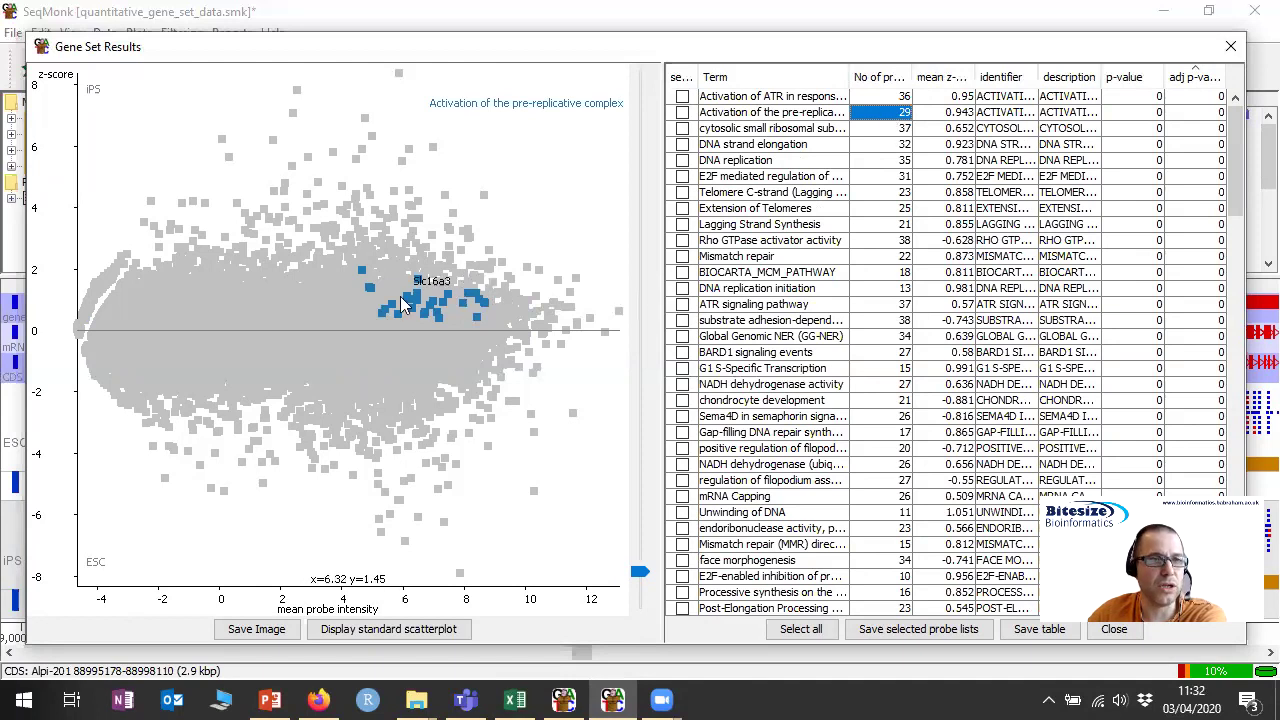
pyautogui.moveTo(492, 292)
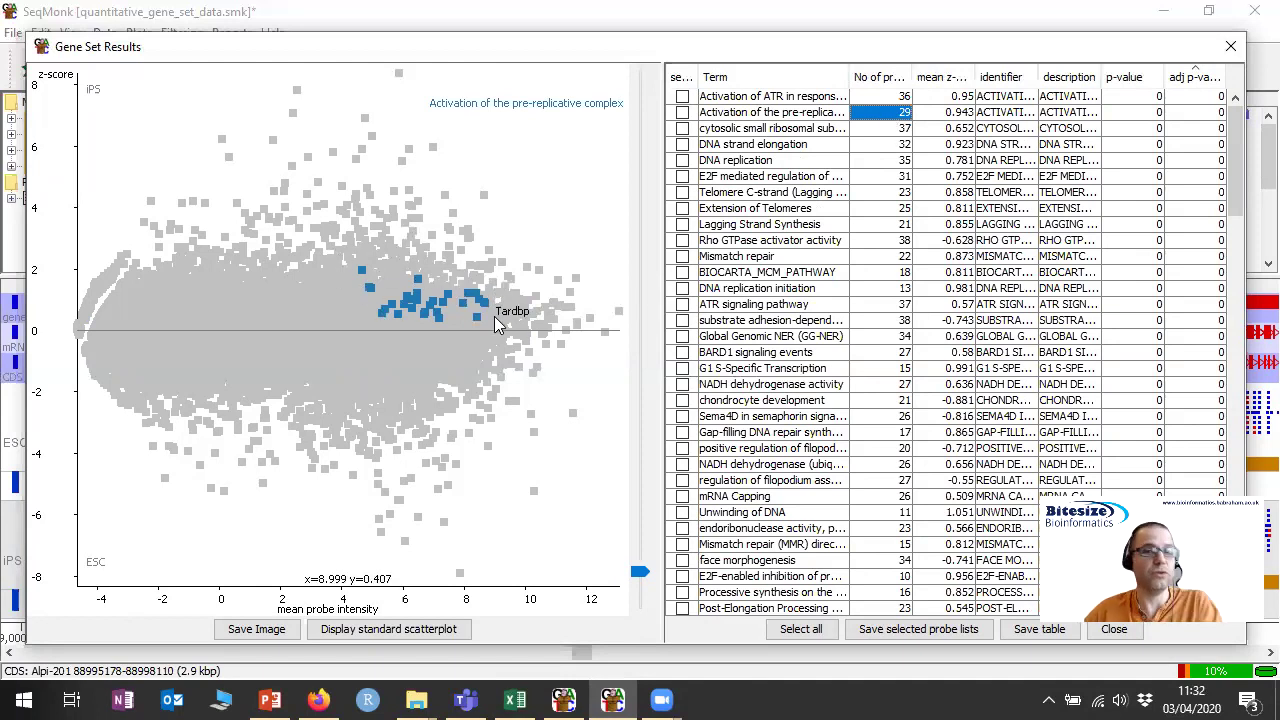
pyautogui.click(441, 630)
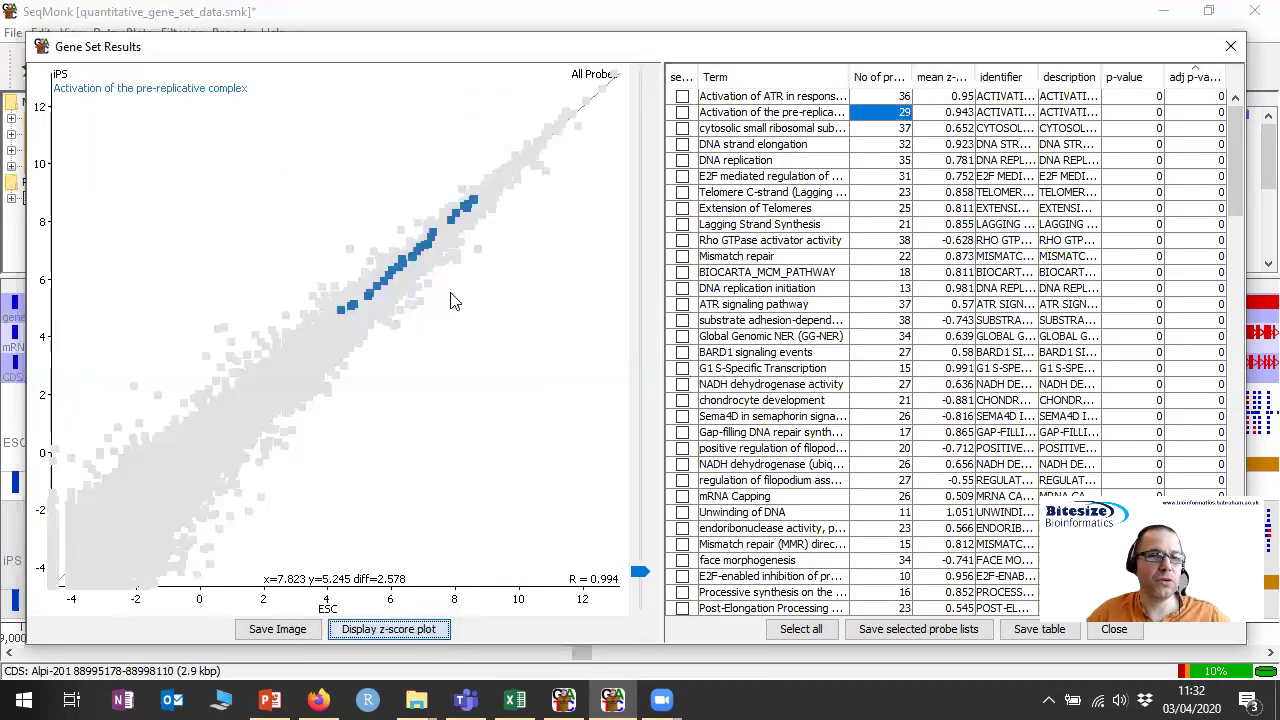
pyautogui.moveTo(340, 300)
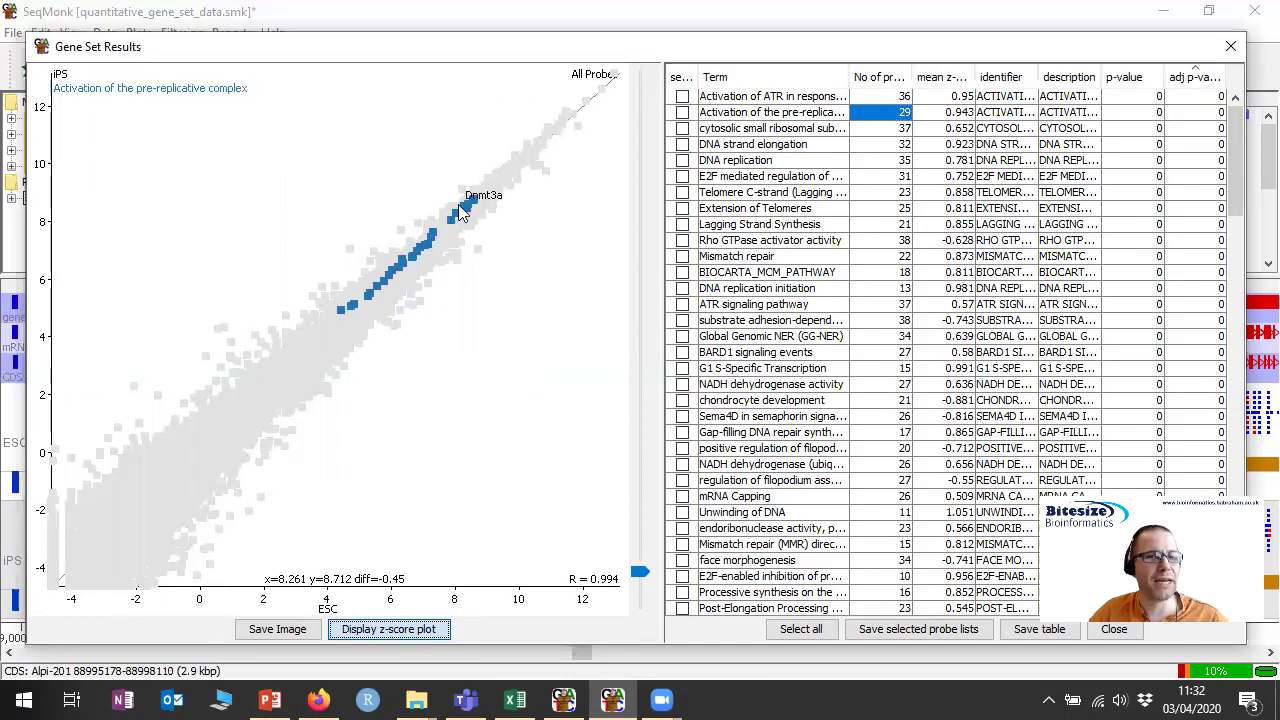
pyautogui.moveTo(473, 205)
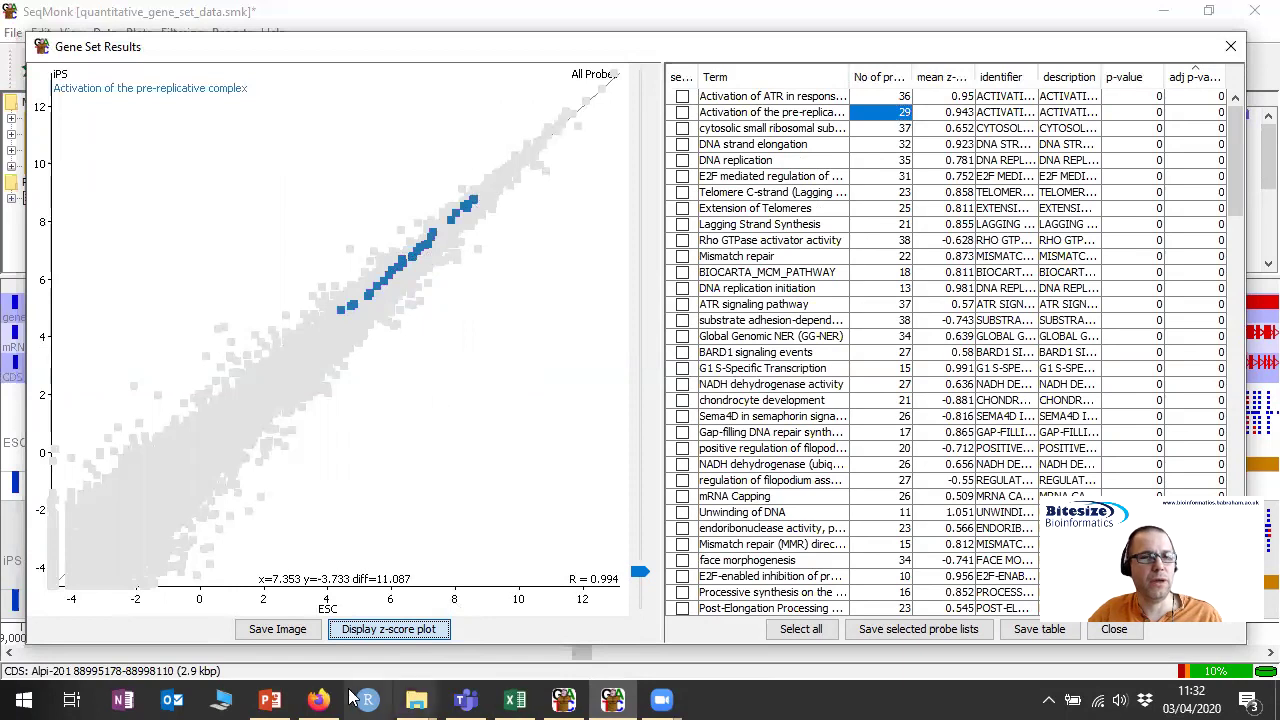
pyautogui.click(410, 630)
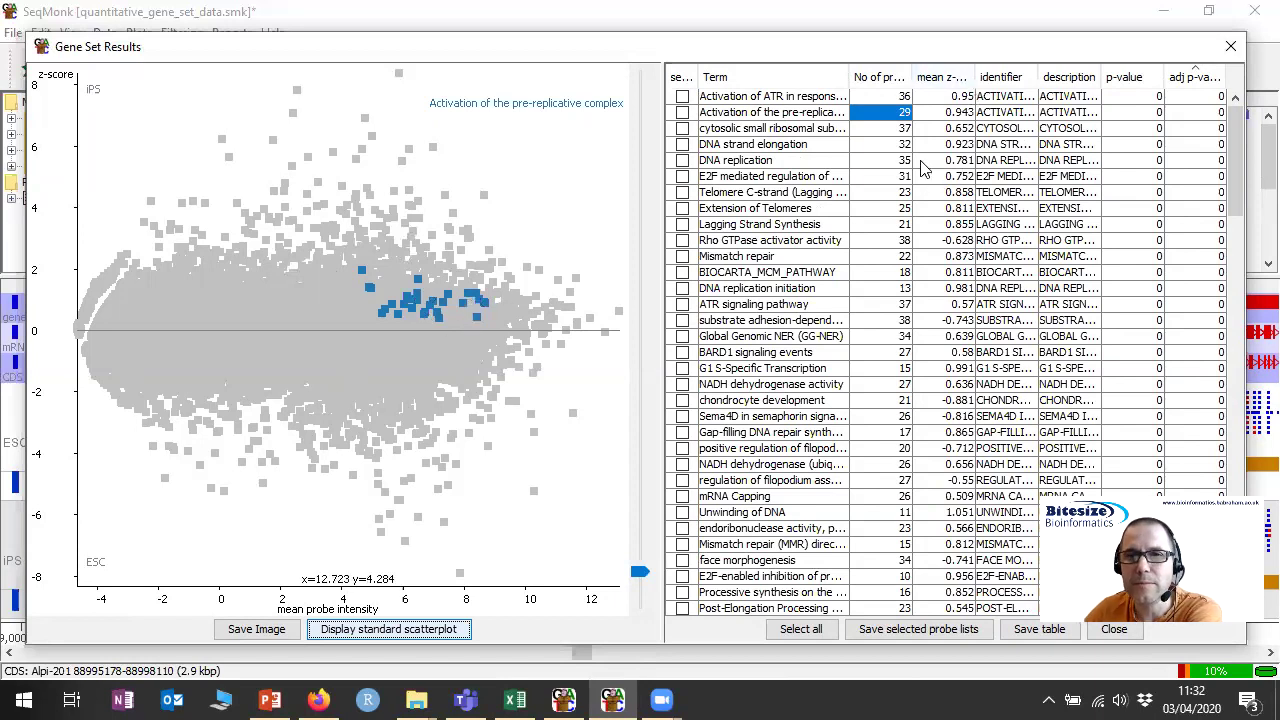
# - Highlight Rho GTPase activator activity and substrate adhesion-dependent cell spreading on the z-score plot, and close the gene set results
pyautogui.click(833, 249)
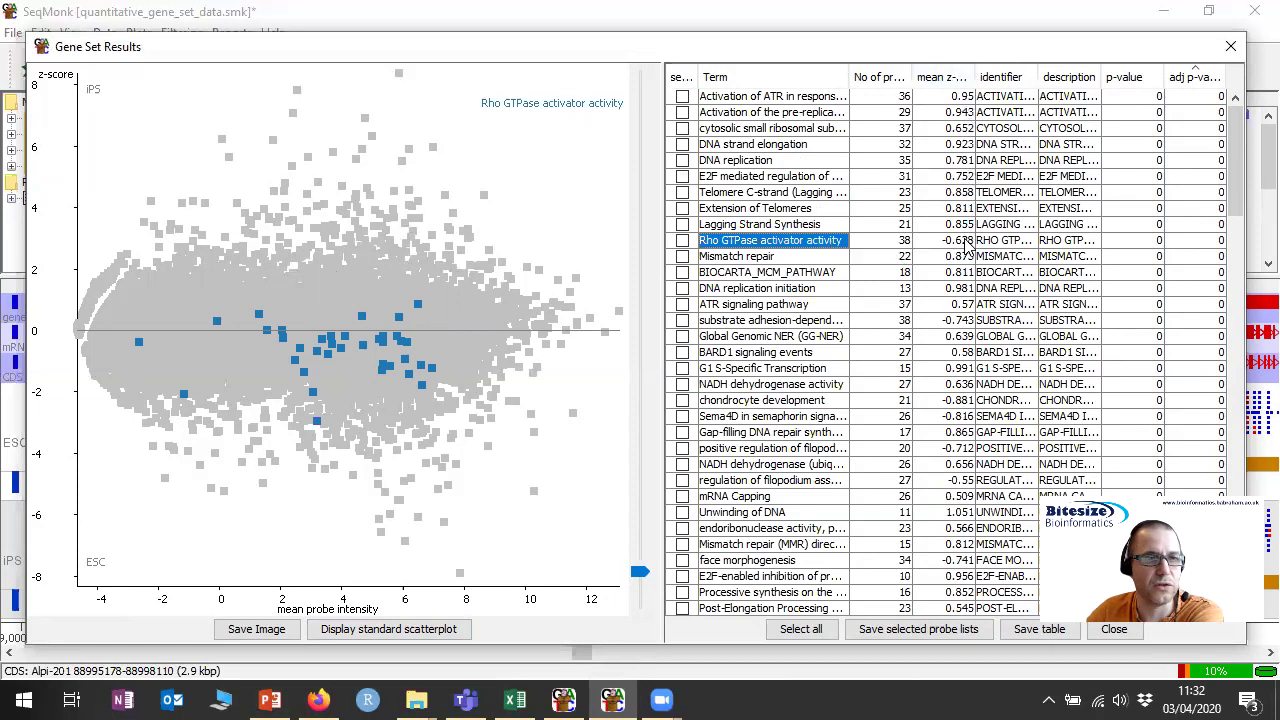
pyautogui.click(958, 320)
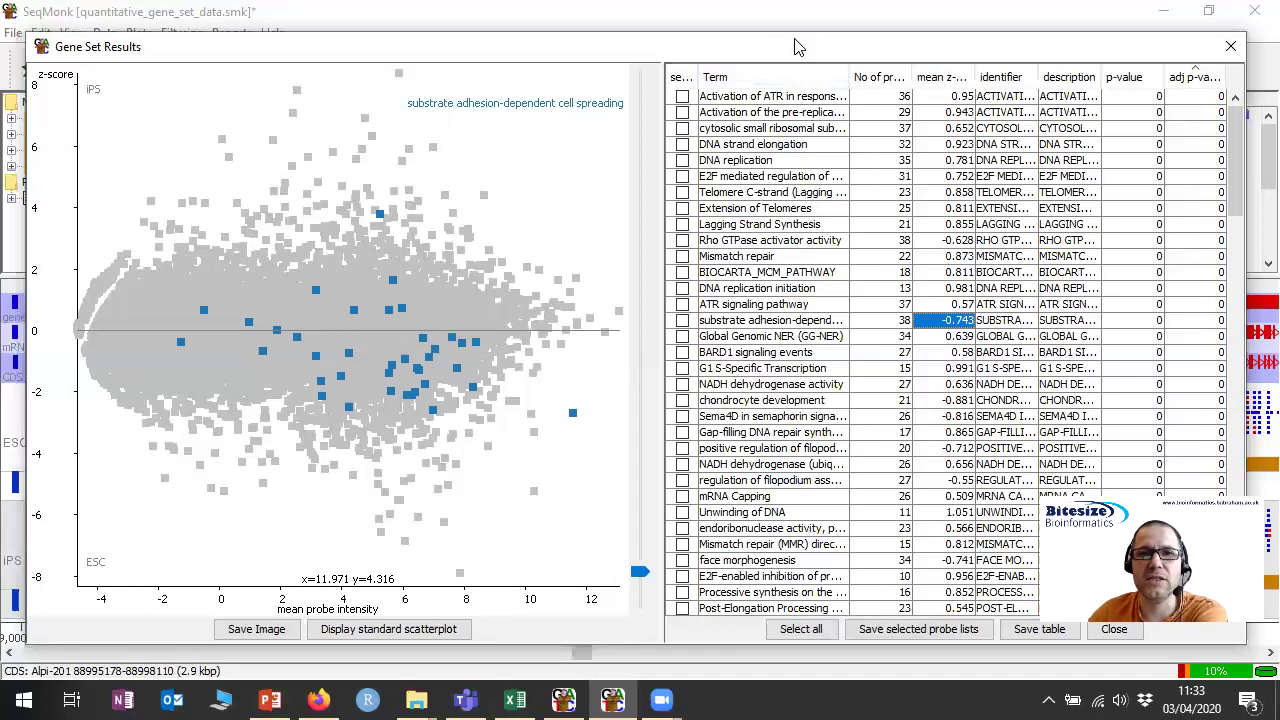
pyautogui.click(1231, 48)
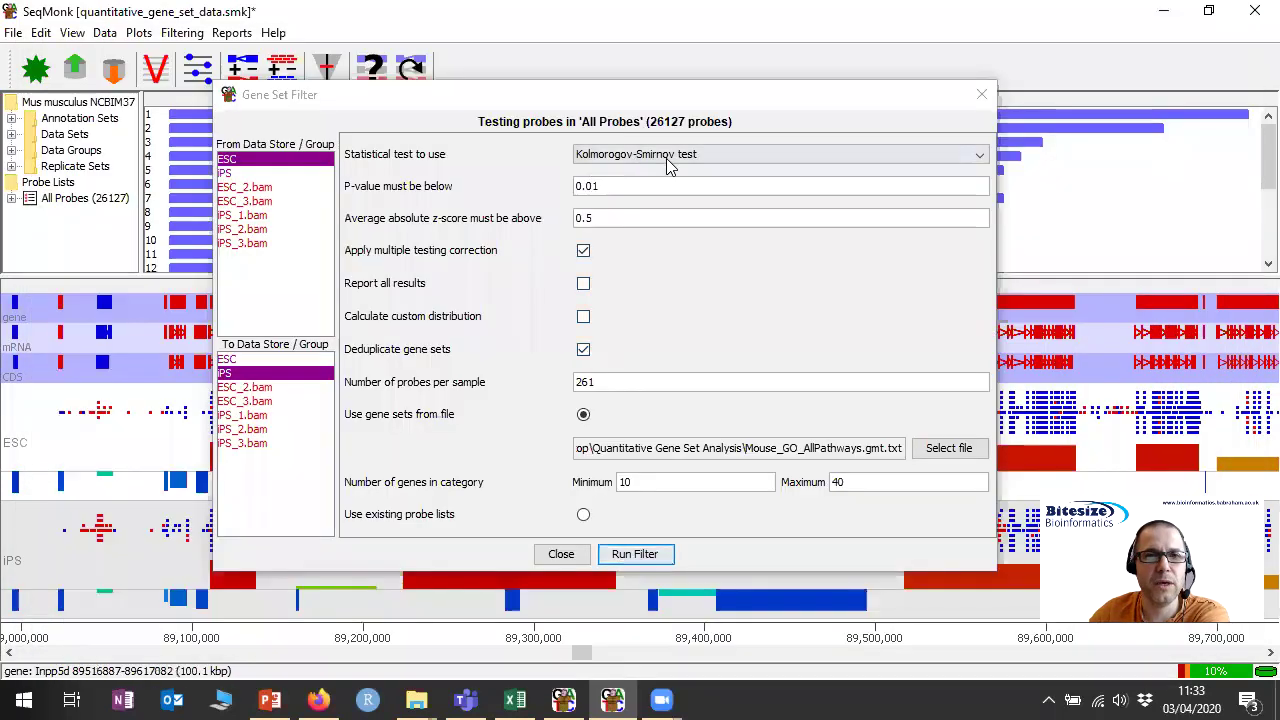
# - Rerun the gene set filter with the t-test as statistical test, and enlarge the new Gene Set Results window
pyautogui.click(670, 165)
pyautogui.click(660, 185)
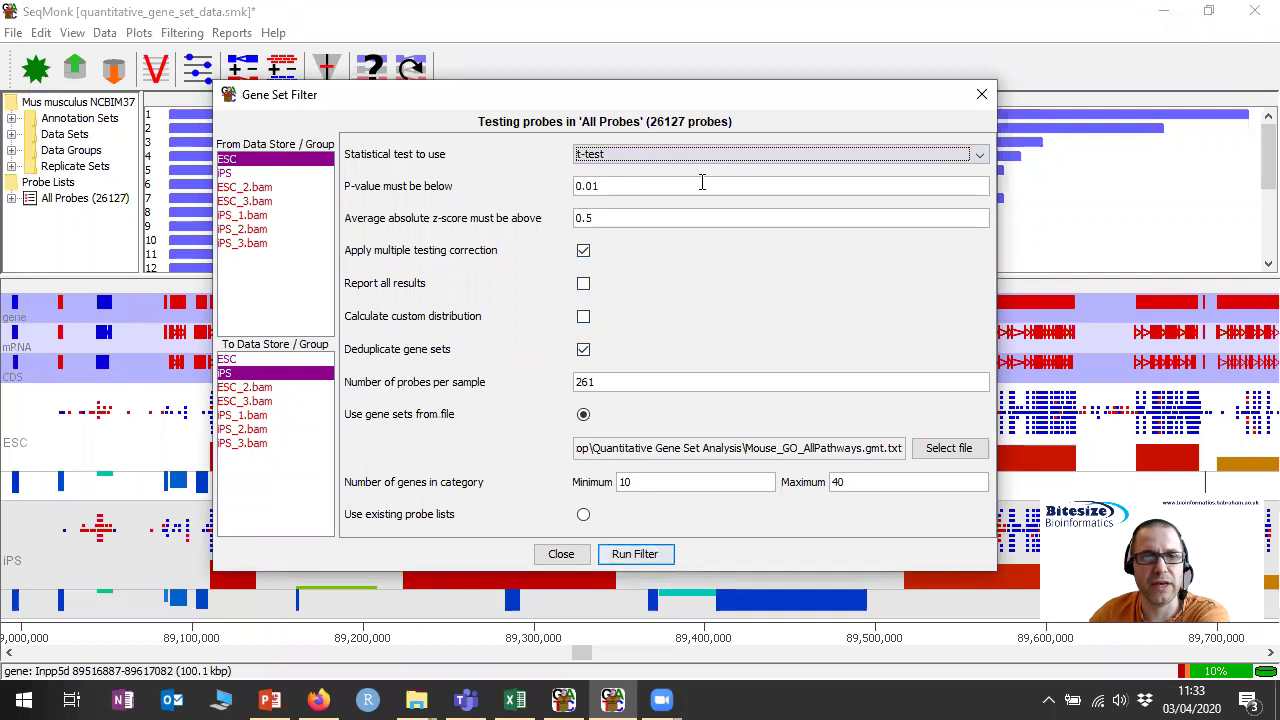
pyautogui.click(658, 553)
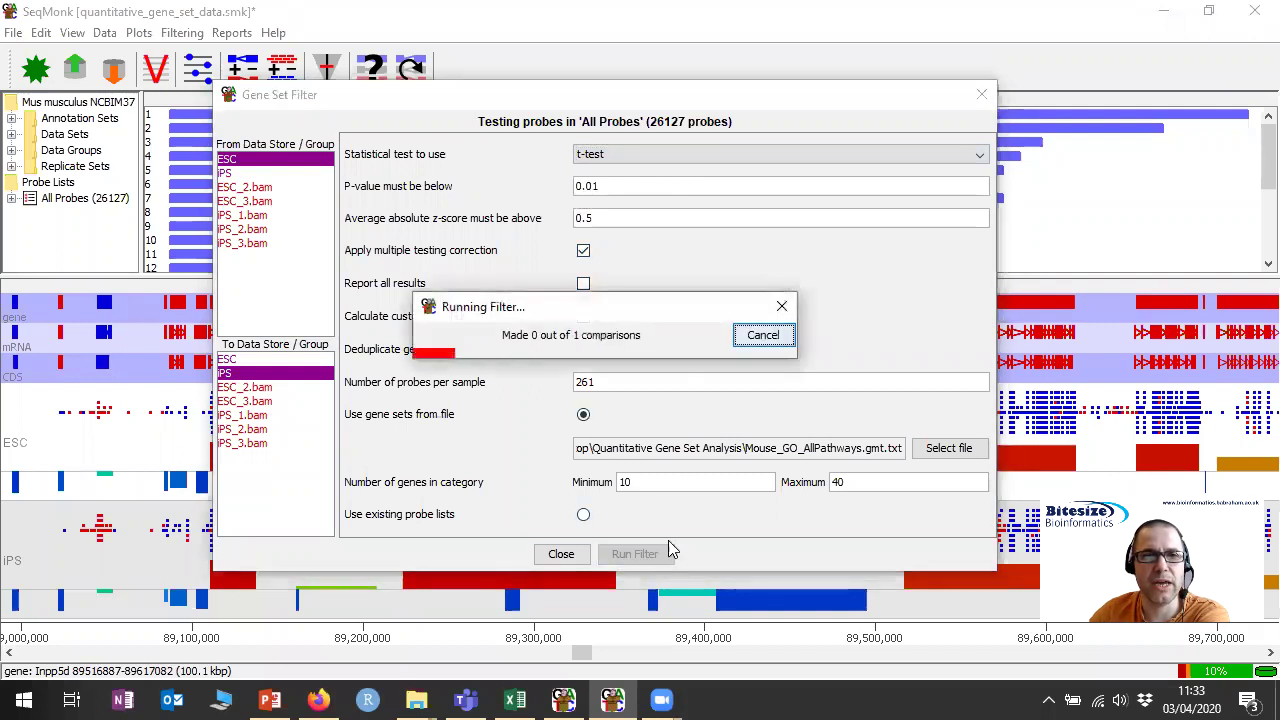
pyautogui.click(574, 411)
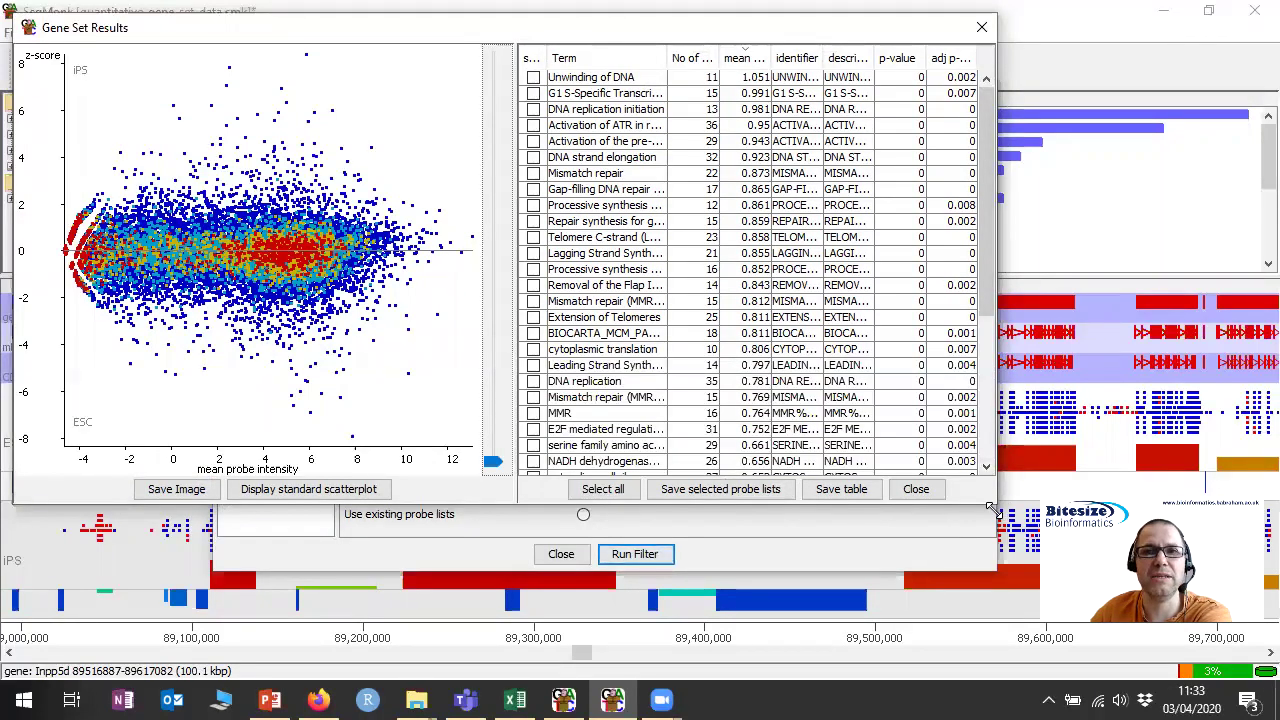
pyautogui.moveTo(993, 510); pyautogui.dragTo(1252, 628)
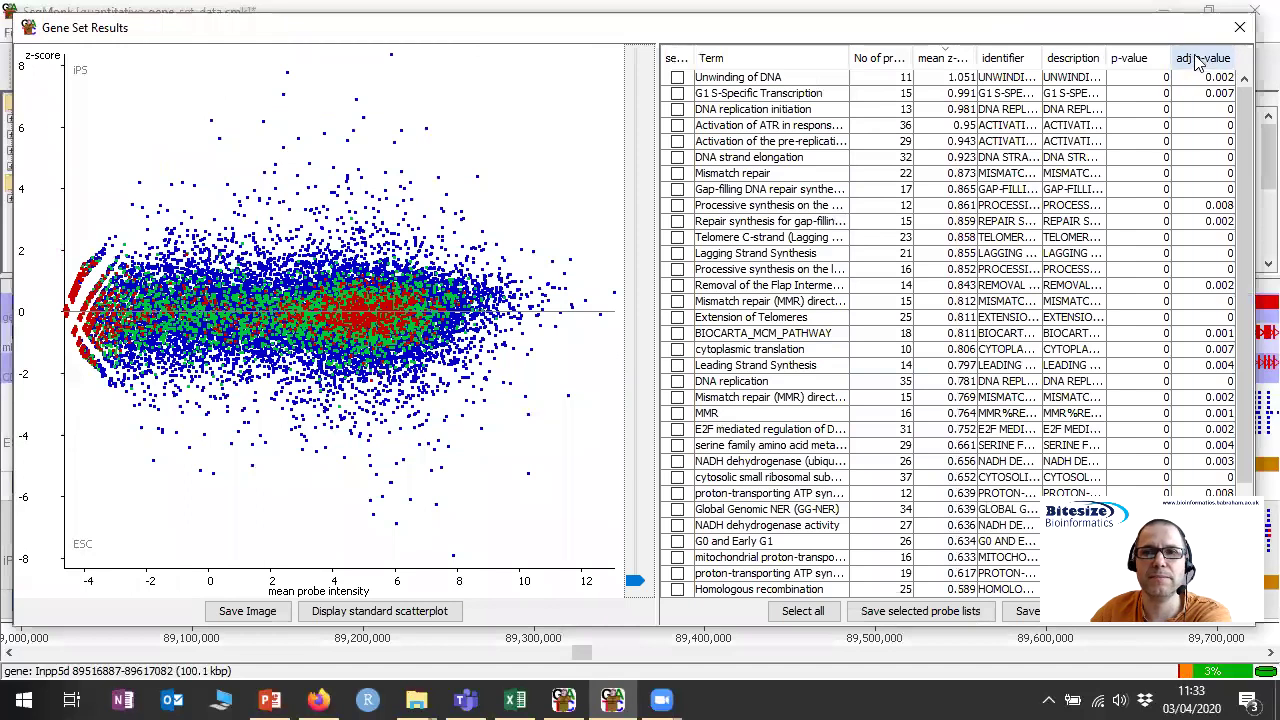
# - Sort the t-test results by ascending adjusted p-value and highlight Activation of ATR in response to replication stress with enlarged data points
pyautogui.click(1205, 60)
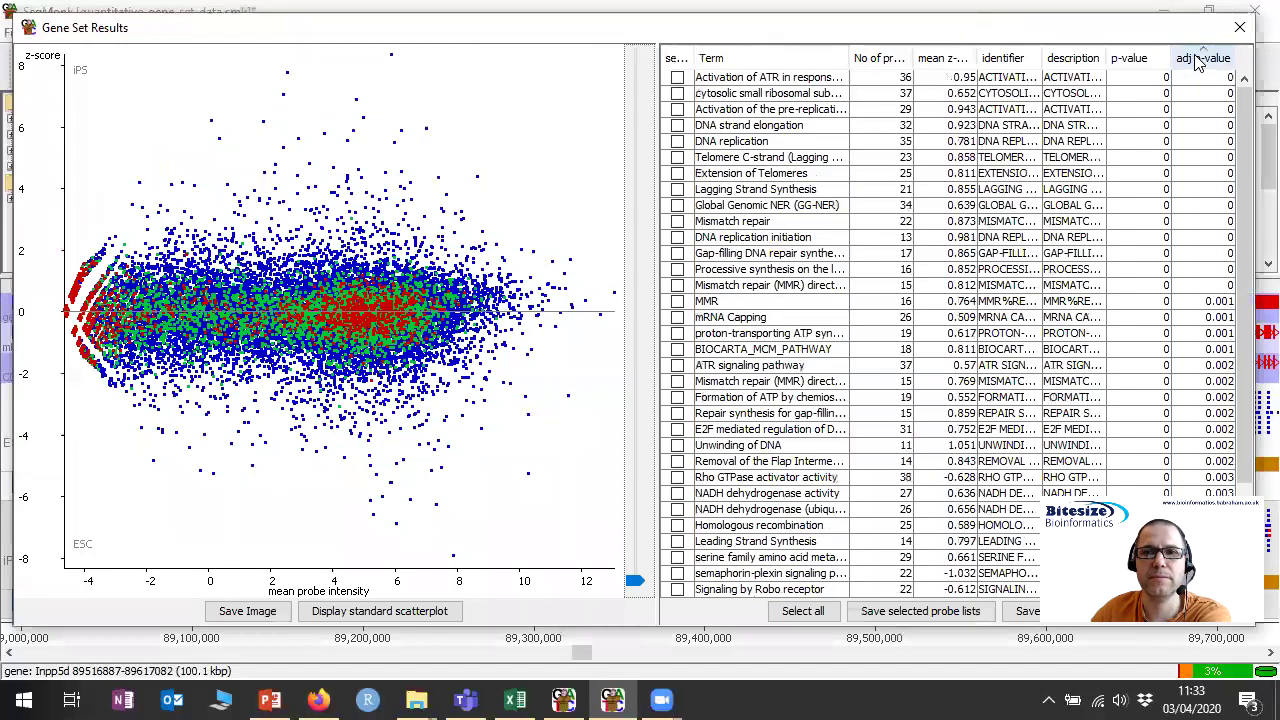
pyautogui.click(946, 80)
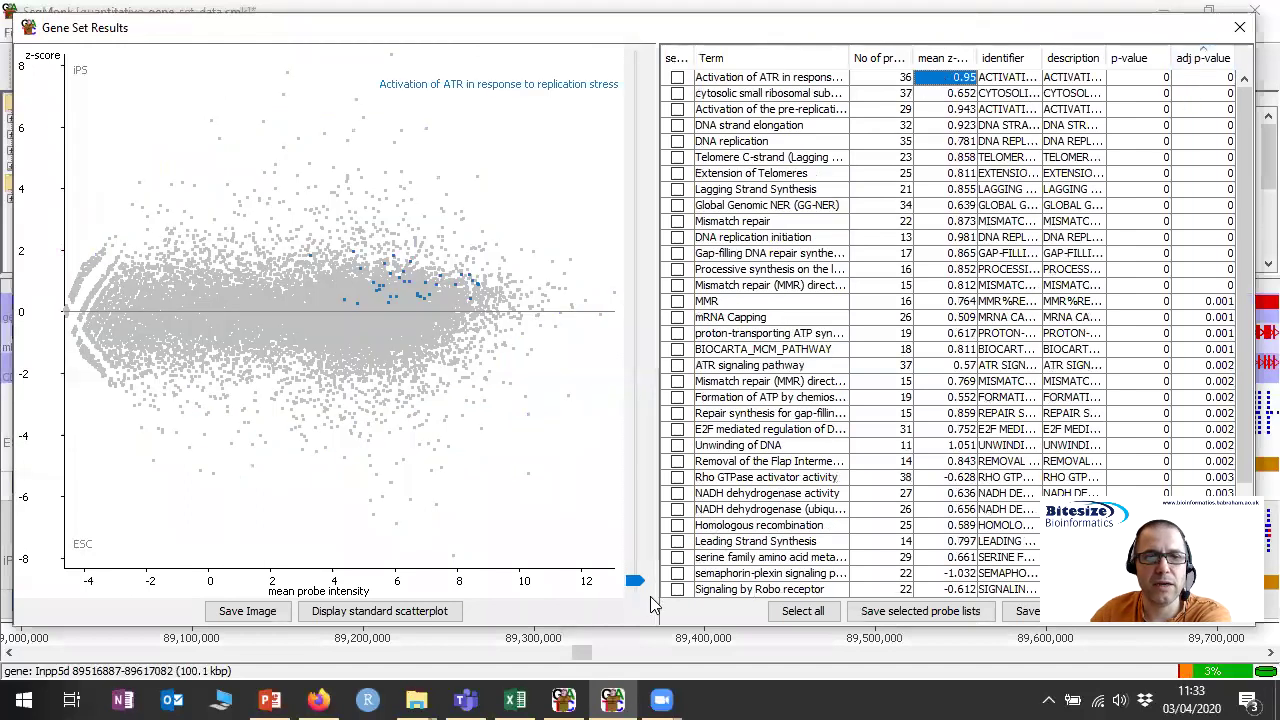
pyautogui.moveTo(635, 582); pyautogui.dragTo(641, 561)
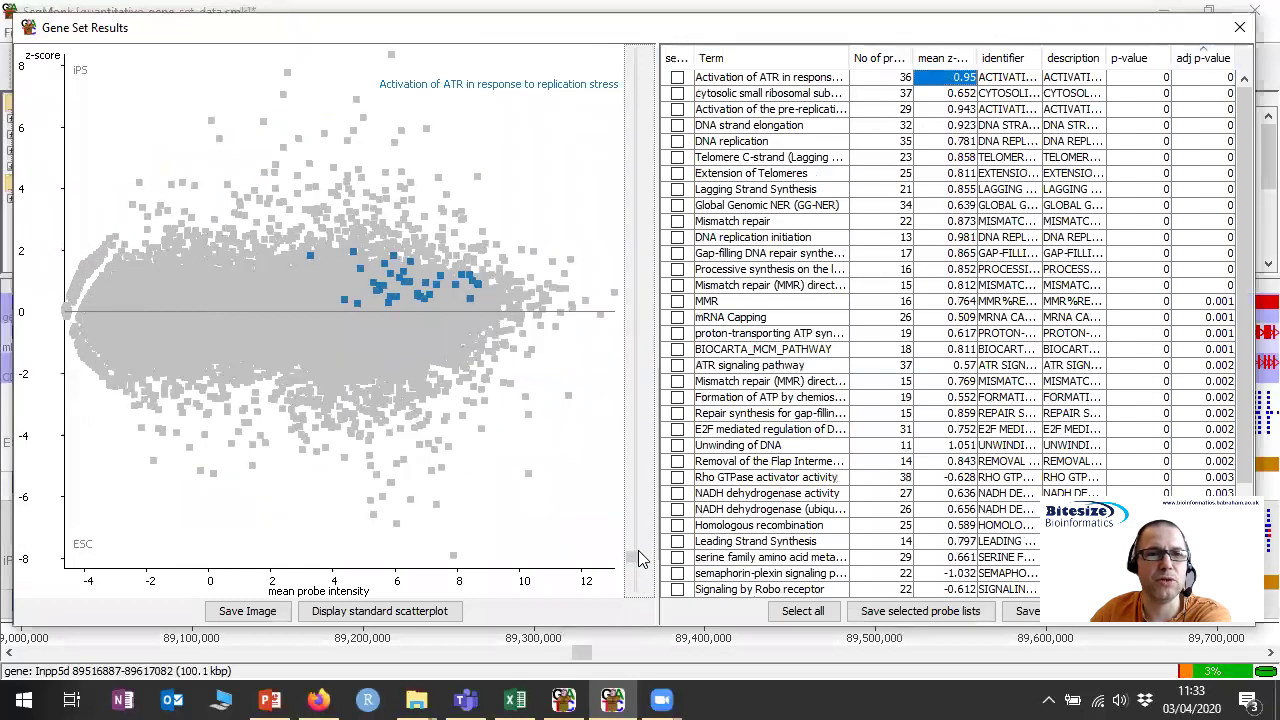
# - Highlight the t-test gene sets from cytosolic small ribosomal subunit to Extension of Telomeres in turn, ending on Activation of ATR in response to replication stress
pyautogui.click(958, 94)
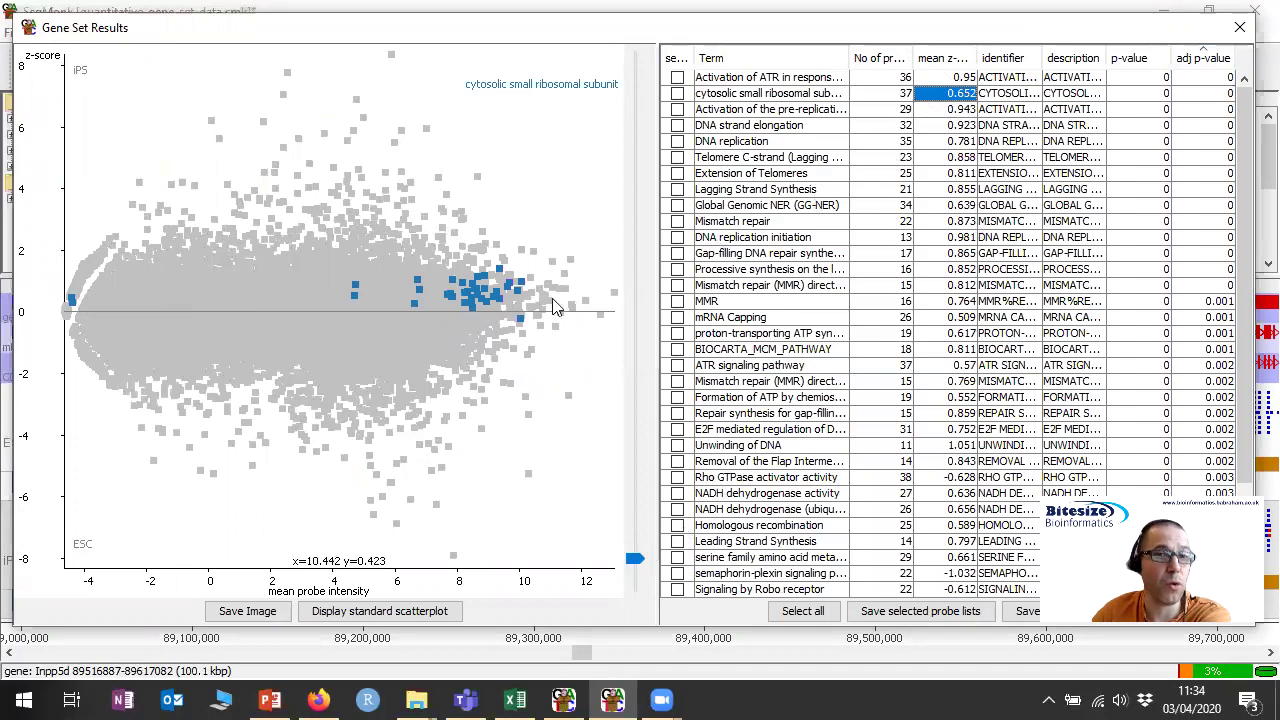
pyautogui.click(965, 111)
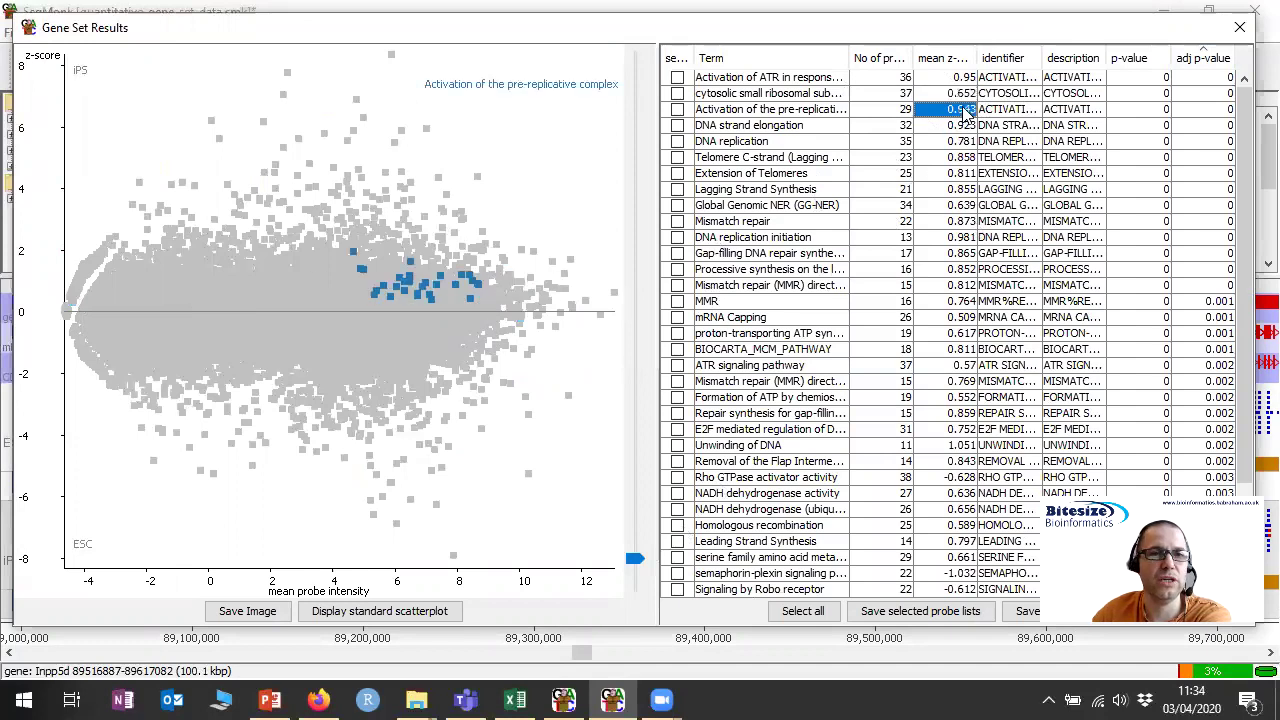
pyautogui.click(961, 128)
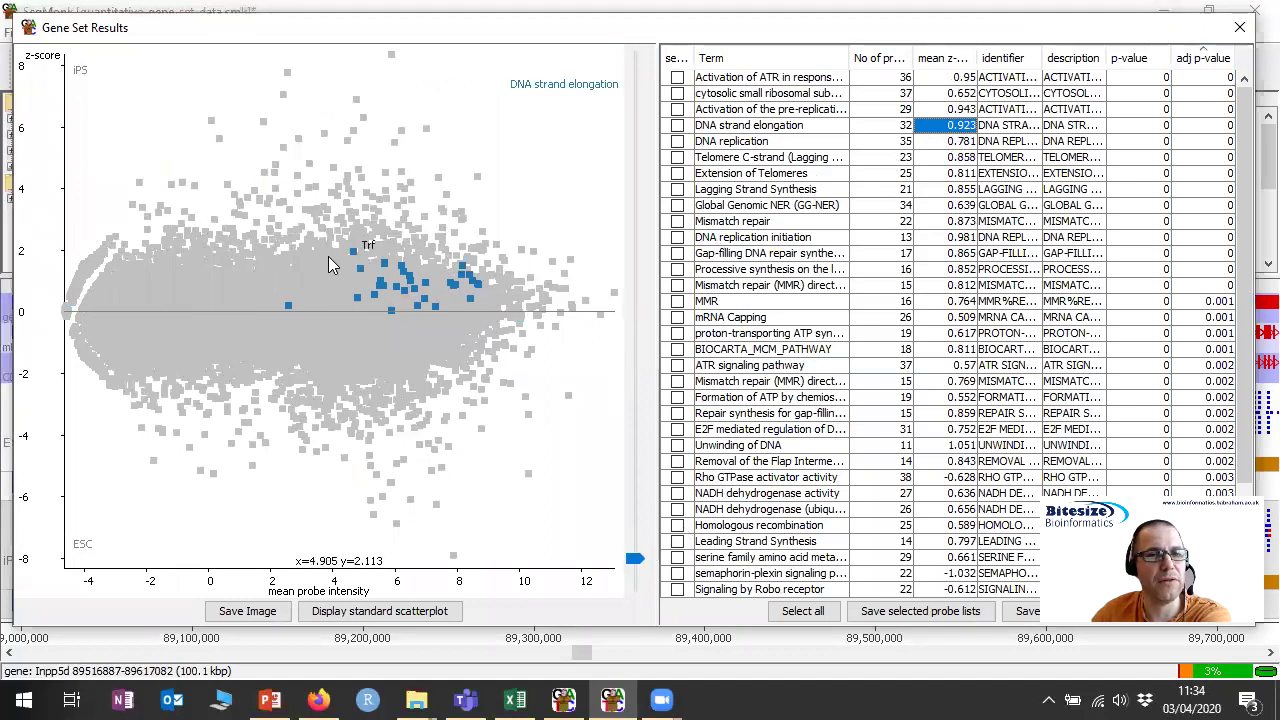
pyautogui.click(963, 141)
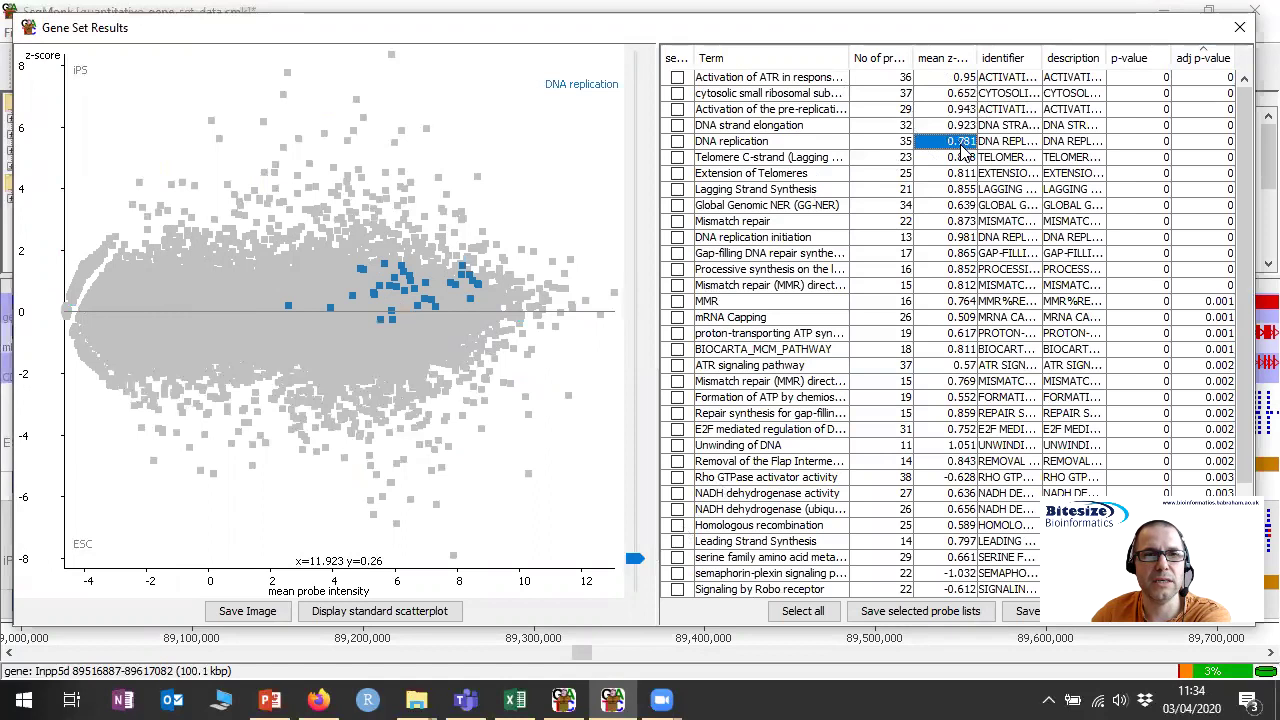
pyautogui.click(965, 157)
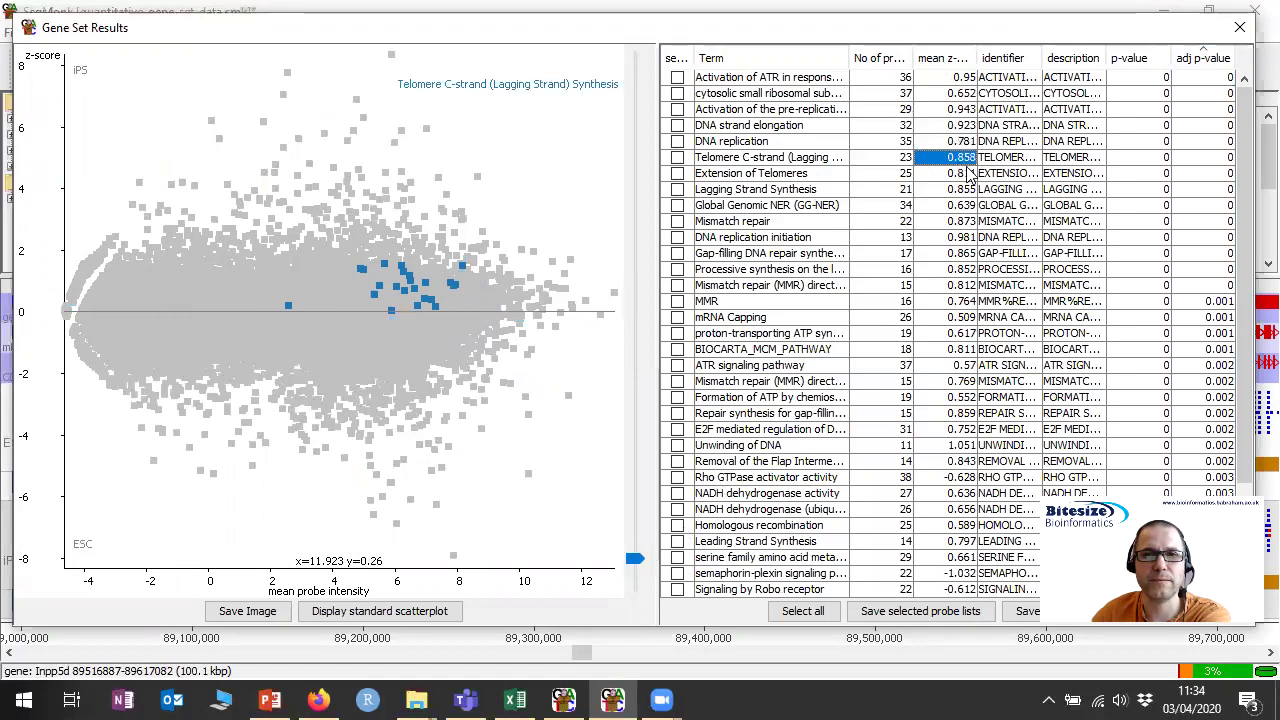
pyautogui.click(970, 173)
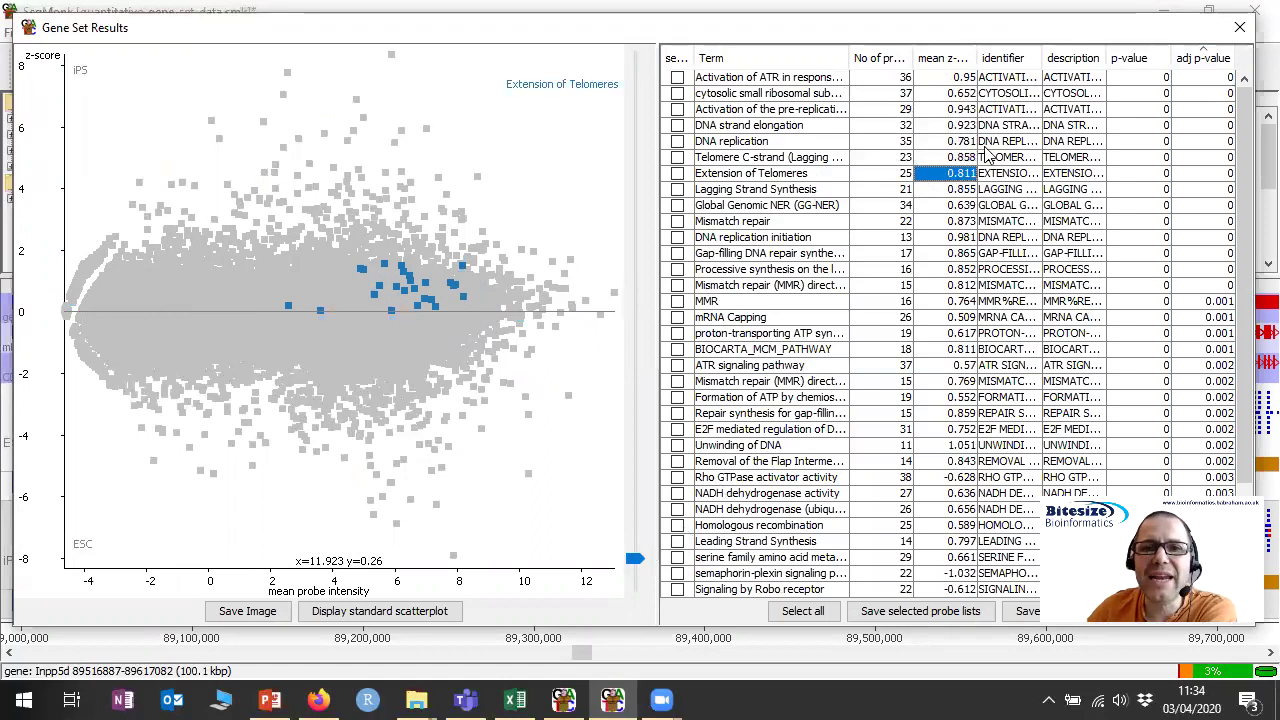
pyautogui.click(771, 80)
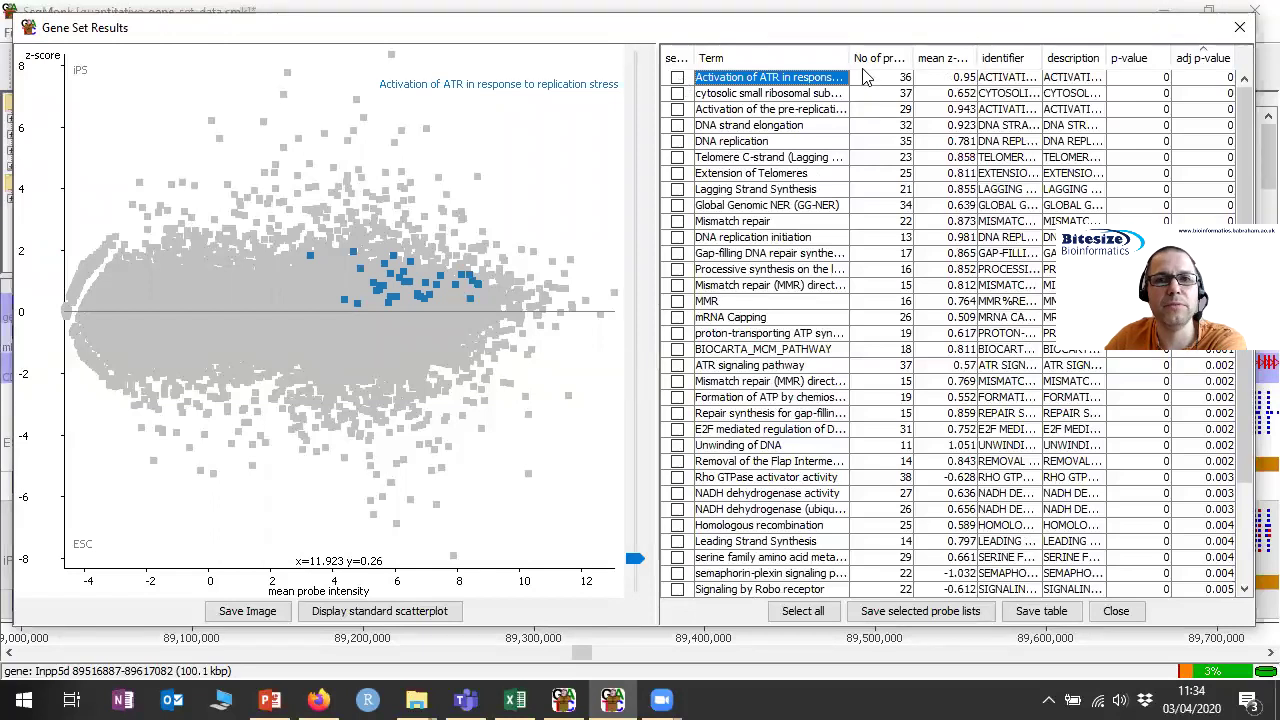
# - Widen the Term column to show full gene set names, and highlight DNA replication, DNA strand elongation and Extension of Telomeres in turn
pyautogui.moveTo(850, 58); pyautogui.dragTo(934, 73)
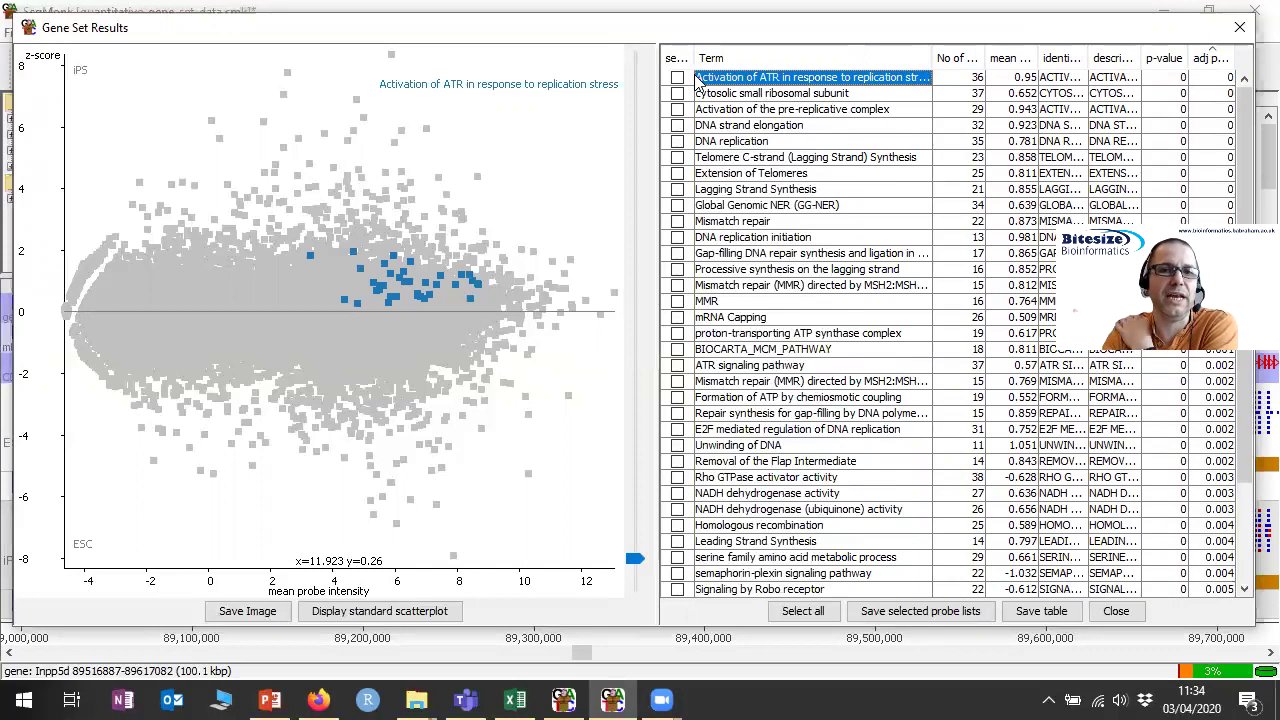
pyautogui.click(740, 146)
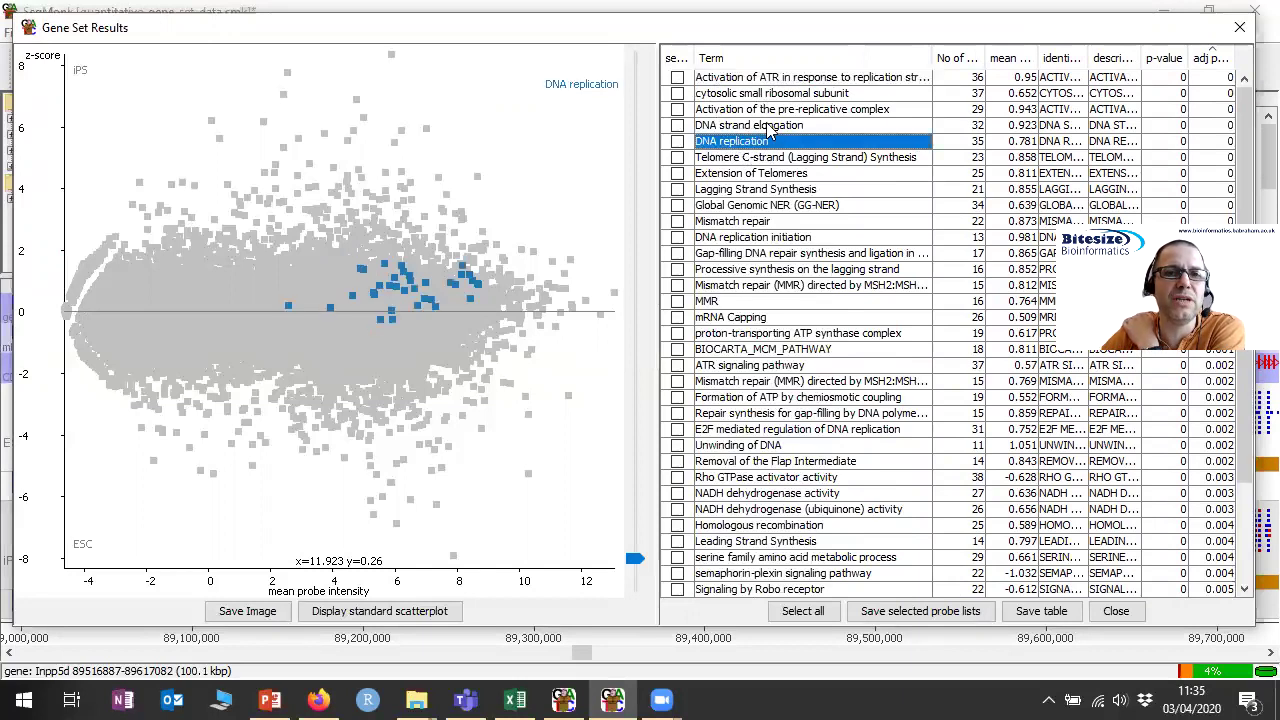
pyautogui.click(770, 128)
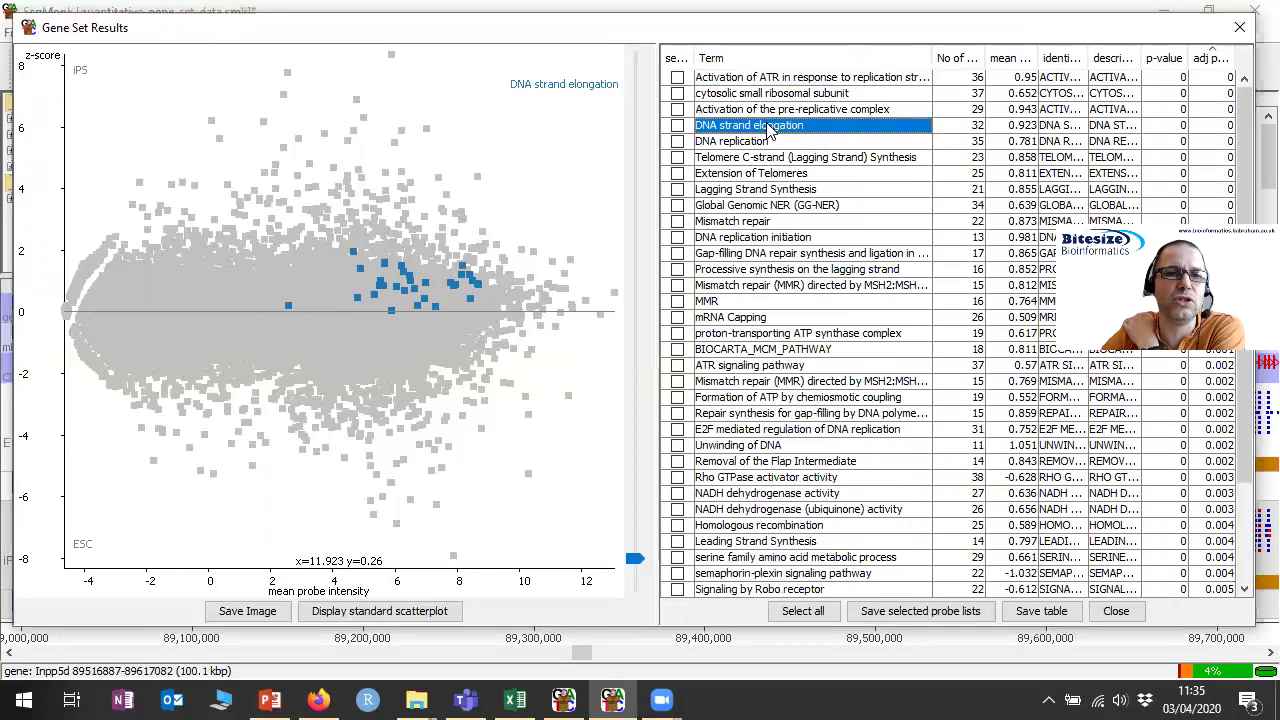
pyautogui.click(763, 175)
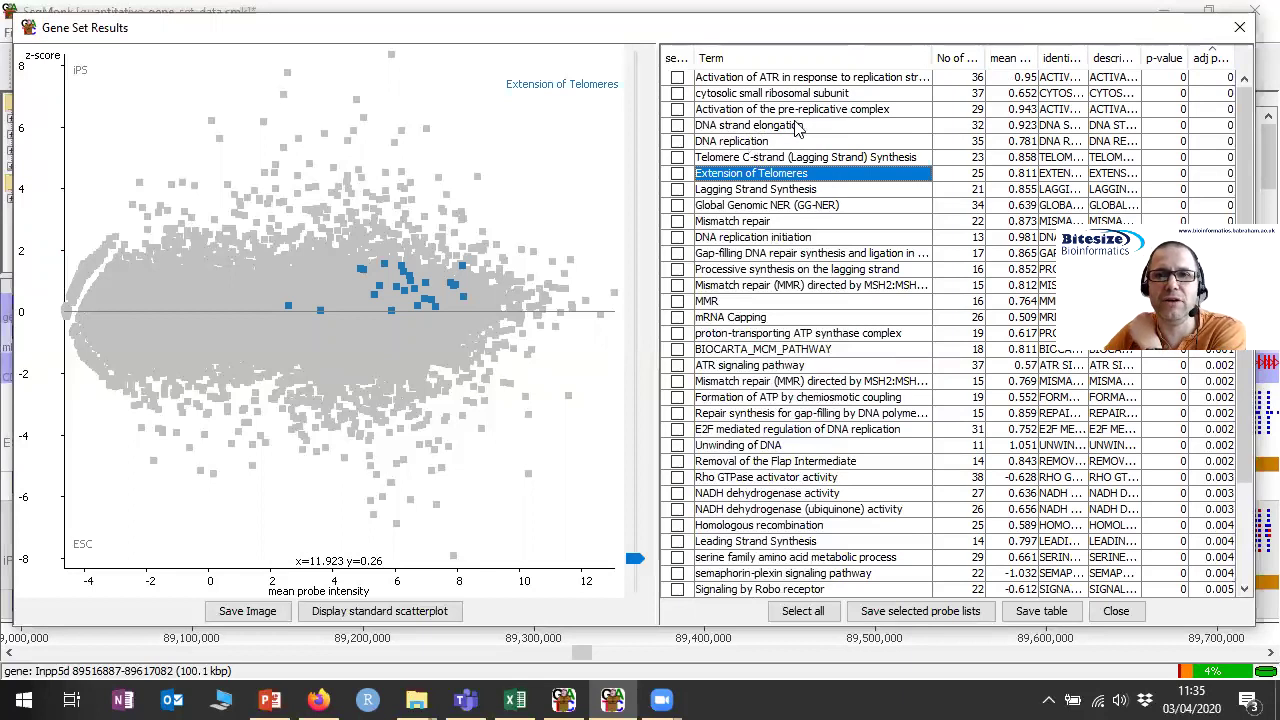
# - Mark every gene set from Activation of ATR in response to replication stress down to Signaling by Robo receptor as selected
pyautogui.click(678, 78)
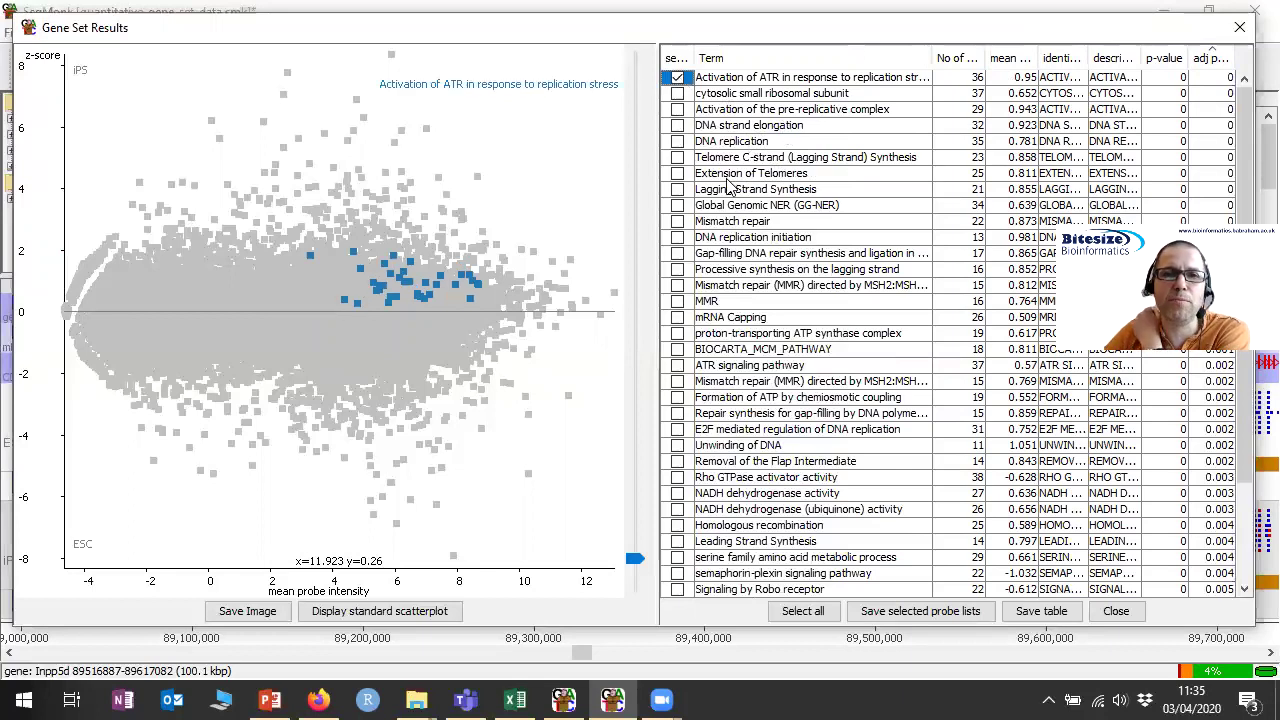
pyautogui.press('Down')
pyautogui.press('space')
pyautogui.press('Down')
pyautogui.press('space')
pyautogui.press('Down')
pyautogui.press('space')
pyautogui.press('Down')
pyautogui.press('space')
pyautogui.press('Down')
pyautogui.press('space')
pyautogui.press('Down')
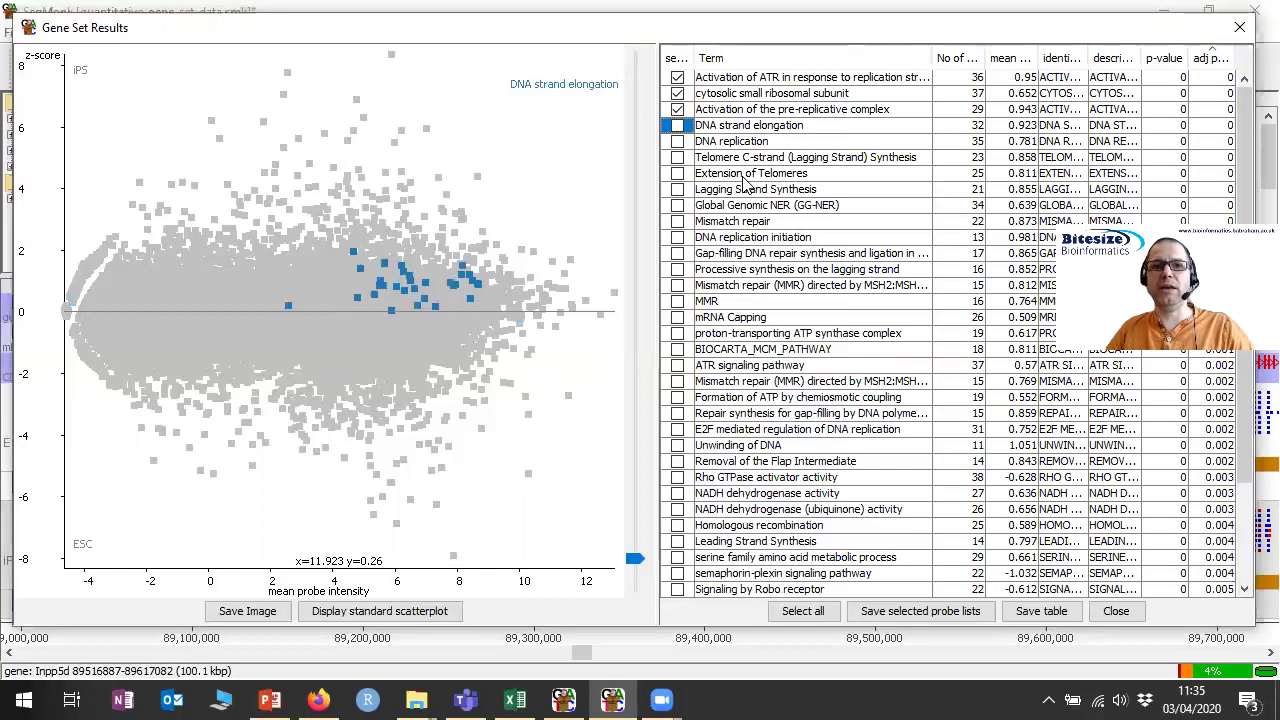
pyautogui.press('space')
pyautogui.press('Down')
pyautogui.press('space')
pyautogui.press('Down')
pyautogui.press('space')
pyautogui.press('Down')
pyautogui.press('space')
pyautogui.press('Down')
pyautogui.press('space')
pyautogui.press('Down')
pyautogui.press('space')
pyautogui.press('Down')
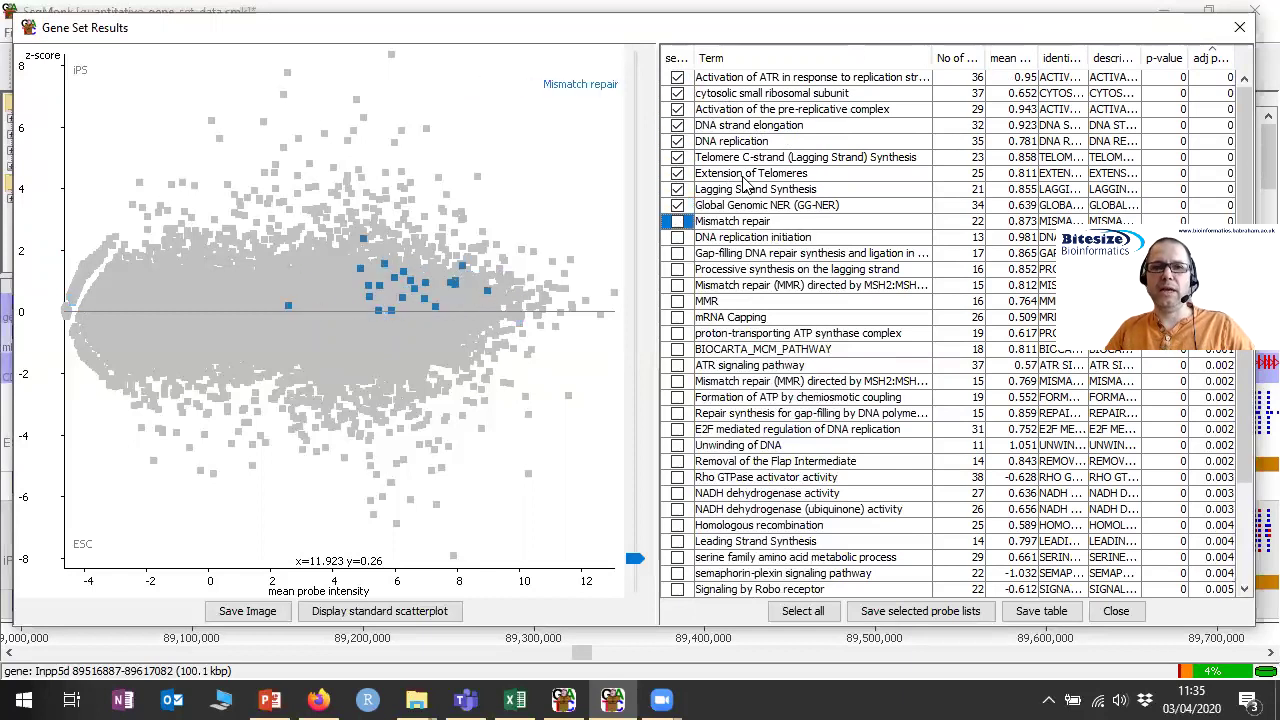
pyautogui.press('space')
pyautogui.press('Down')
pyautogui.press('space')
pyautogui.press('Down')
pyautogui.press('space')
pyautogui.press('Down')
pyautogui.press('space')
pyautogui.press('Down')
pyautogui.press('space')
pyautogui.press('Down')
pyautogui.press('space')
pyautogui.press('Down')
pyautogui.press('space')
pyautogui.press('Down')
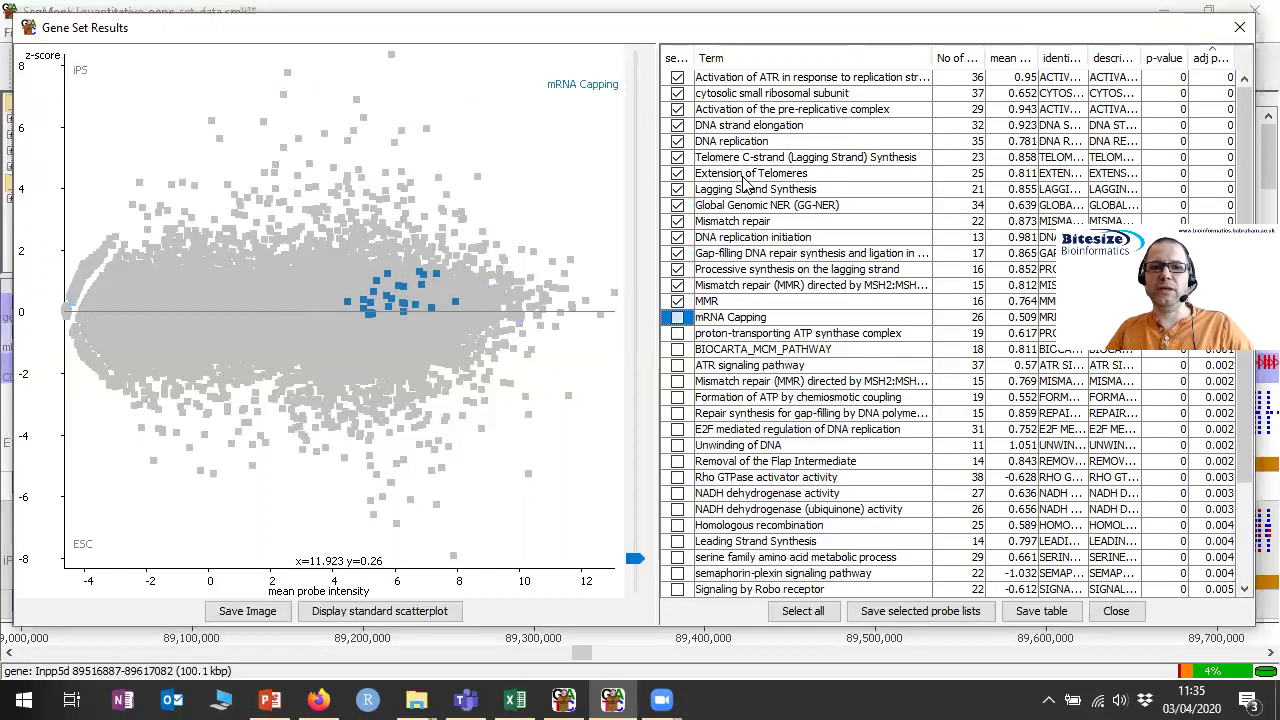
pyautogui.press('space')
pyautogui.press('Down')
pyautogui.press('space')
pyautogui.press('Down')
pyautogui.press('space')
pyautogui.press('Down')
pyautogui.press('space')
pyautogui.press('Down')
pyautogui.press('space')
pyautogui.press('Down')
pyautogui.press('space')
pyautogui.press('Down')
pyautogui.press('space')
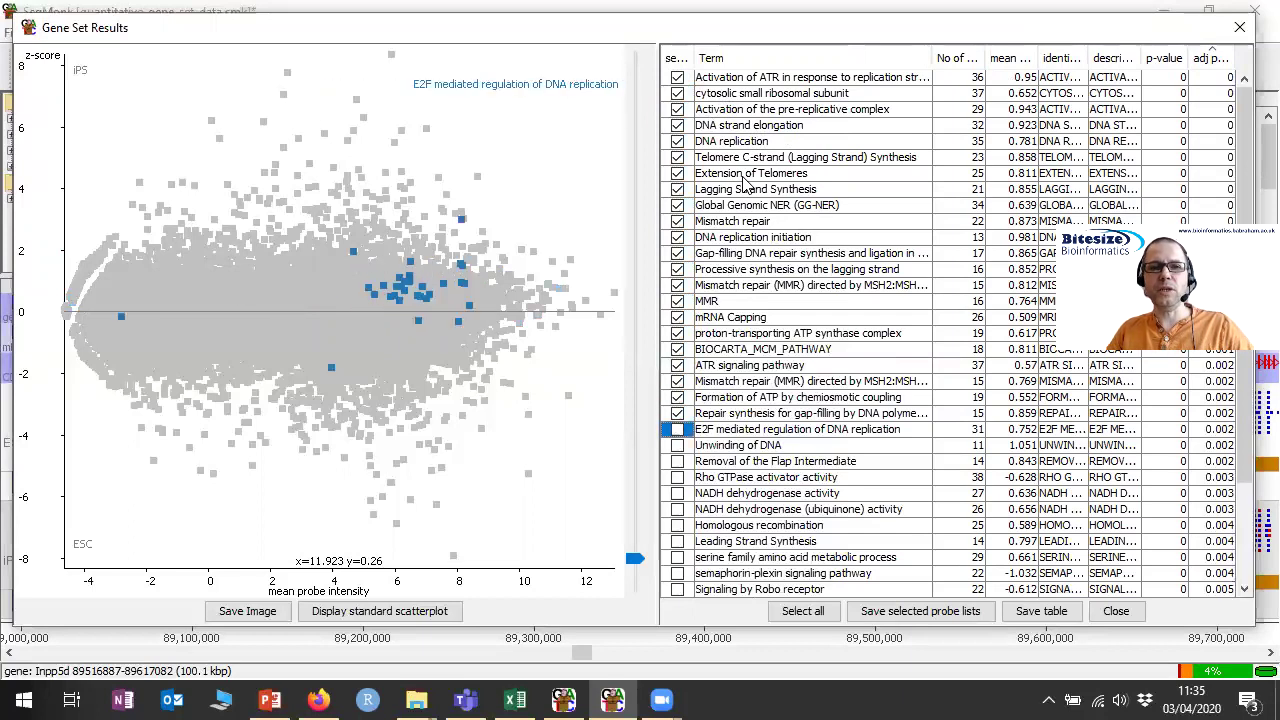
pyautogui.press('Down')
pyautogui.press('space')
pyautogui.press('Down')
pyautogui.press('space')
pyautogui.press('Down')
pyautogui.press('space')
pyautogui.press('Down')
pyautogui.press('space')
pyautogui.press('Down')
pyautogui.press('space')
pyautogui.press('Down')
pyautogui.press('space')
pyautogui.press('Down')
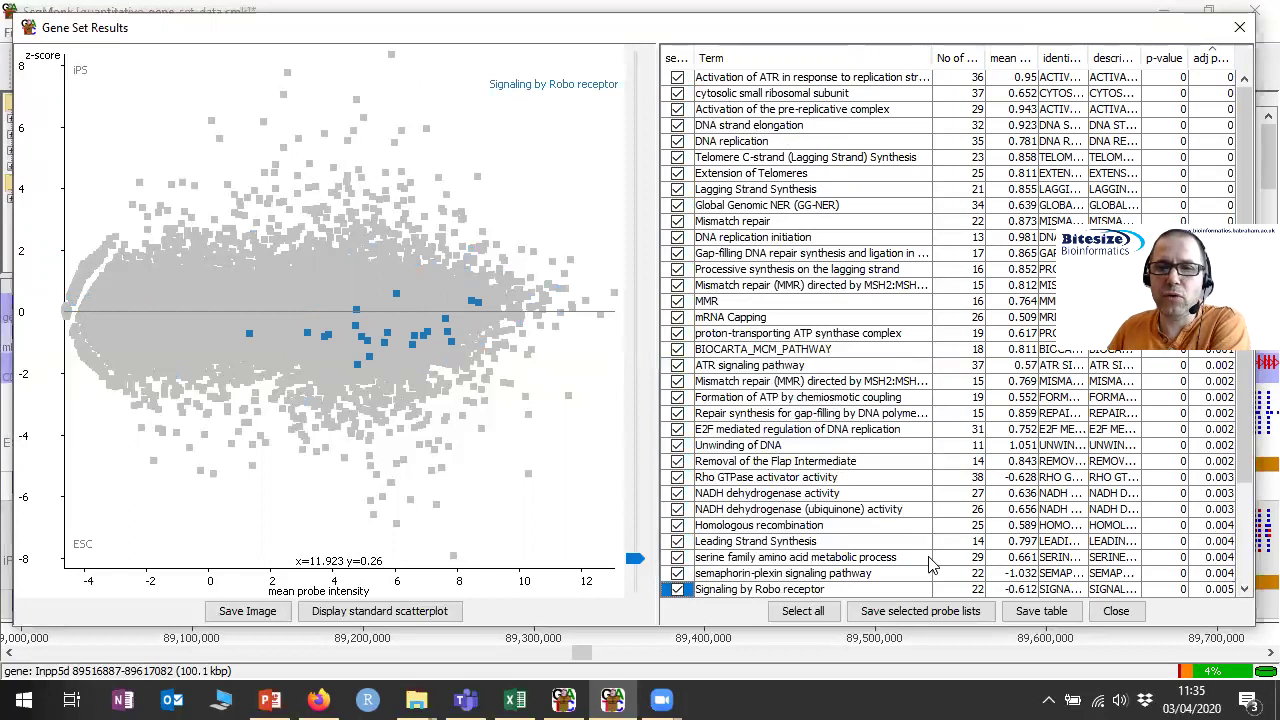
# - Save the selected gene sets as probe lists under the name gene set filter results, and close the results and filter windows
pyautogui.click(948, 617)
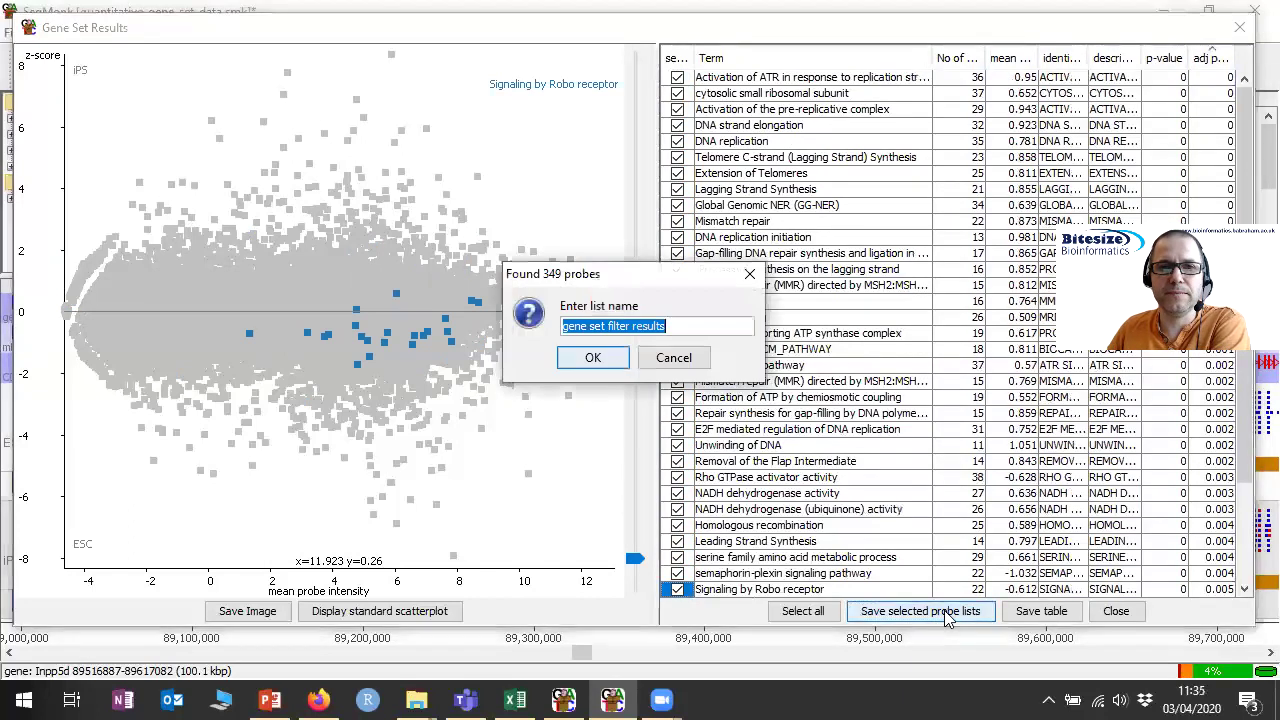
pyautogui.click(597, 362)
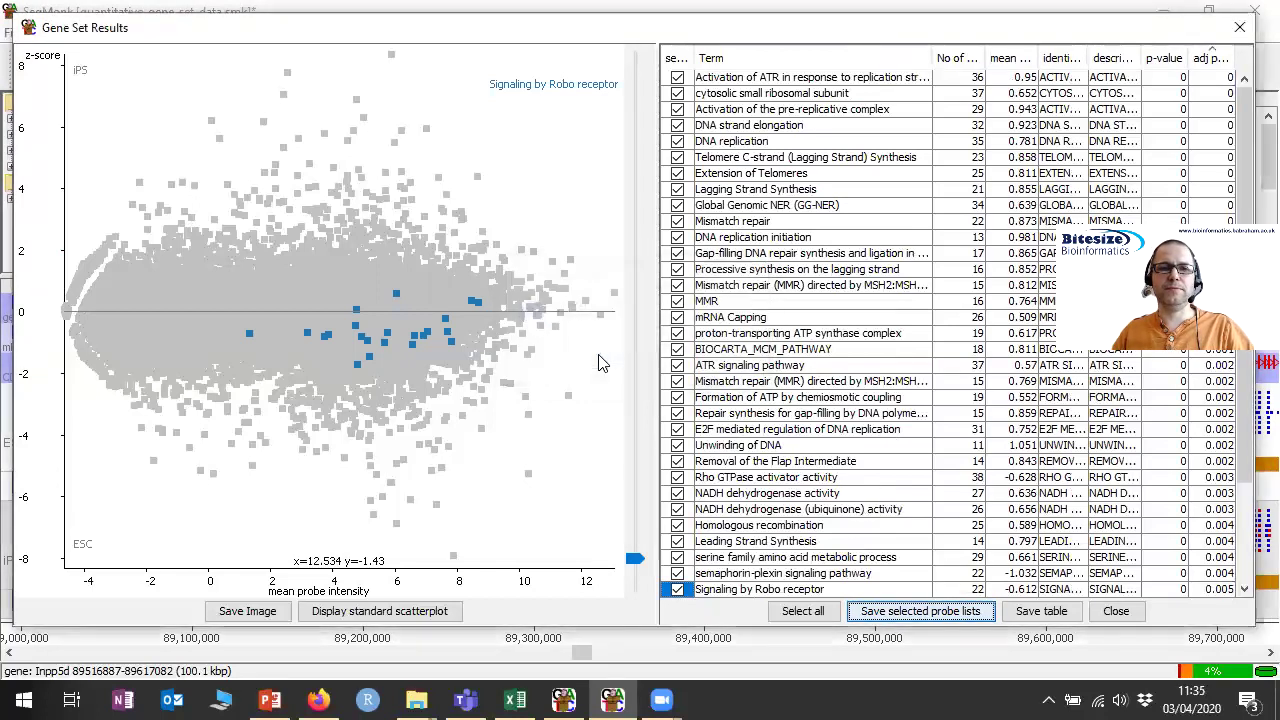
pyautogui.click(1241, 29)
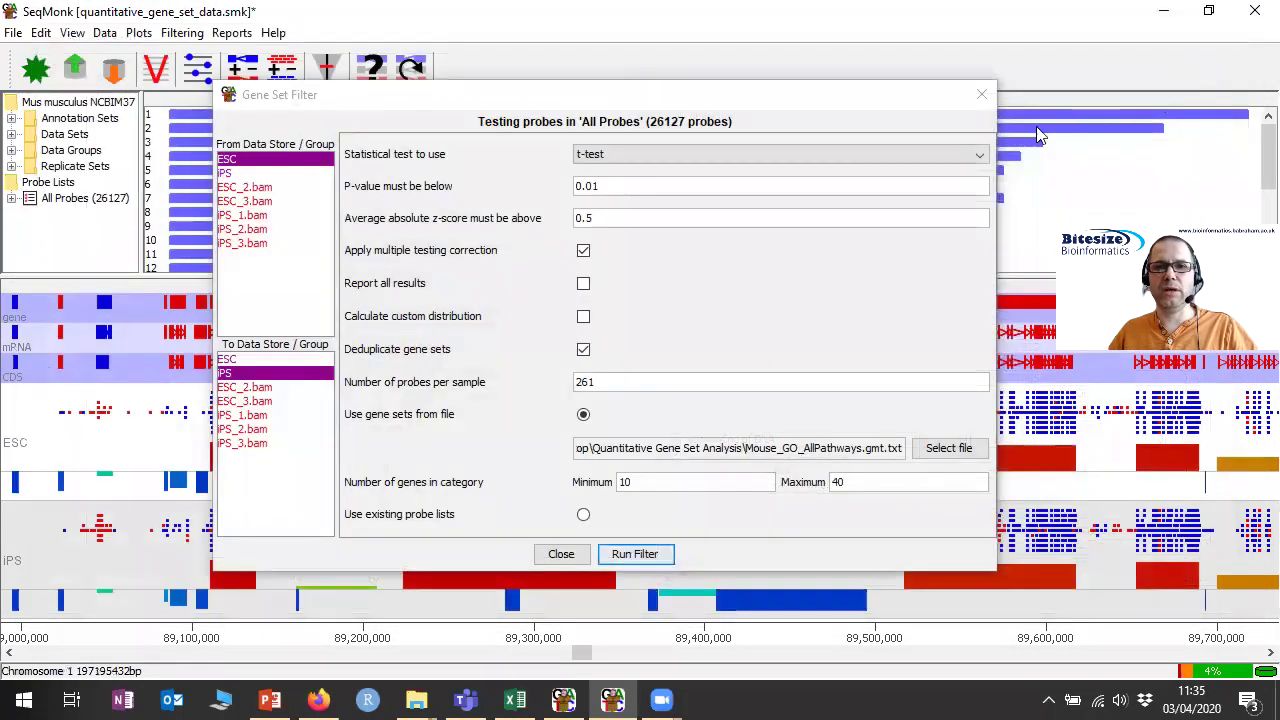
pyautogui.click(982, 96)
# - Expand All Probes and gene set filter results to list the saved gene set probe lists
pyautogui.click(12, 199)
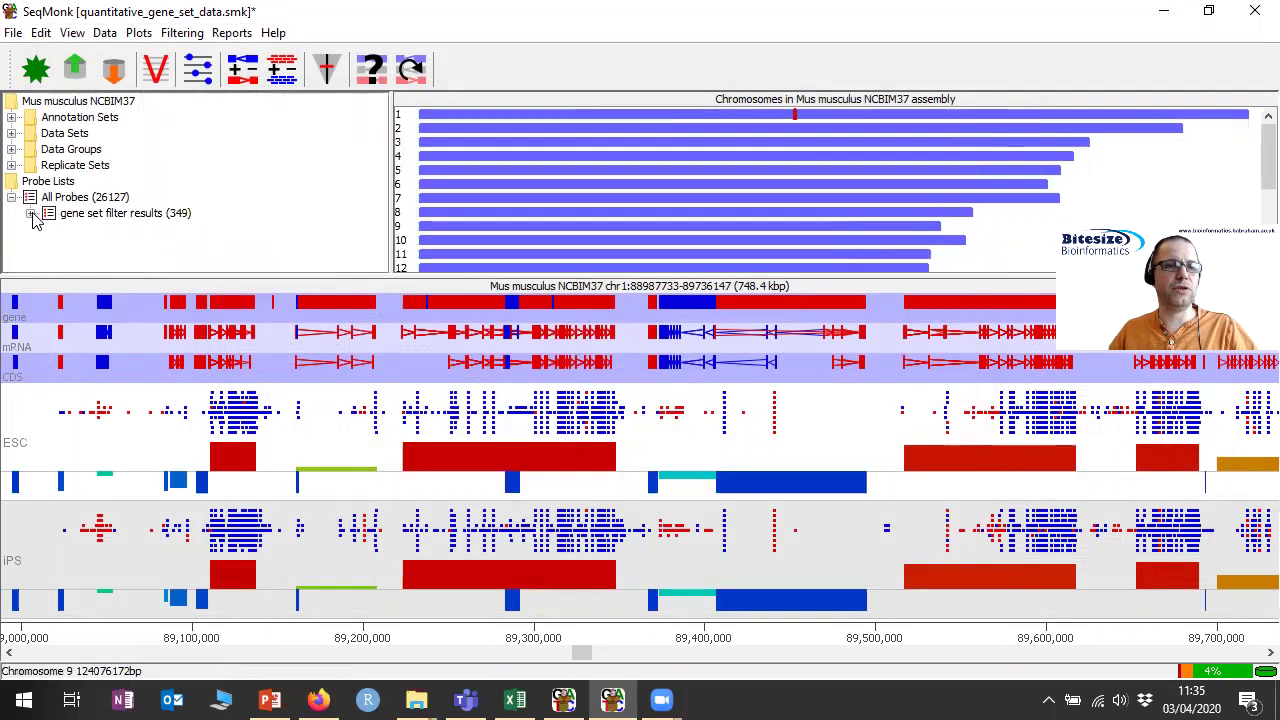
pyautogui.click(30, 213)
pyautogui.moveTo(380, 128)
pyautogui.mouseDown()
pyautogui.moveTo(379, 226)
pyautogui.moveTo(380, 128)
pyautogui.mouseUp()
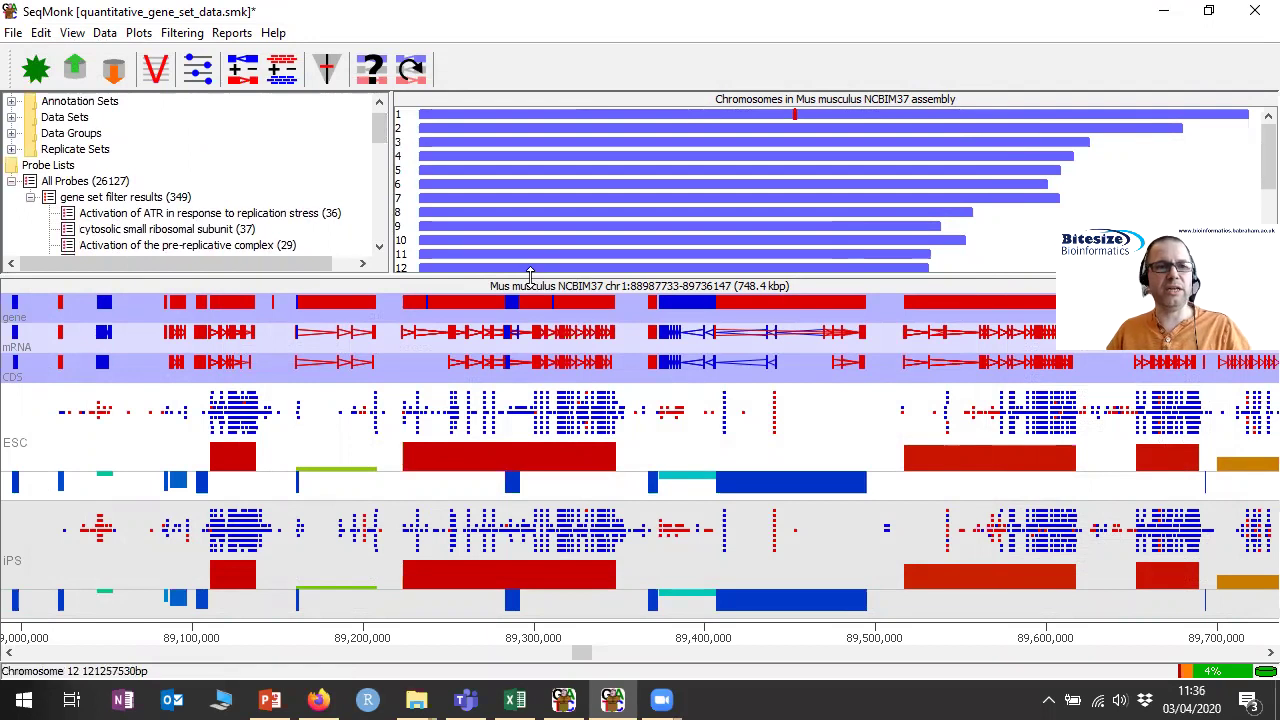
# - Inspect the probes and z-scores in the Activation of ATR in response to replication stress list, and close its details
pyautogui.doubleClick(280, 215)
pyautogui.scroll(-5, 484, 354)
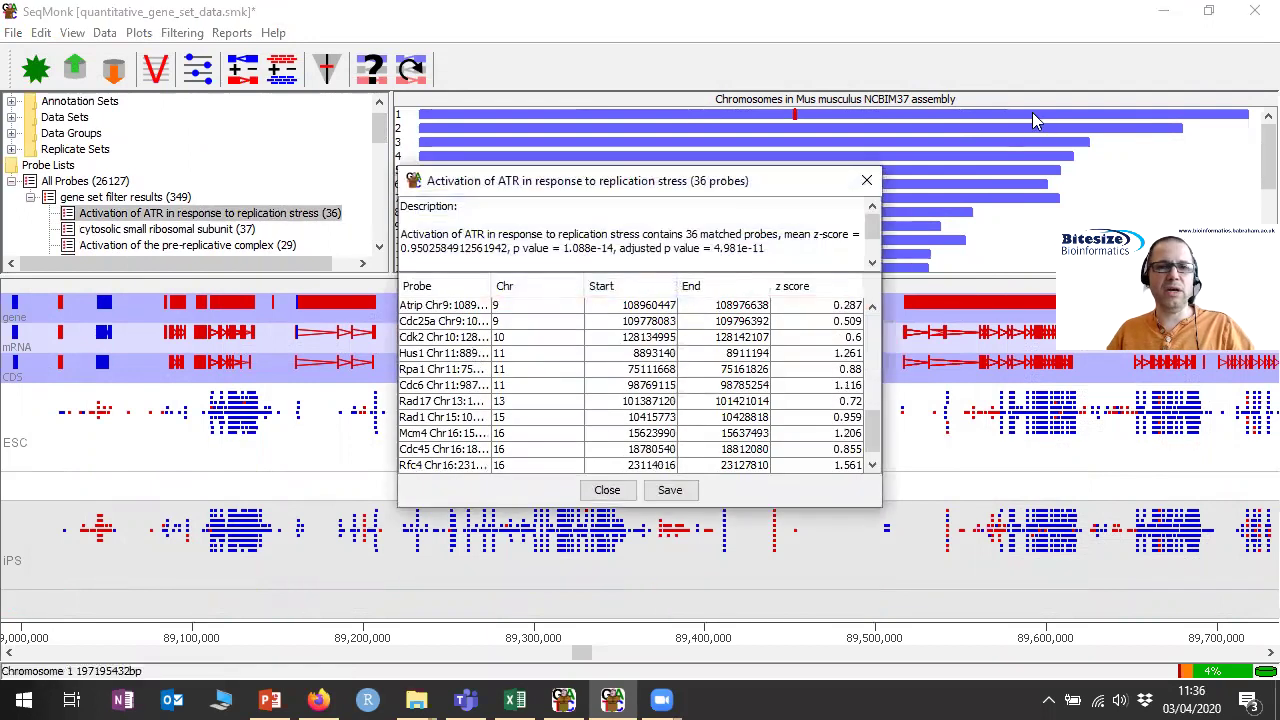
pyautogui.click(866, 180)
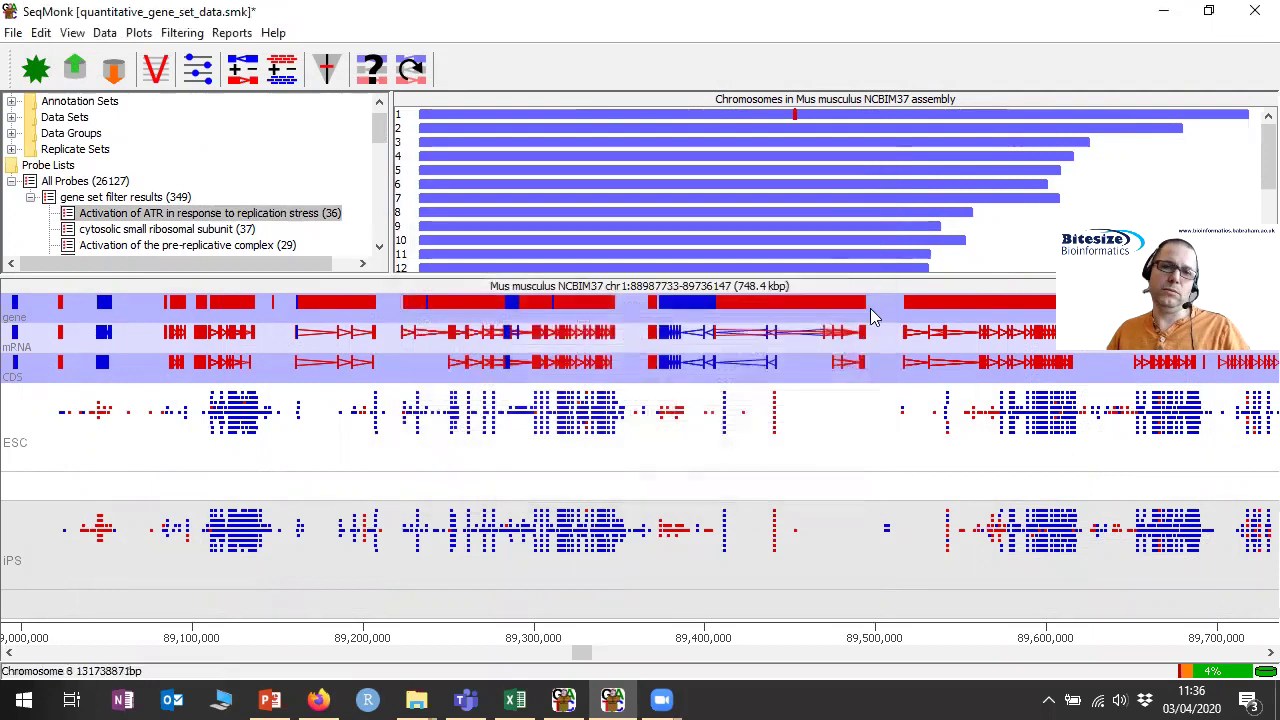
# - Create a Probe List Overlap Plot of all saved gene sets from Activation of ATR in response to replication stress to Signaling by Robo receptor
pyautogui.click(148, 198)
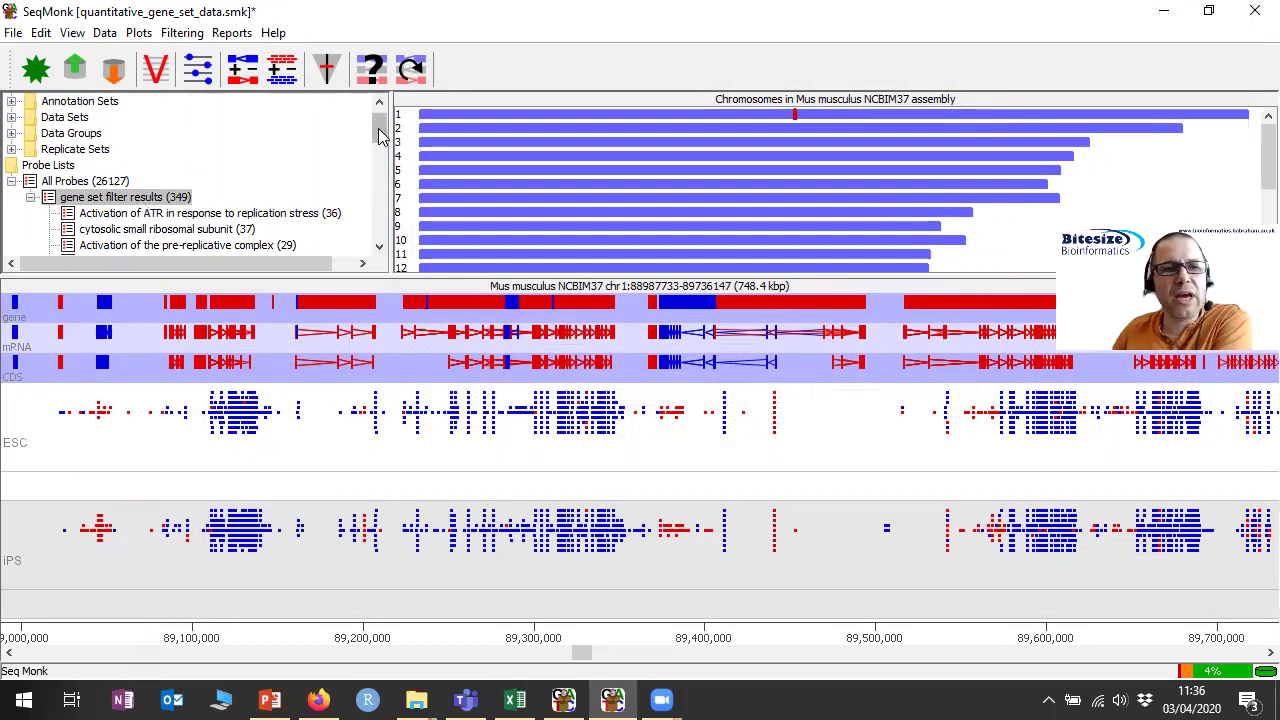
pyautogui.moveTo(380, 140)
pyautogui.mouseDown()
pyautogui.moveTo(384, 170)
pyautogui.moveTo(385, 124)
pyautogui.mouseUp()
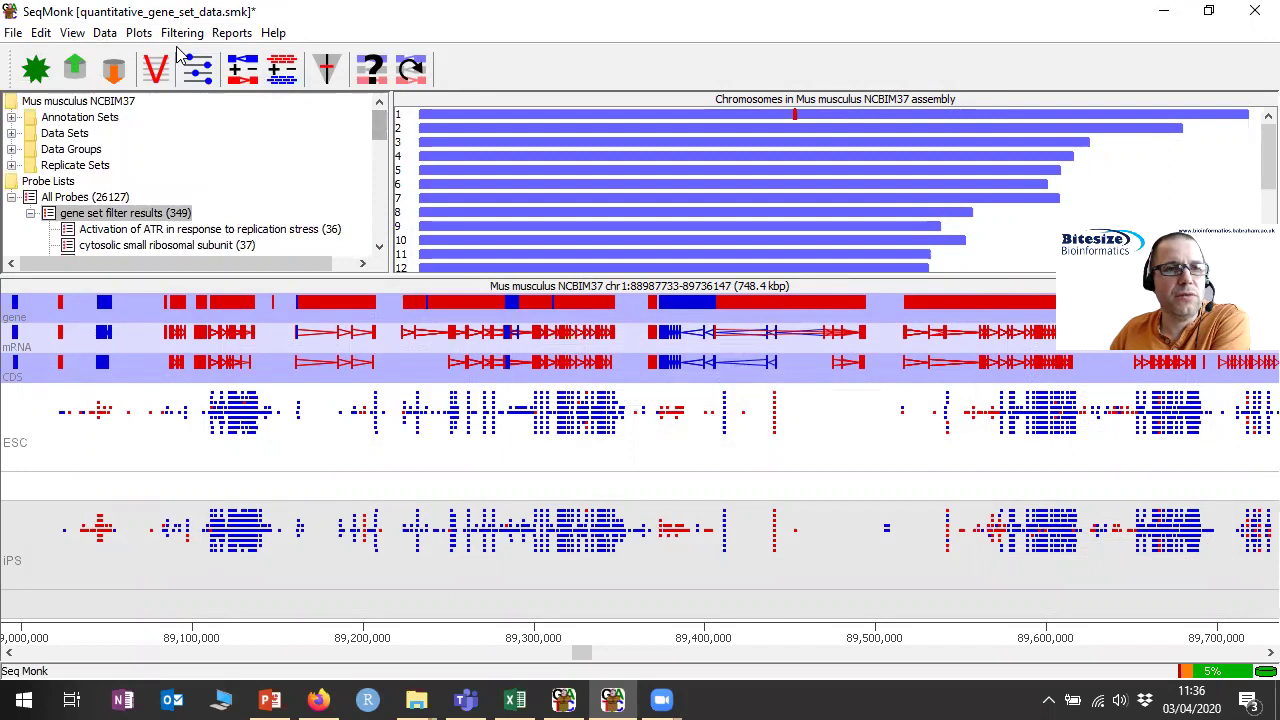
pyautogui.click(139, 33)
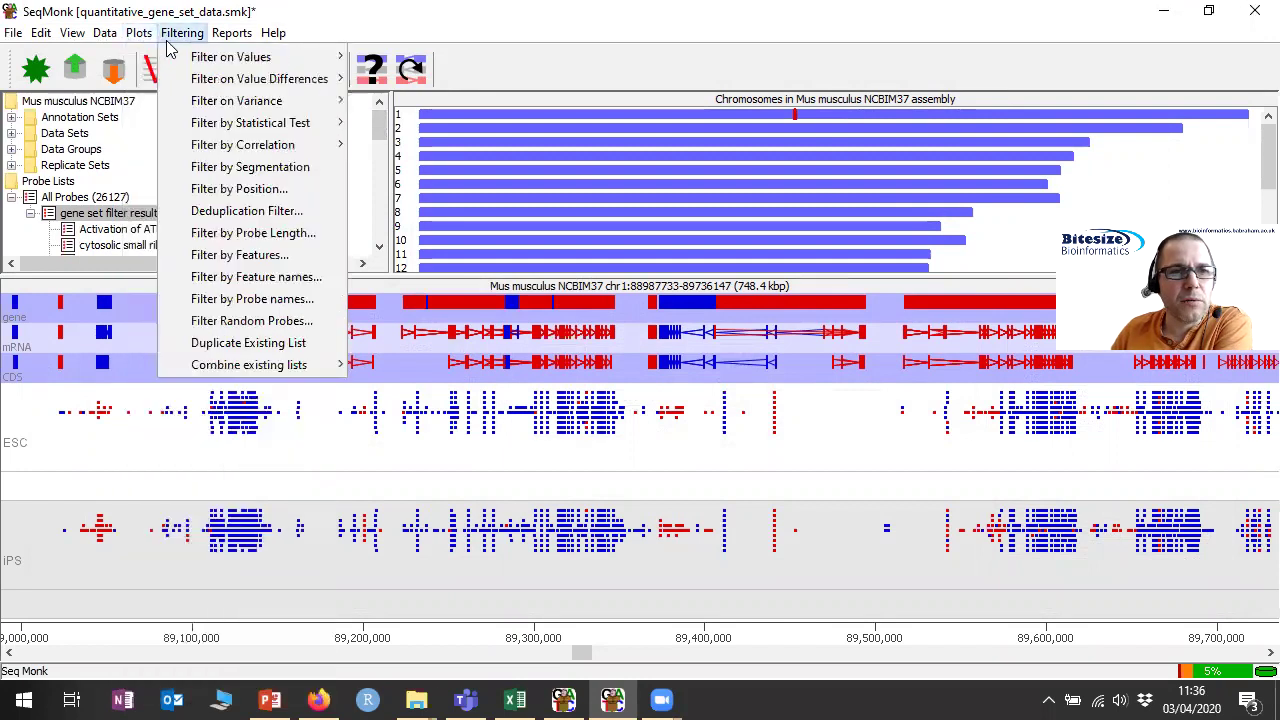
pyautogui.moveTo(185, 156)
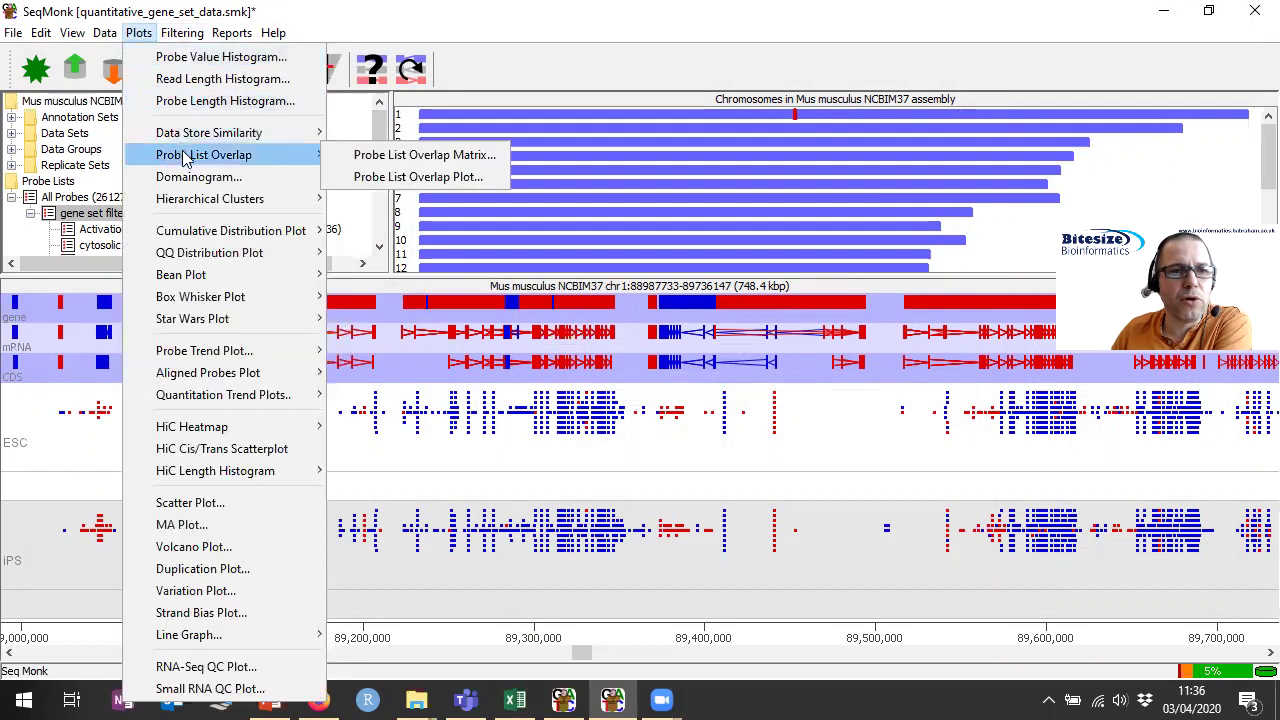
pyautogui.click(443, 180)
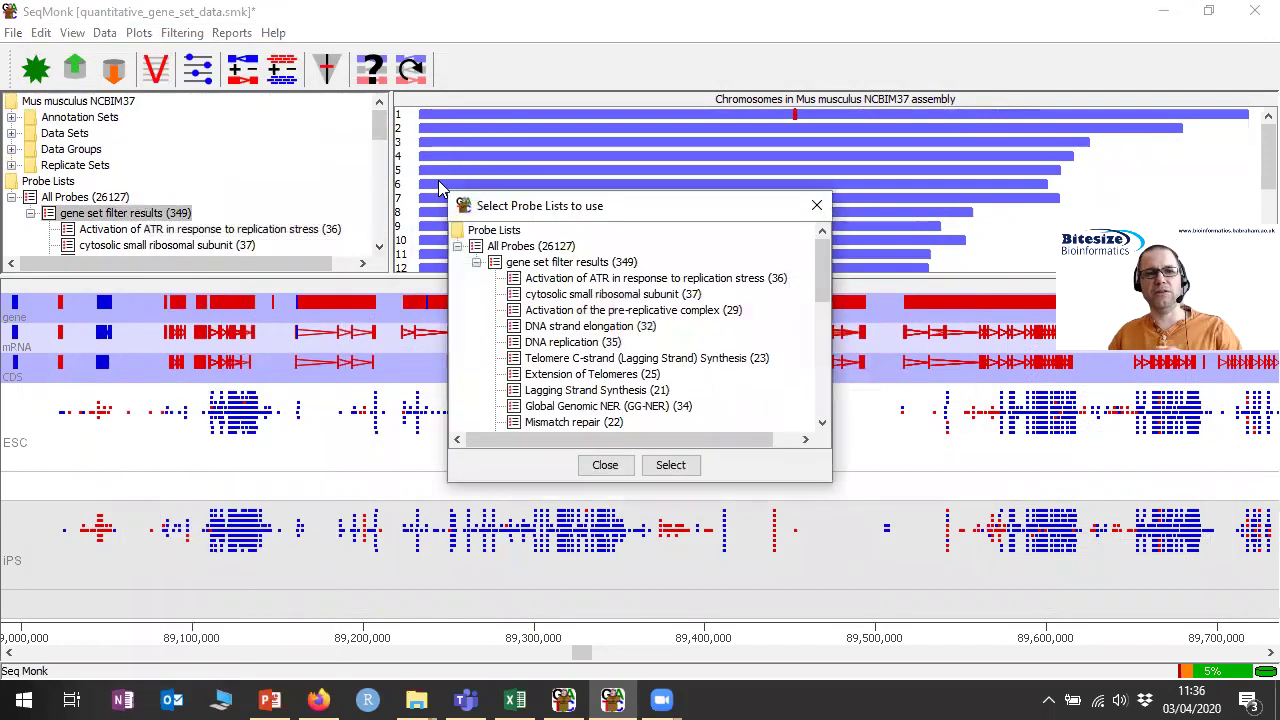
pyautogui.click(626, 282)
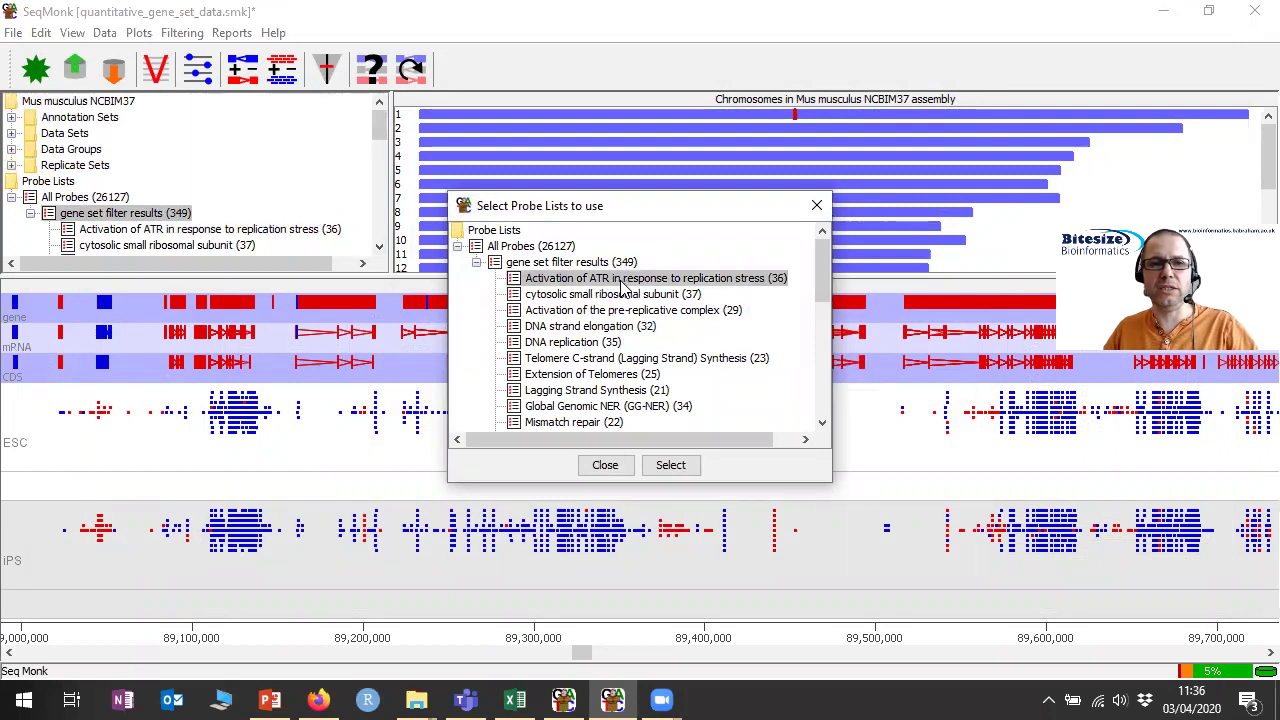
pyautogui.scroll(-5, 626, 282)
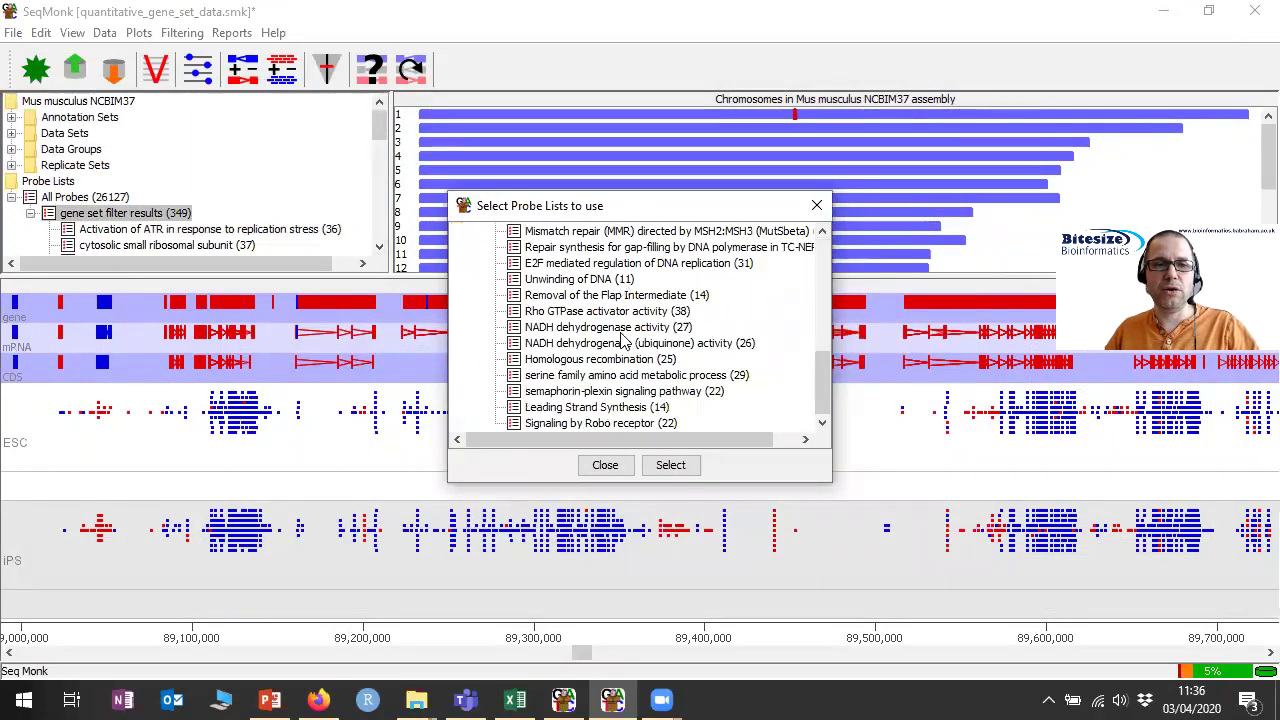
pyautogui.keyDown('shift'); pyautogui.click(612, 424); pyautogui.keyUp('shift')
pyautogui.click(676, 466)
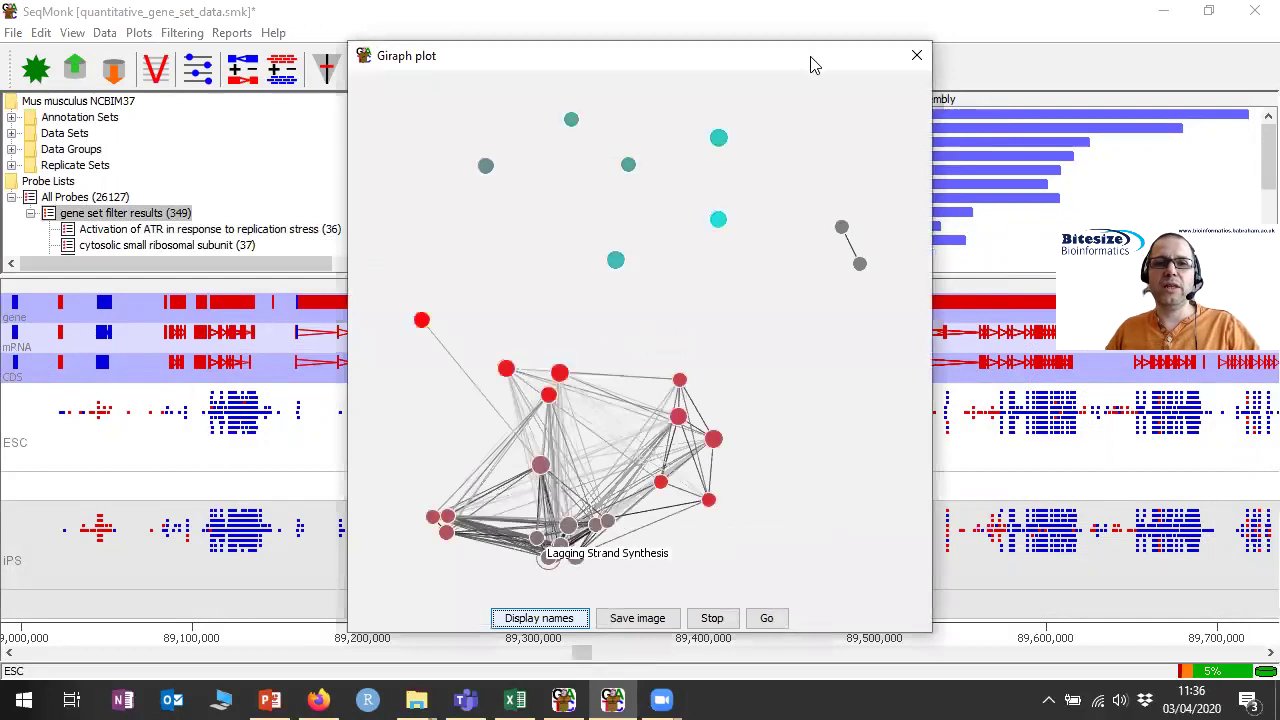
# - Examine which gene sets the clustered and isolated nodes of the Giraph plot represent, and close the plot
pyautogui.moveTo(791, 64); pyautogui.dragTo(659, 60)
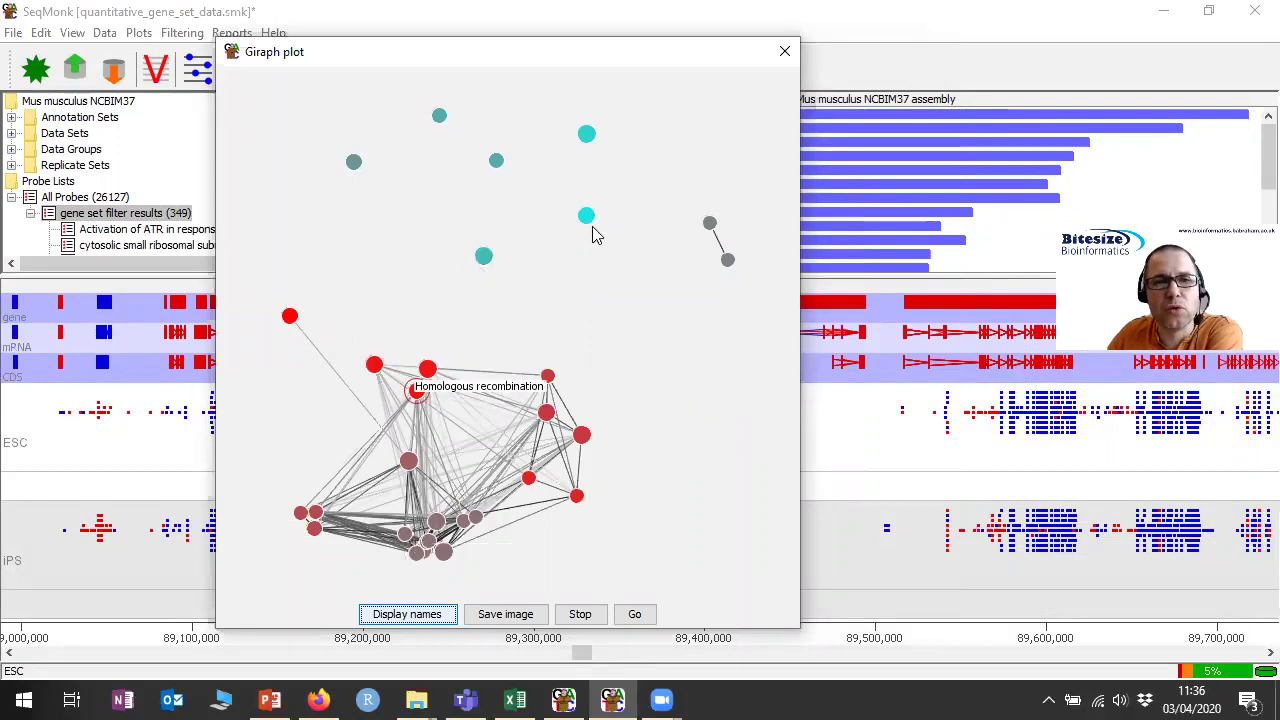
pyautogui.moveTo(588, 220)
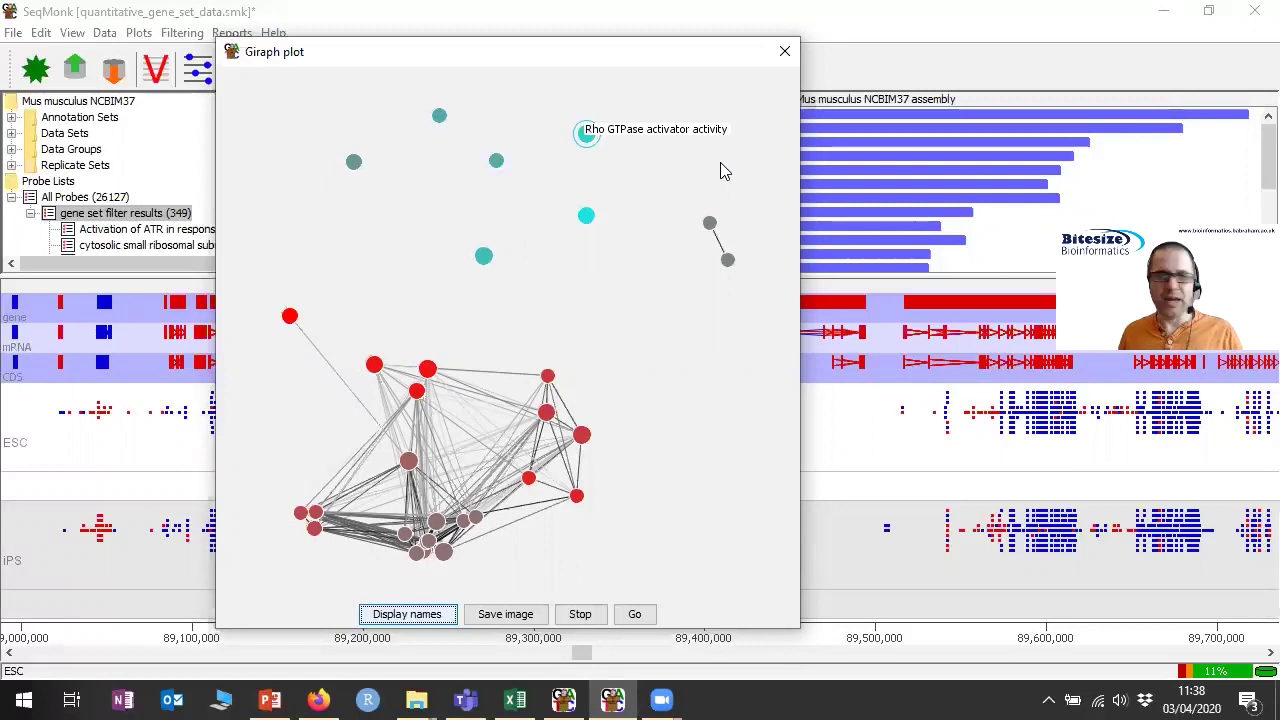
pyautogui.click(785, 51)
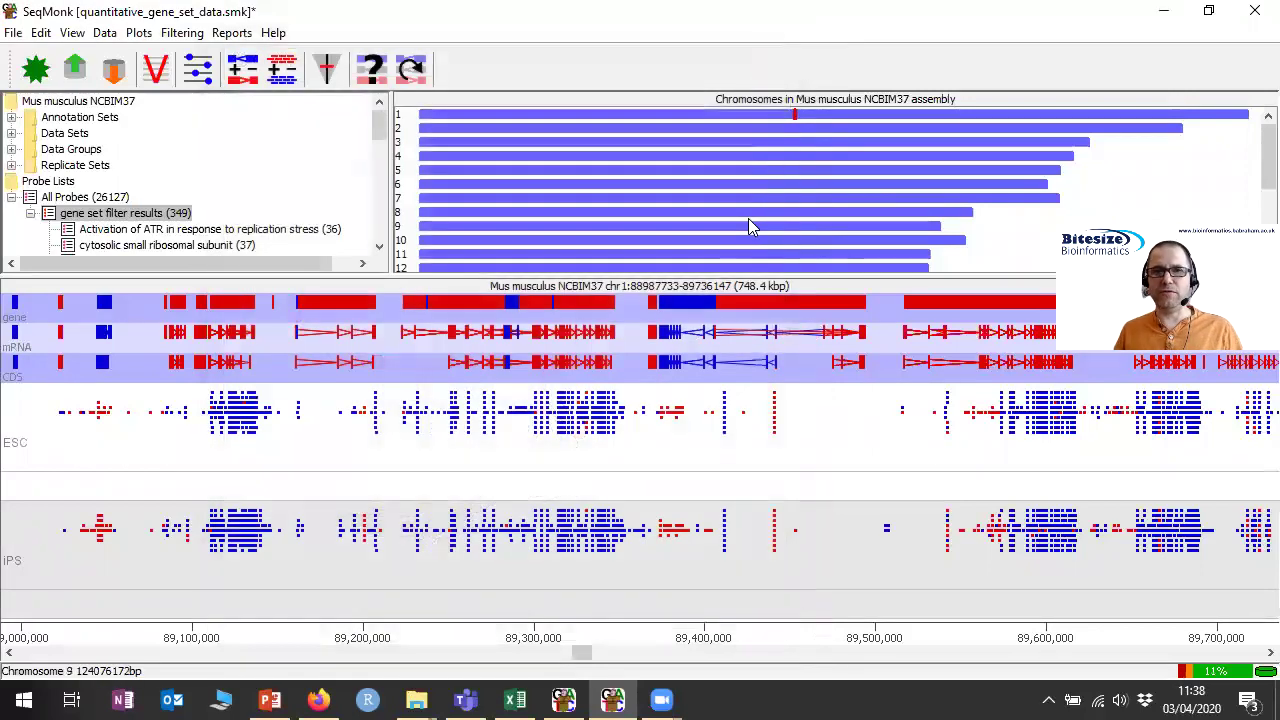